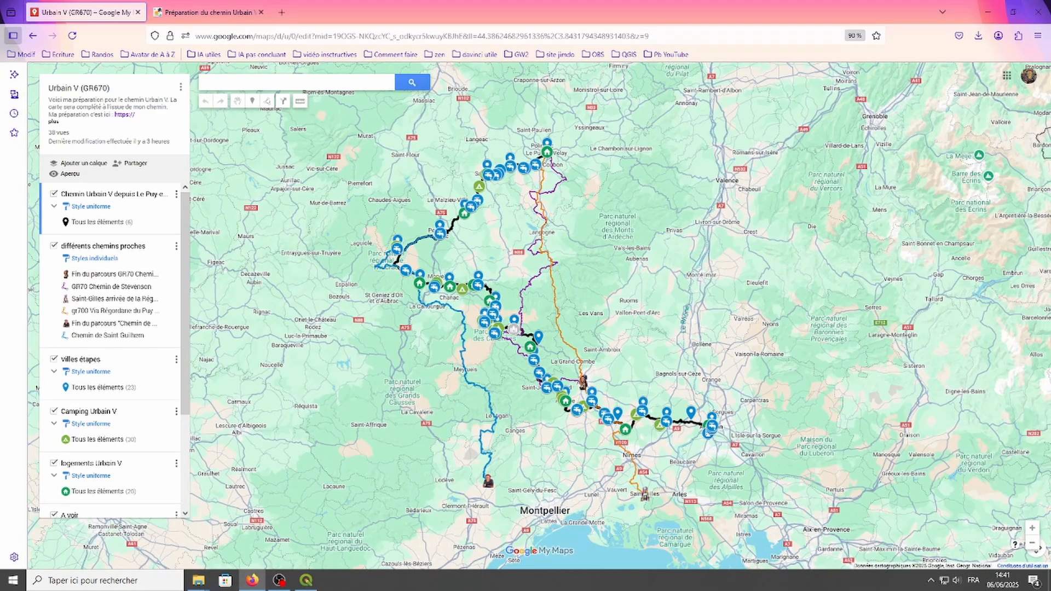
Switch to QGIS and open the existing print layout Atlas Urbain V
key(alt+Tab)
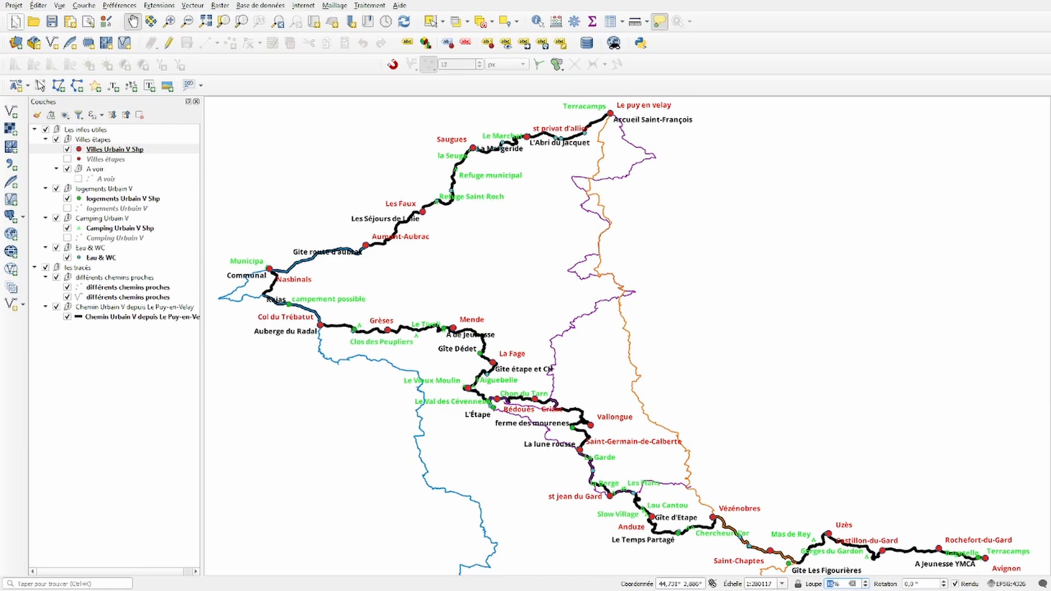
click(13, 6)
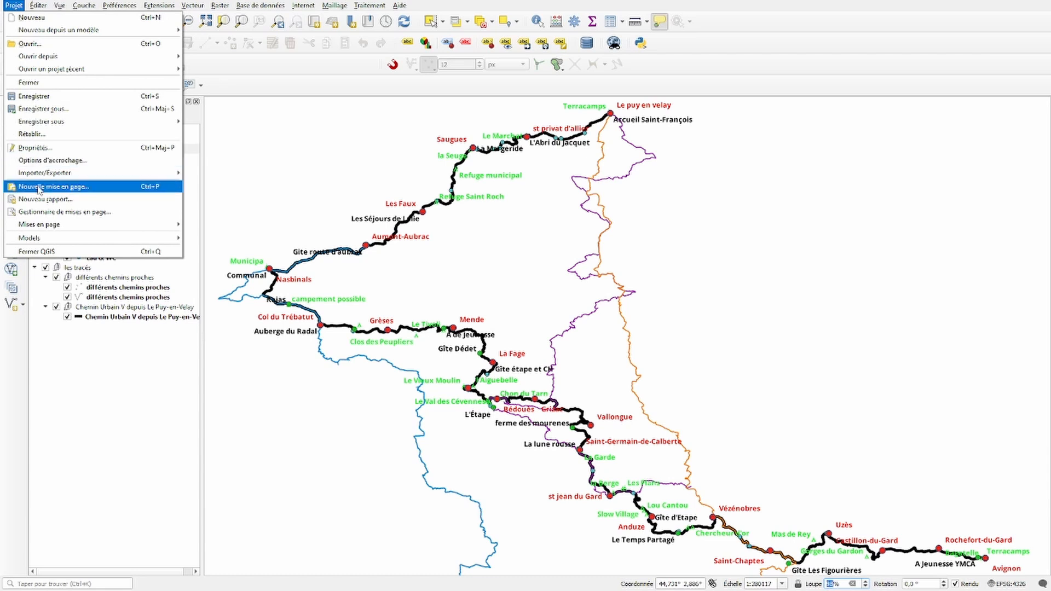
mouse_move(40, 226)
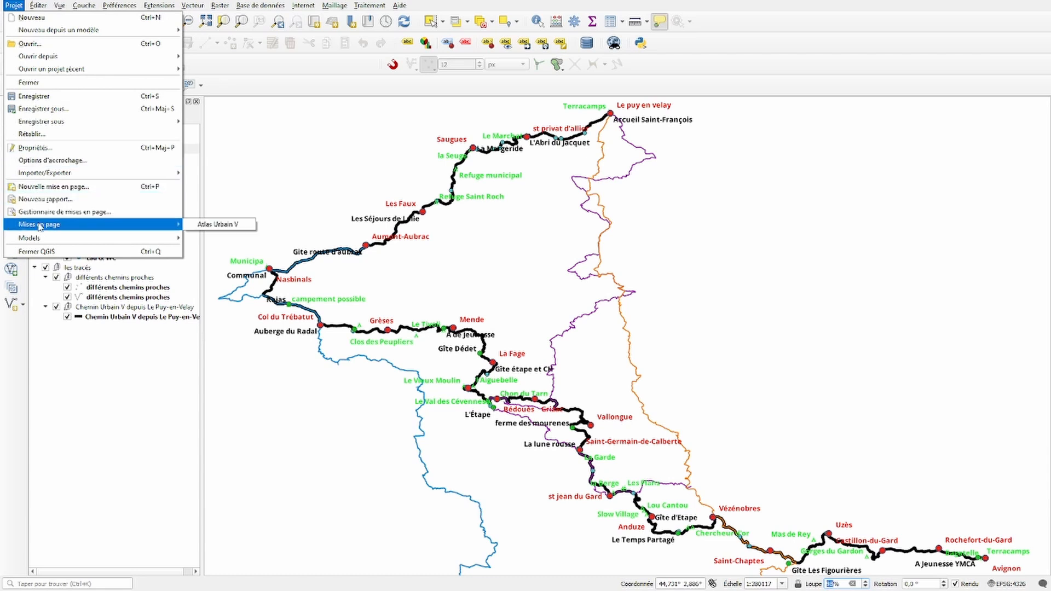
click(204, 229)
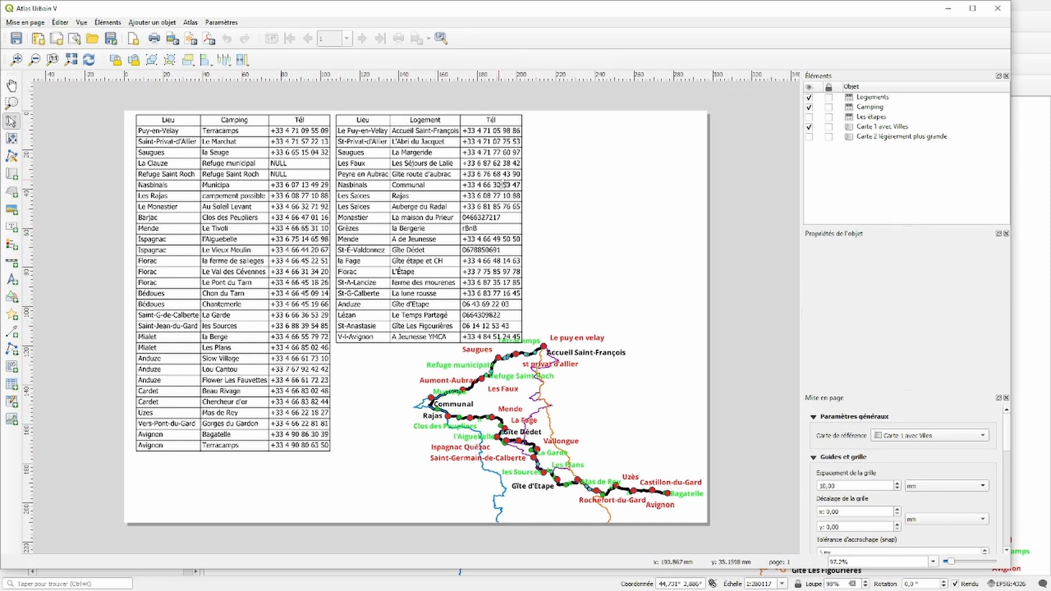
Hide the Logements, Camping and Carte 1 avec Villes layout items, and show Les étapes and Carte 2 légèrement plus grande
click(810, 98)
click(809, 108)
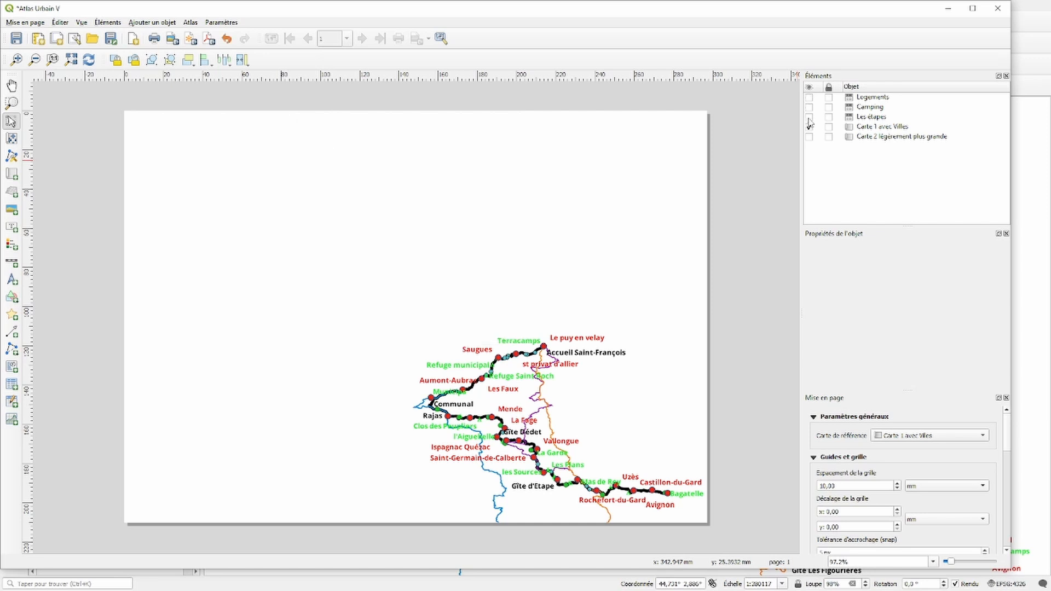
click(810, 117)
click(810, 127)
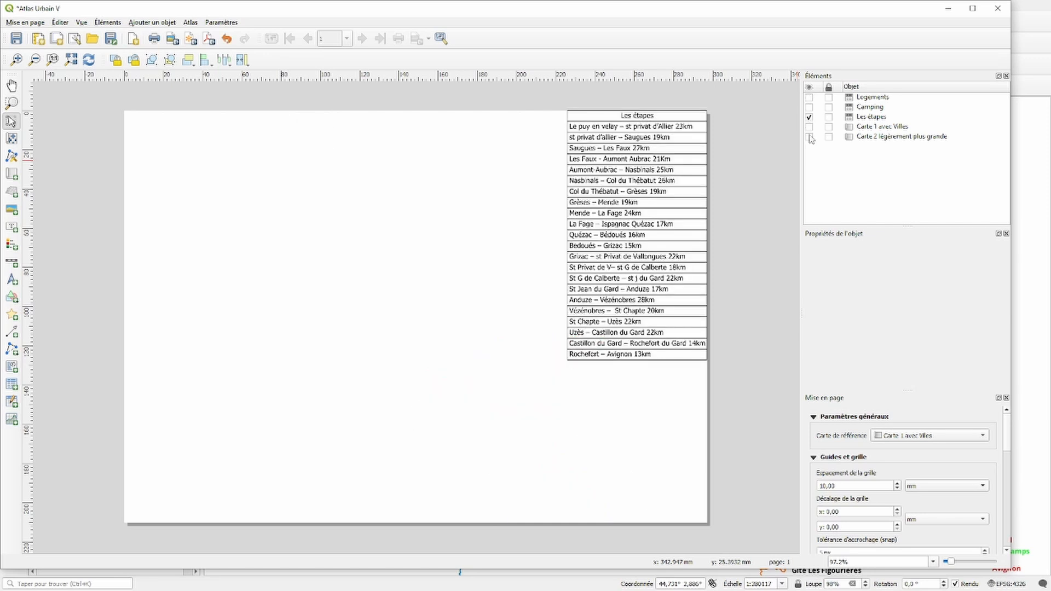
click(809, 137)
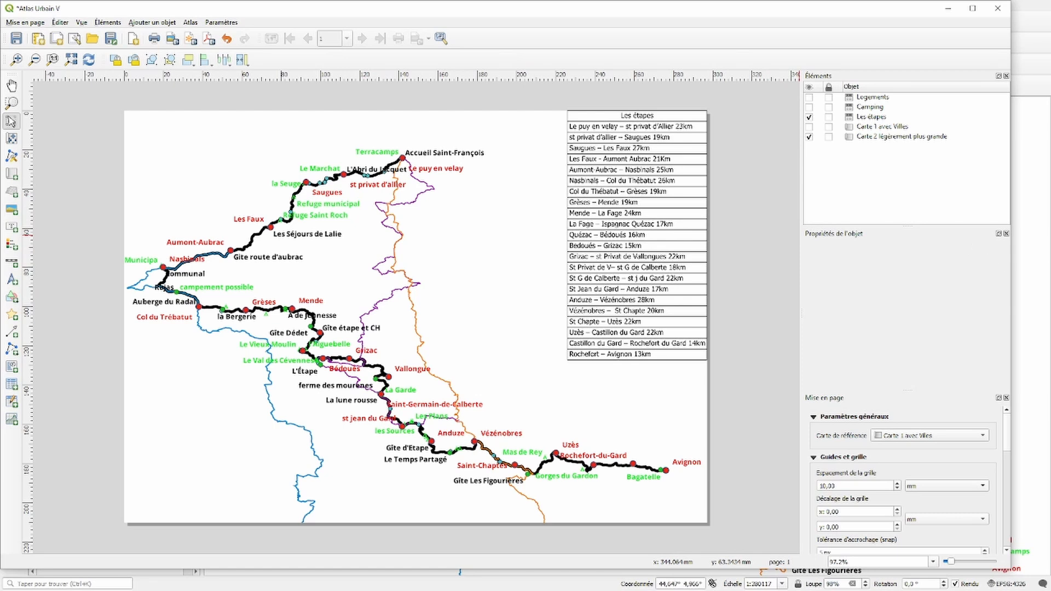
Switch to the browser and review the blog article on preparing the Urbain V path, including its embedded map, exported layout and tables
key(alt+Tab)
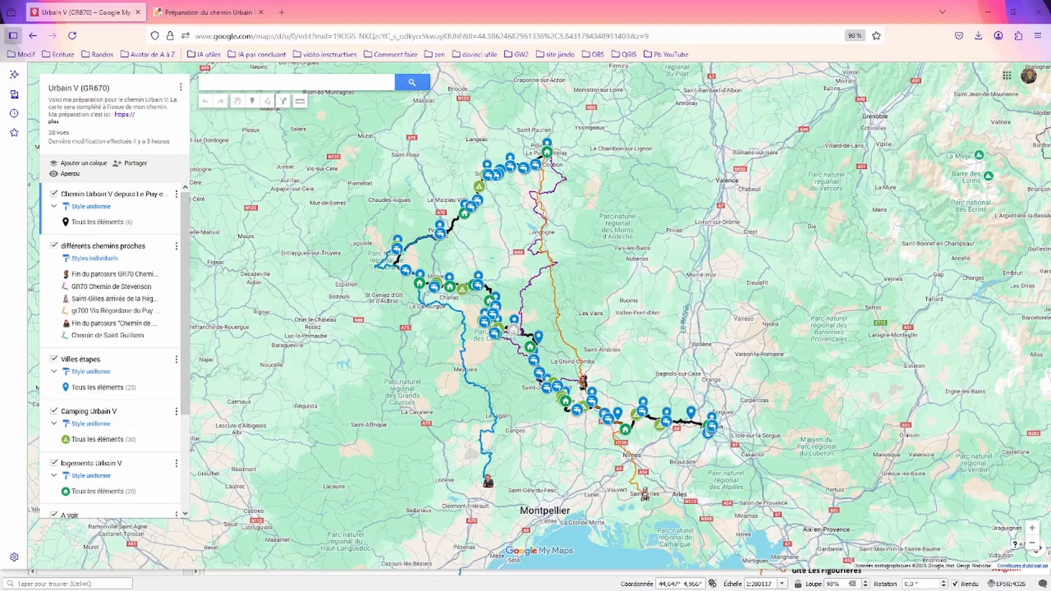
click(189, 13)
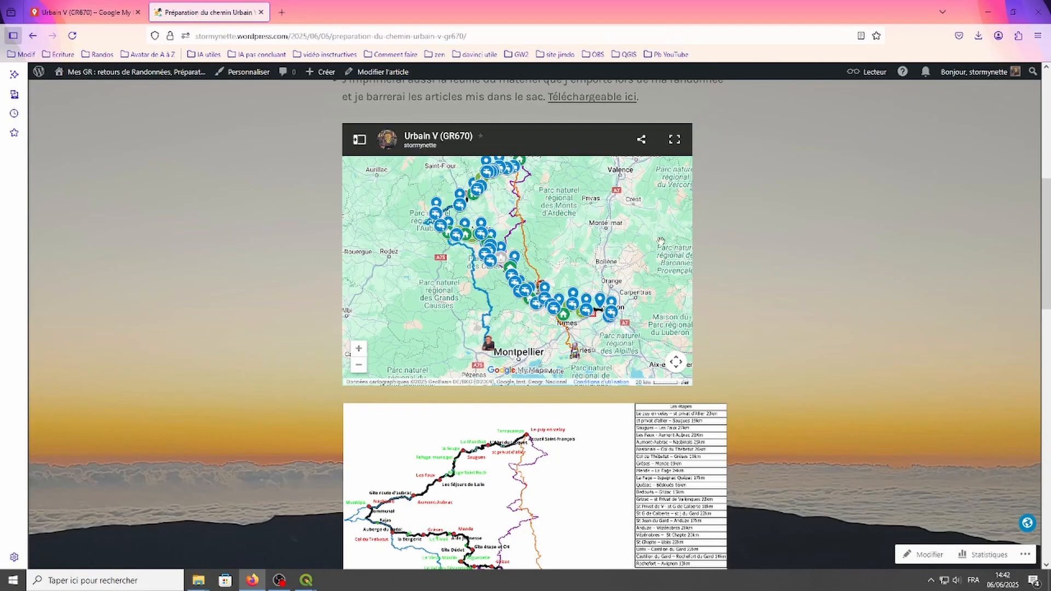
scroll(649, 245, up, 1)
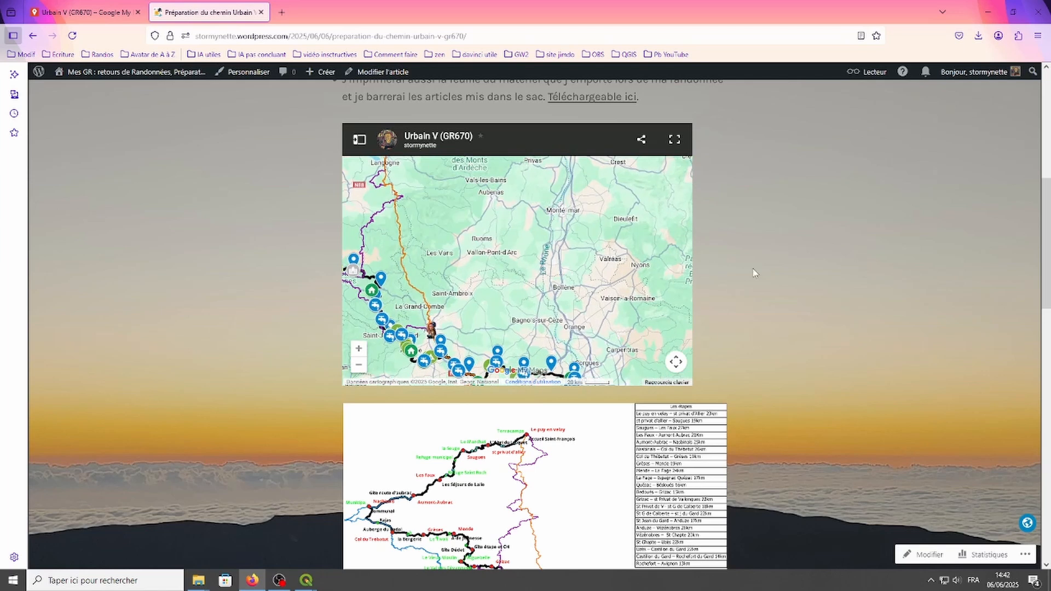
scroll(753, 270, up, 3)
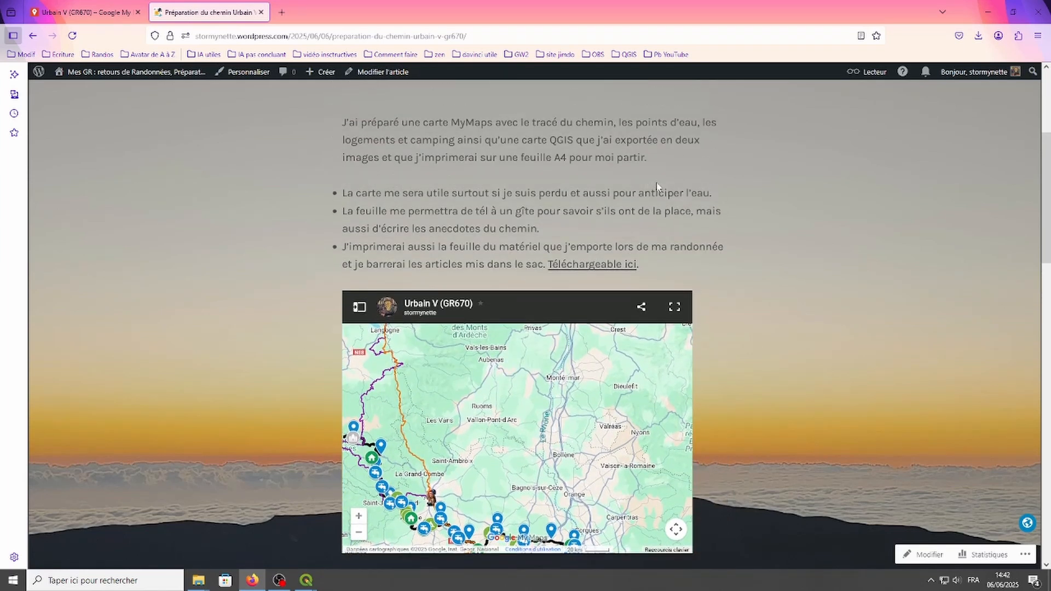
scroll(730, 219, up, 2)
scroll(730, 218, down, 3)
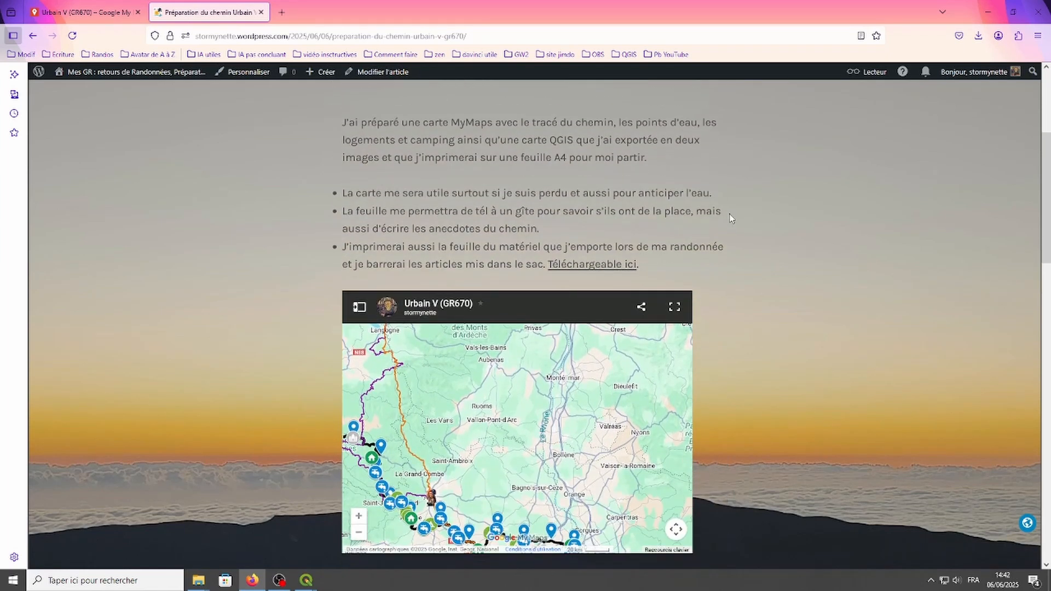
scroll(730, 218, down, 5)
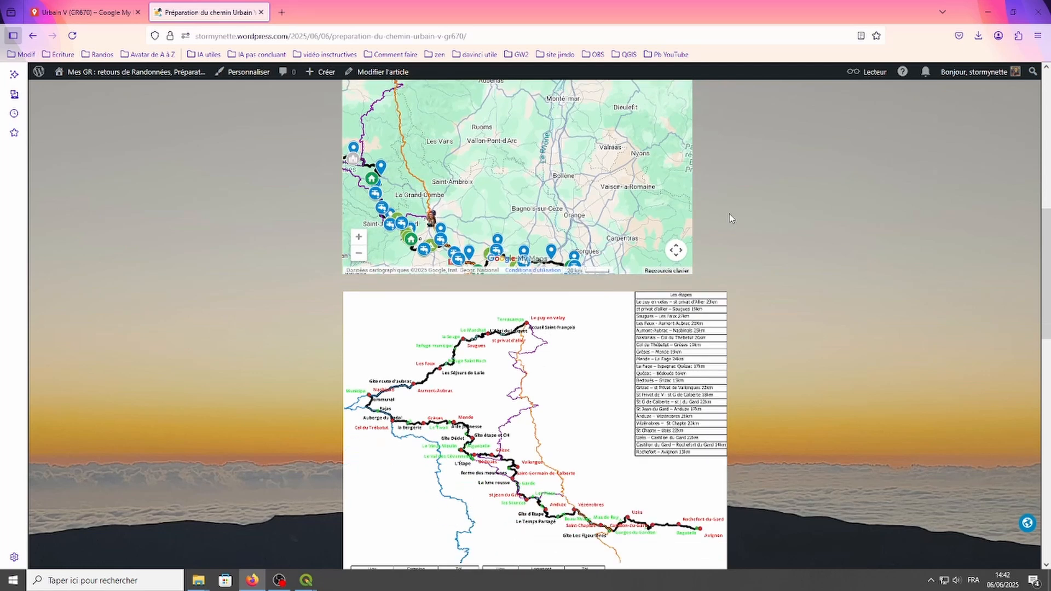
scroll(749, 249, up, 1)
scroll(750, 251, down, 2)
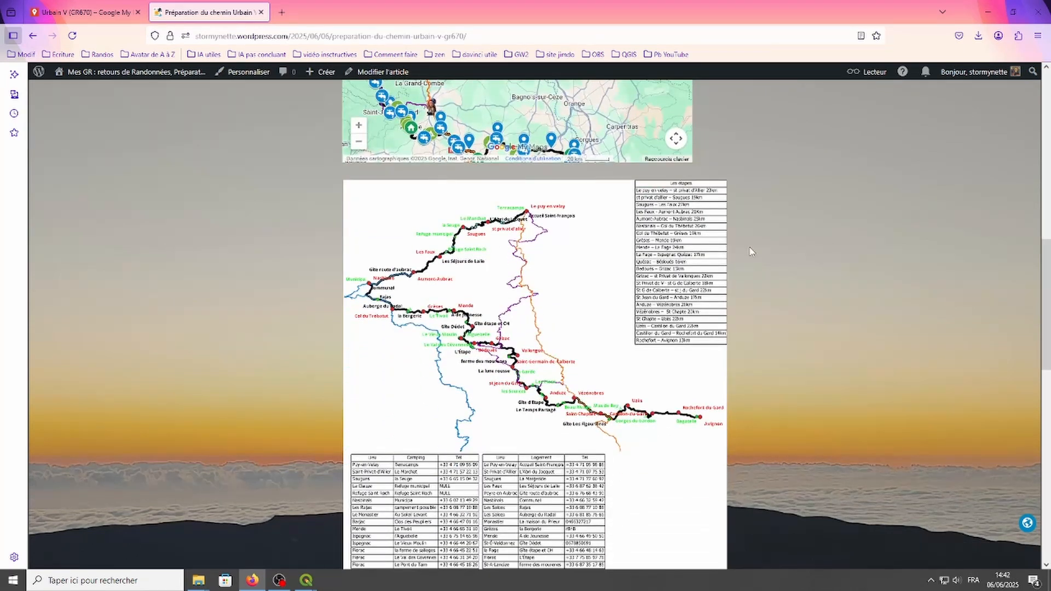
scroll(751, 251, down, 4)
scroll(751, 250, up, 2)
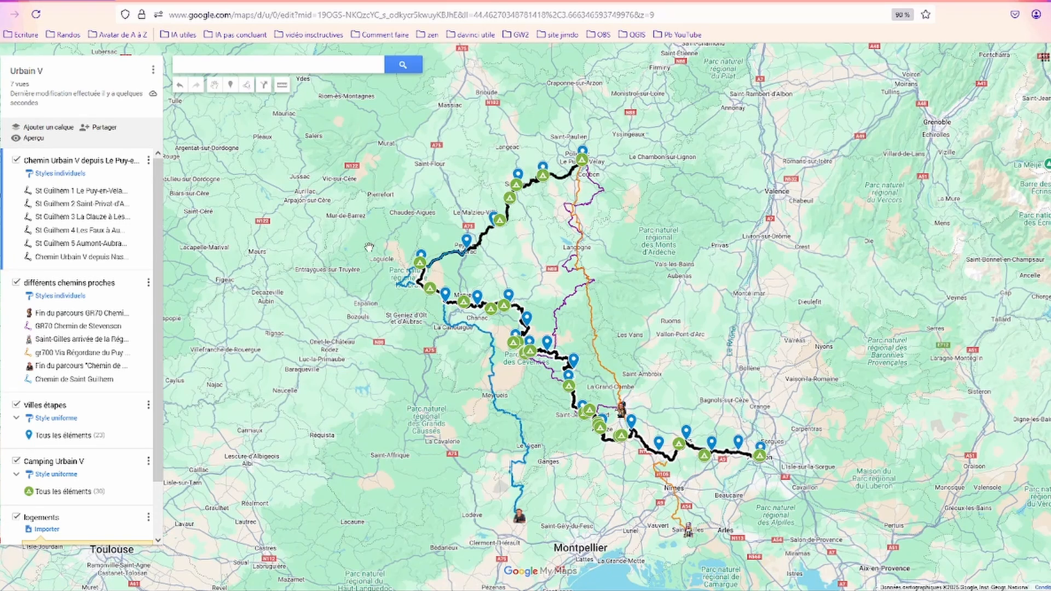
Examine the details of St Guilhem stages 1 and 2 and Chemin Urbain V depuis Nasbinals in the main path layer
drag(370, 247, 346, 251)
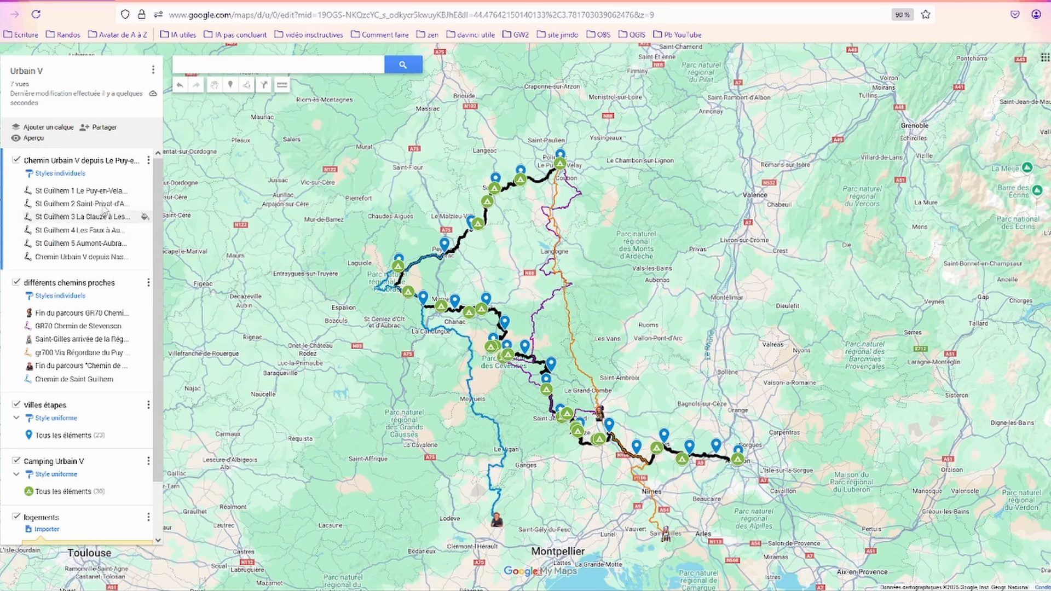
click(80, 193)
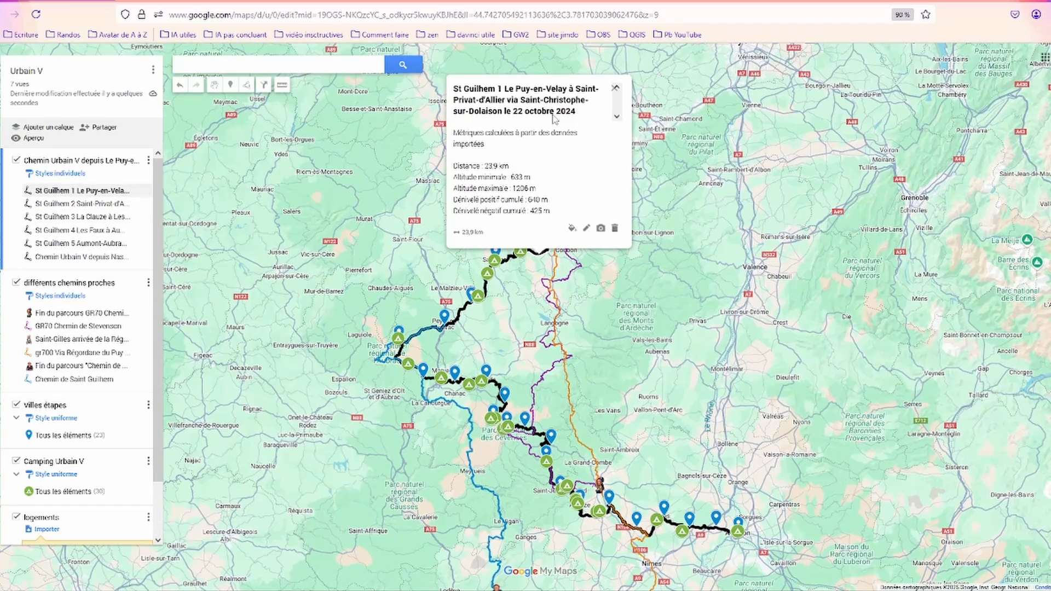
click(82, 204)
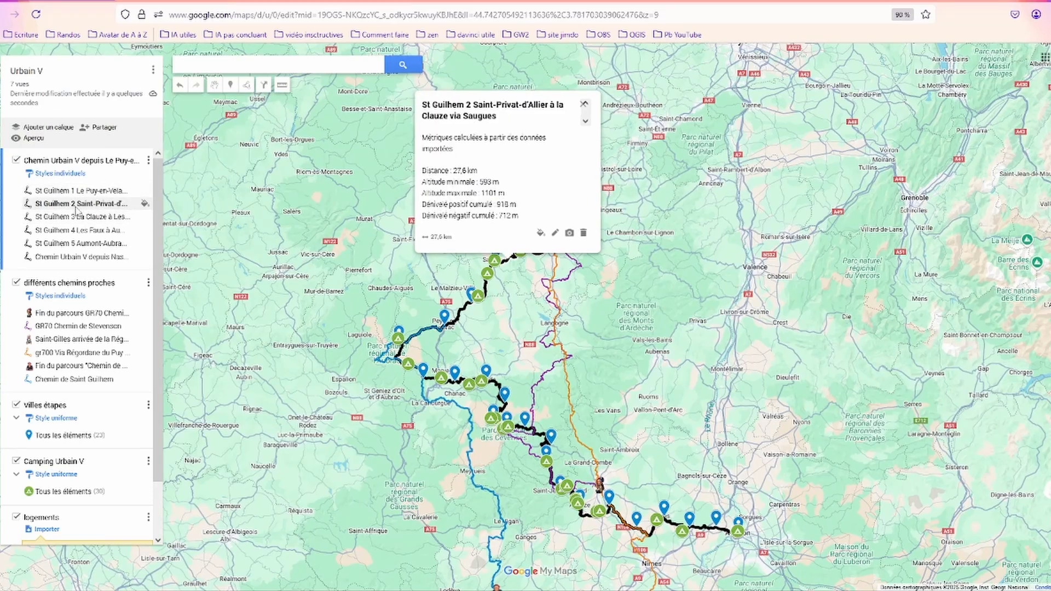
click(64, 258)
drag(288, 299, 266, 204)
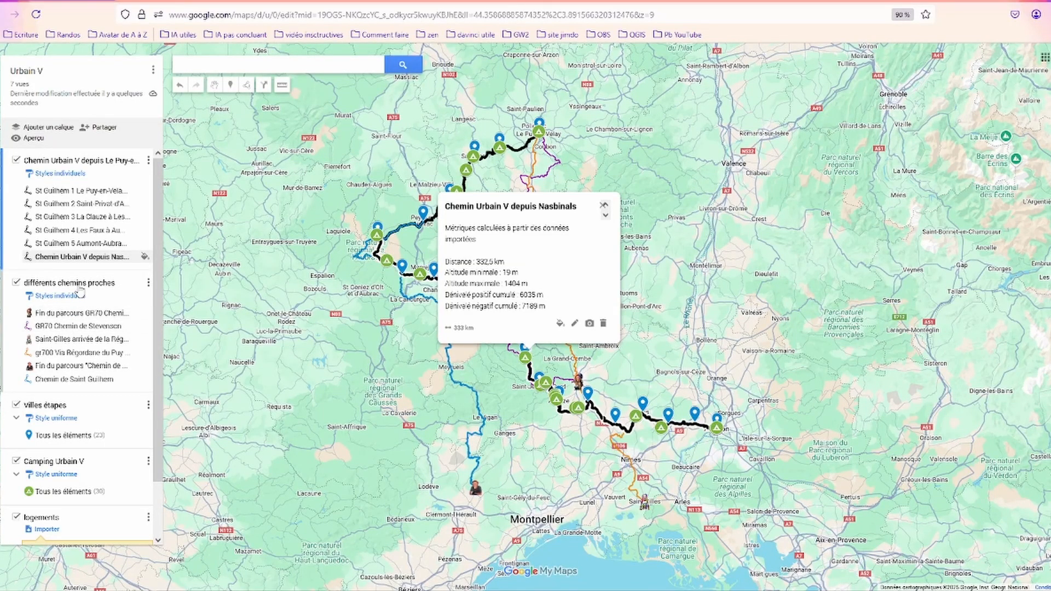
Examine the details of GR70 Chemin de Stevenson, gr700 Via Régordane and Chemin de Saint Guilhem in the nearby paths layer
click(67, 327)
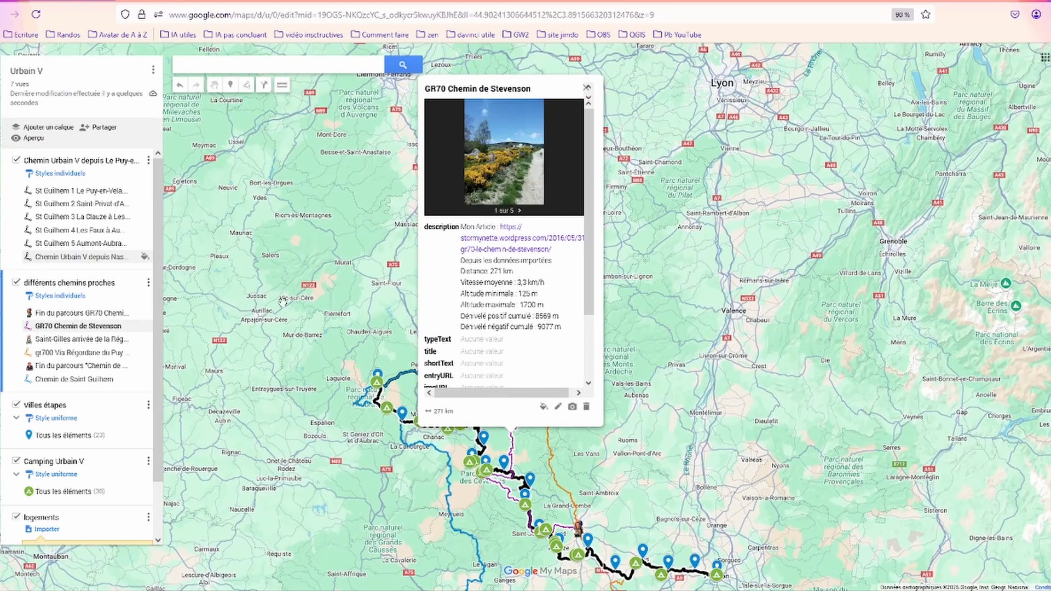
drag(318, 307, 321, 172)
click(306, 292)
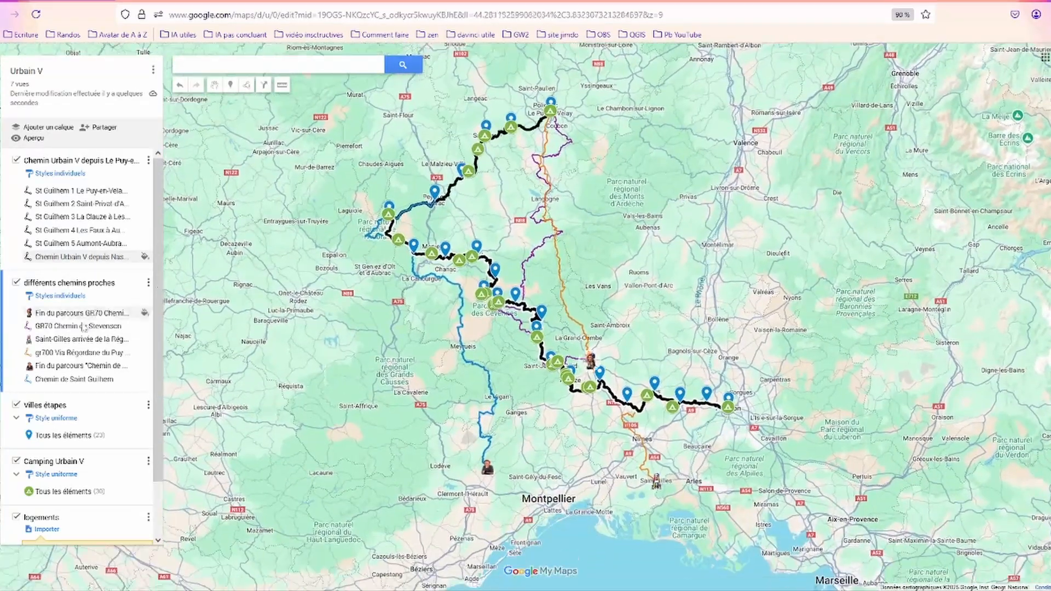
click(91, 327)
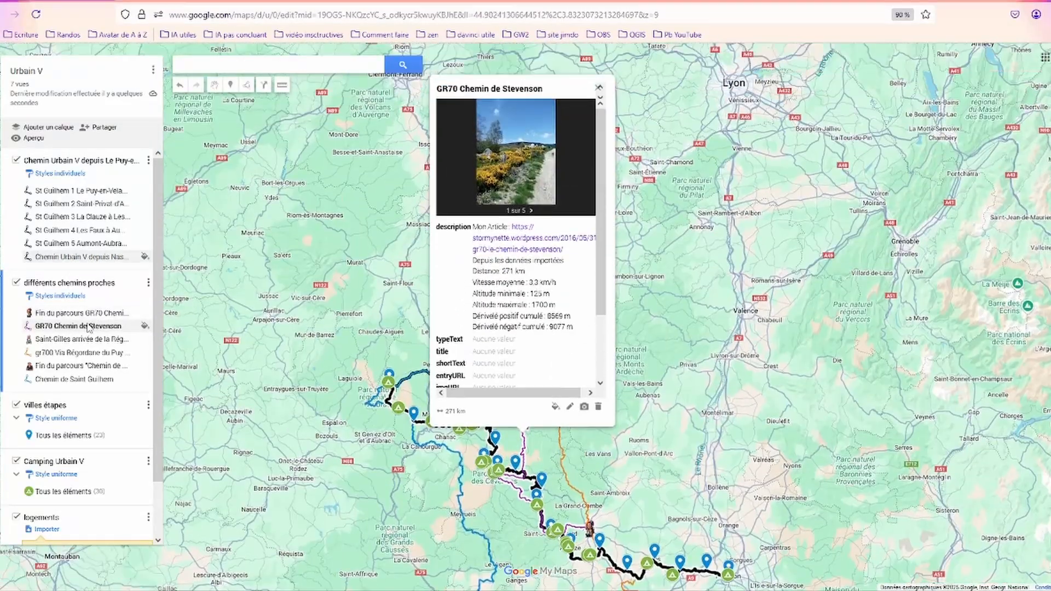
click(79, 352)
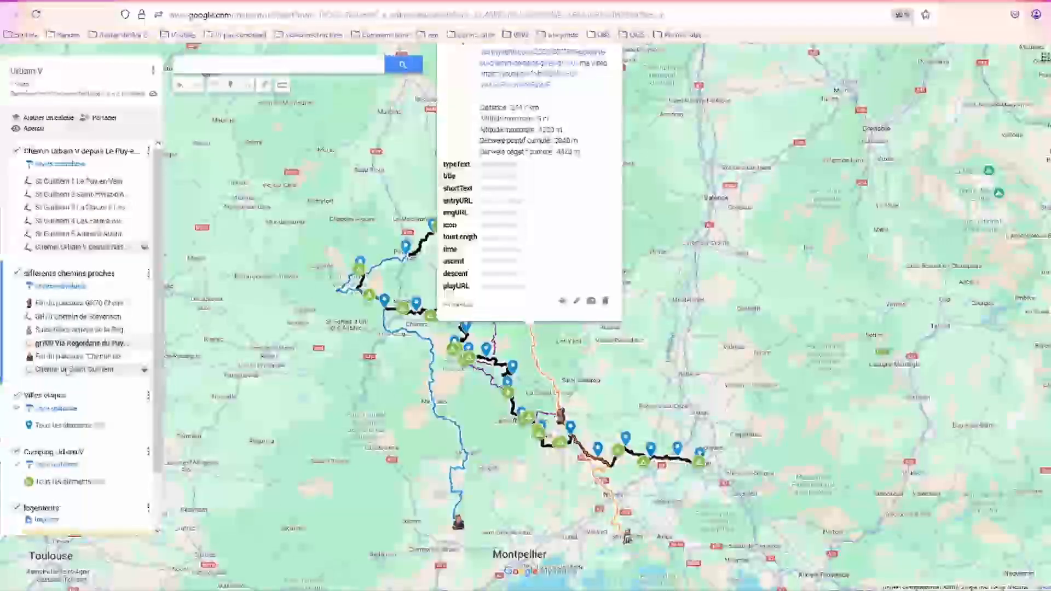
click(76, 368)
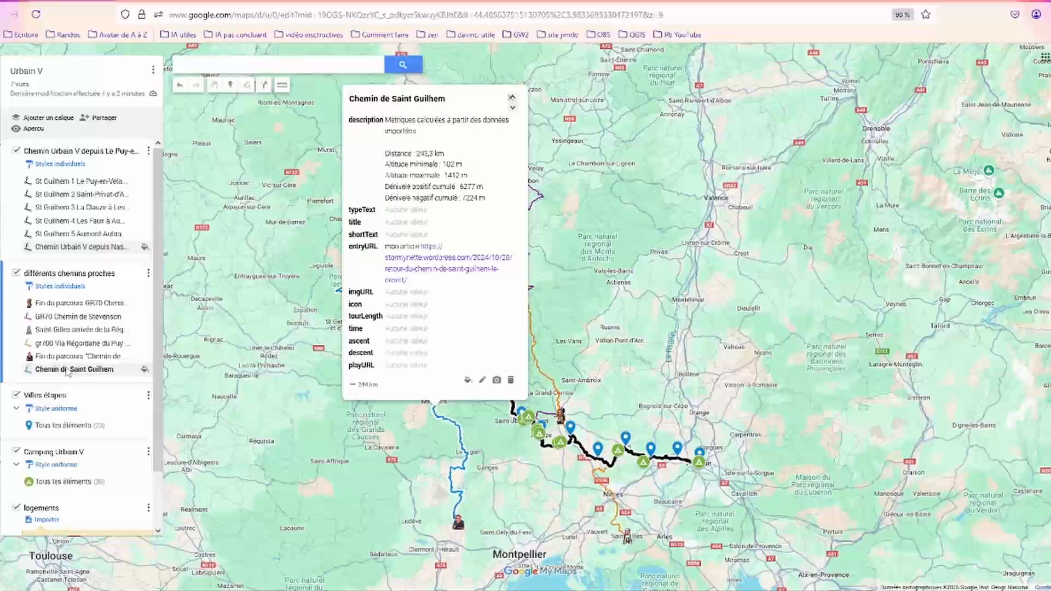
click(249, 348)
drag(275, 339, 328, 203)
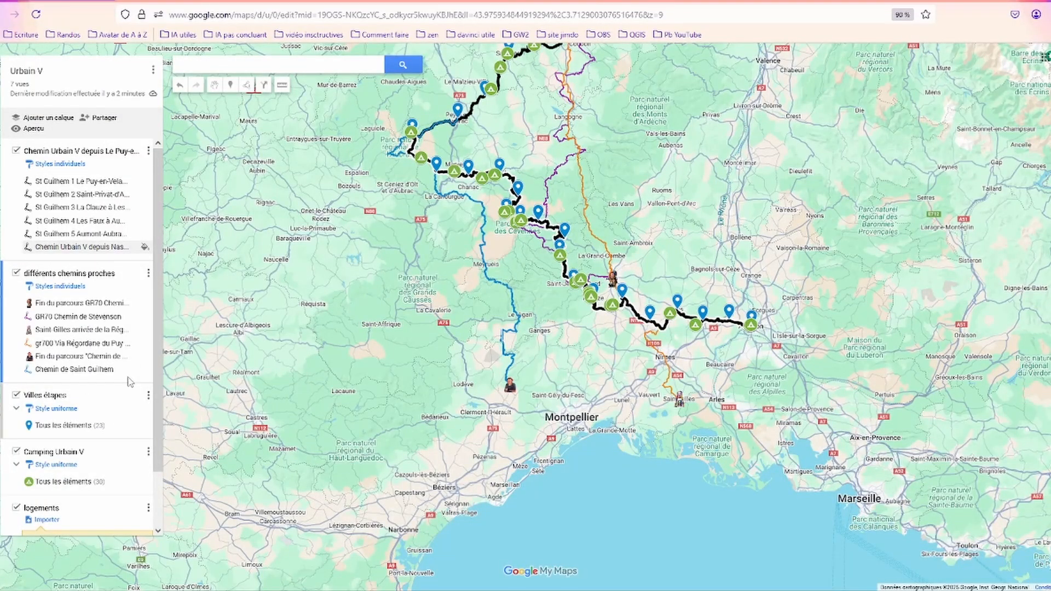
drag(396, 214, 354, 257)
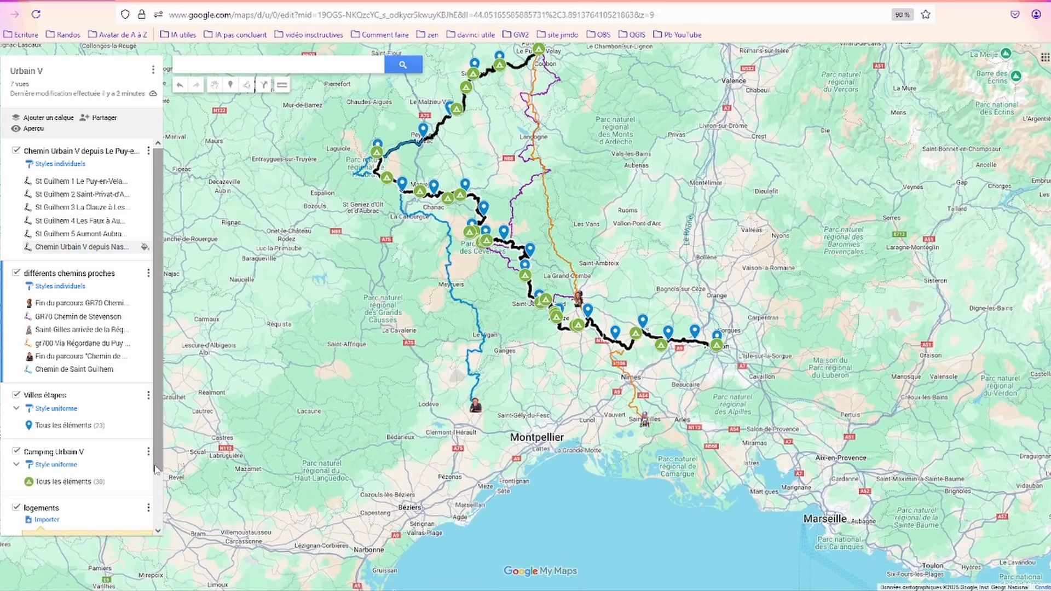
Locate the Accueil Saint-François lodging near the cathedral in Le Puy-en-Velay on the map
scroll(82, 476, down, 1)
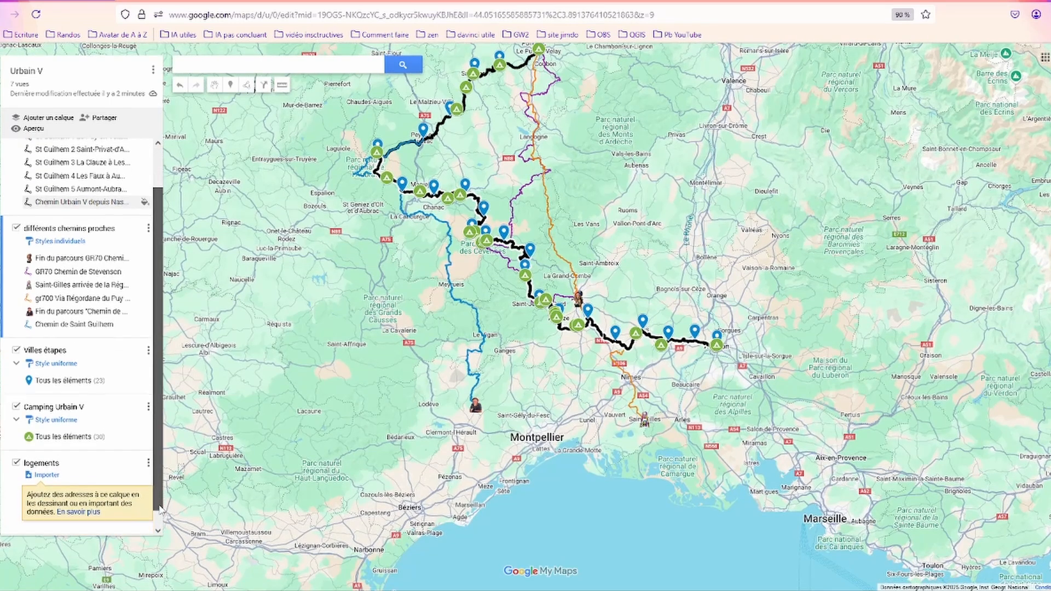
drag(512, 50, 477, 188)
scroll(476, 188, up, 4)
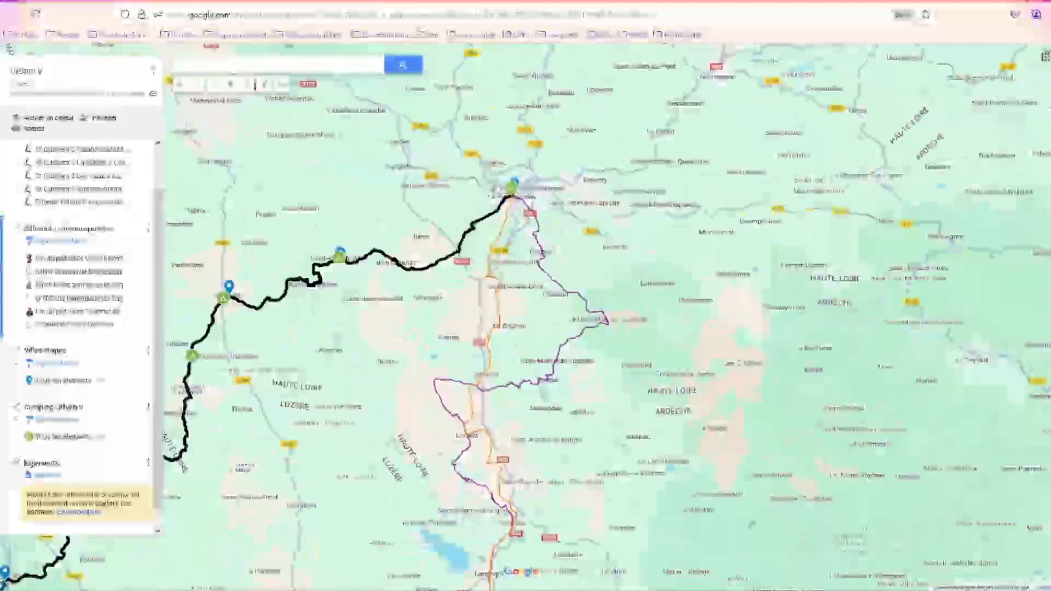
scroll(496, 189, up, 1)
drag(513, 199, 444, 274)
scroll(444, 273, up, 2)
scroll(546, 273, up, 1)
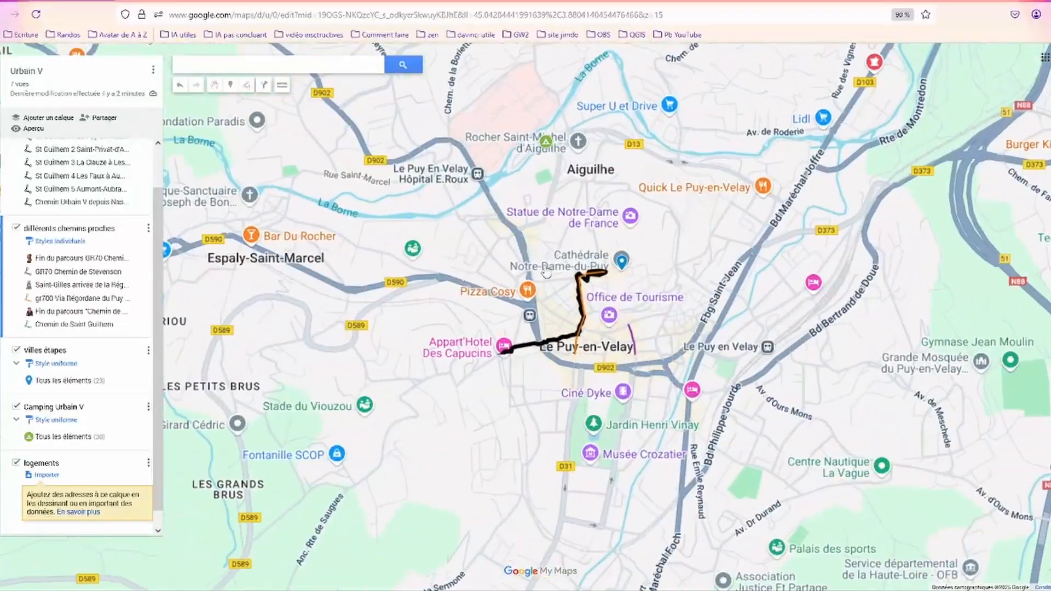
scroll(569, 265, up, 1)
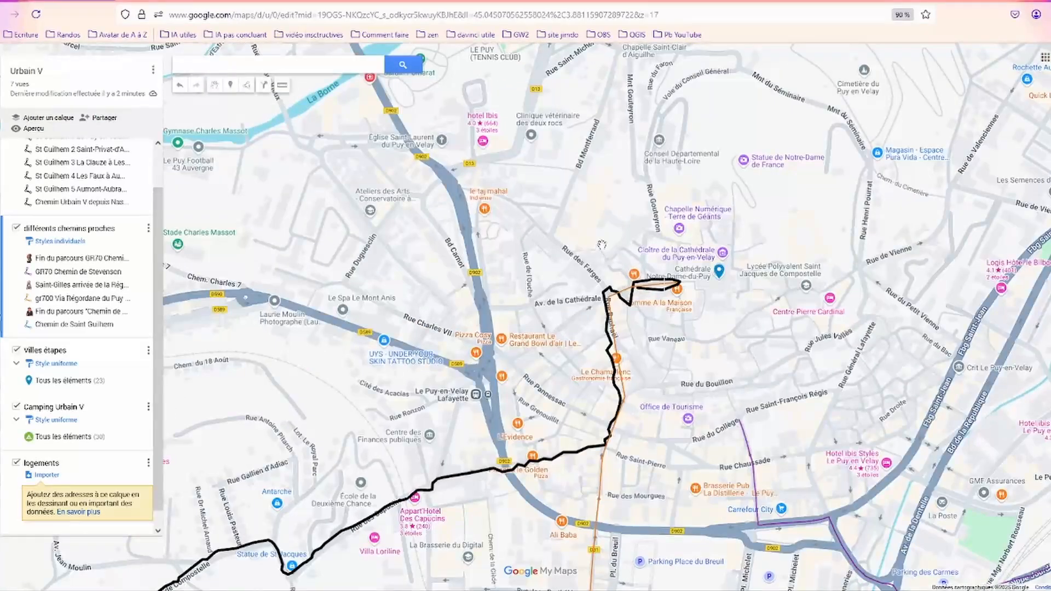
scroll(602, 245, up, 1)
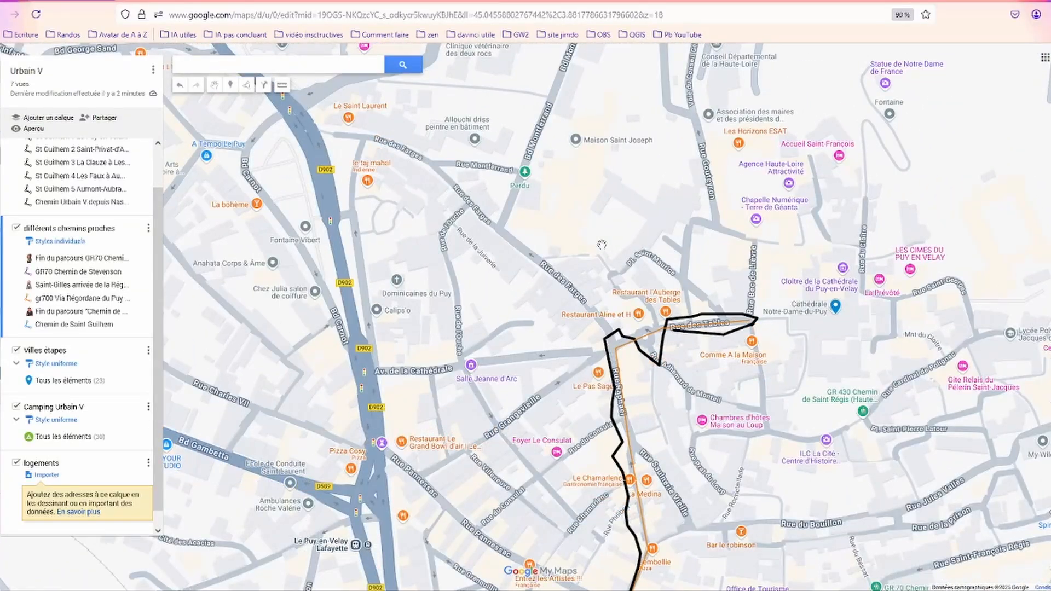
click(839, 158)
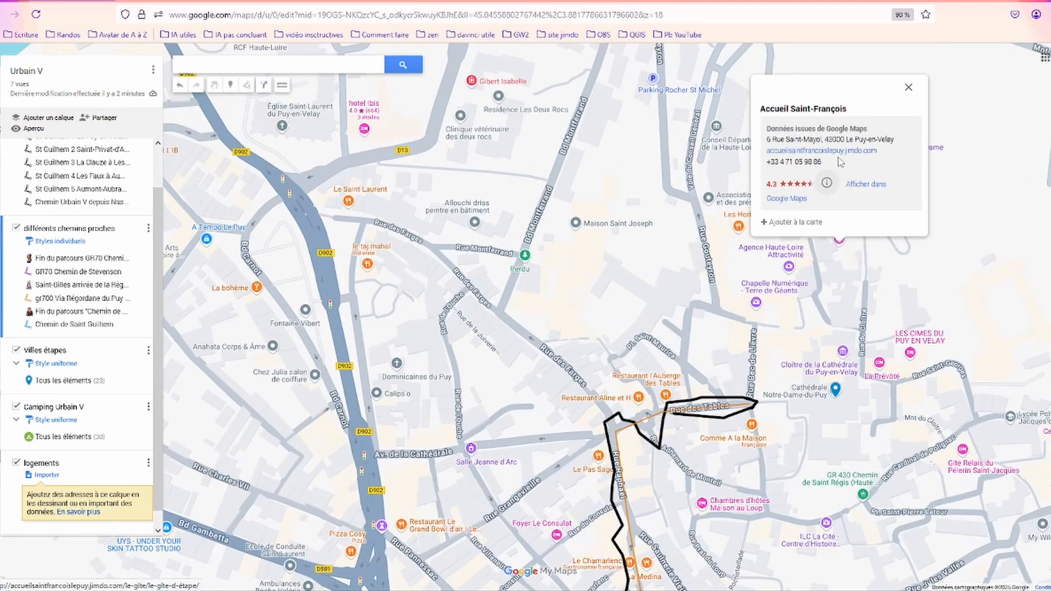
click(810, 223)
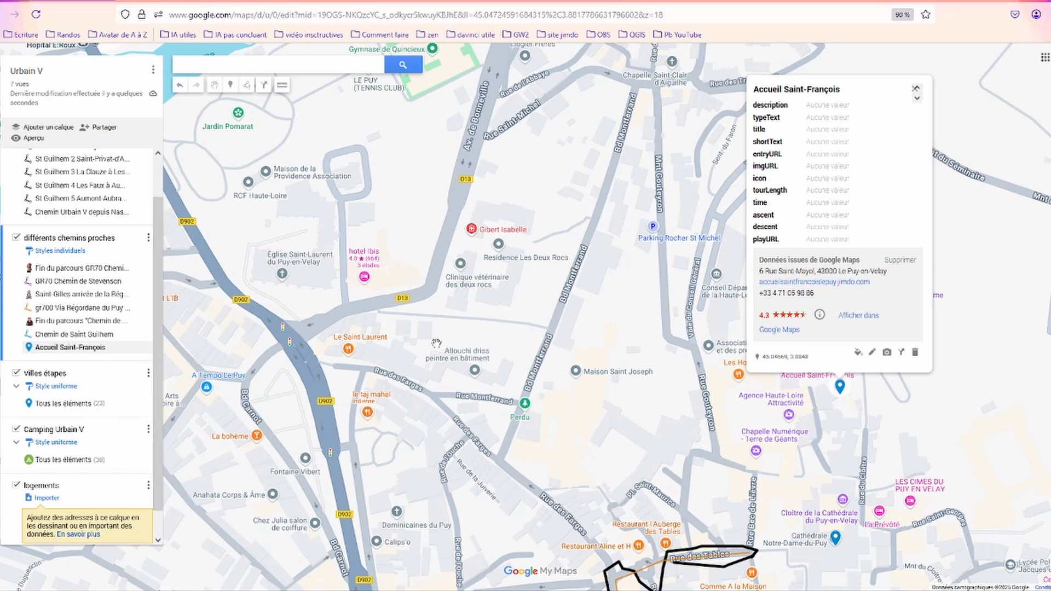
click(915, 352)
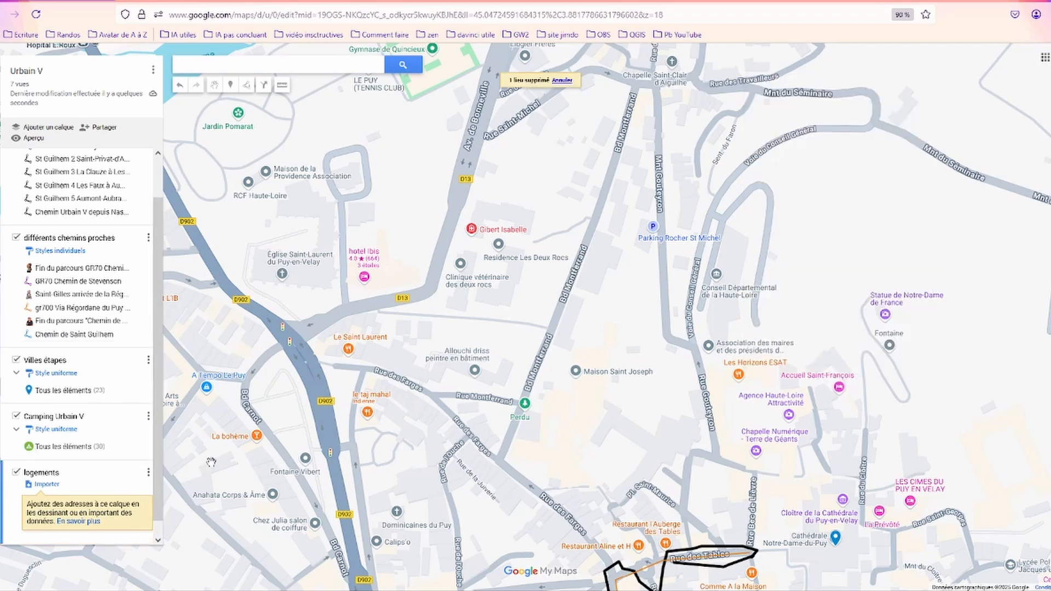
drag(575, 380, 567, 299)
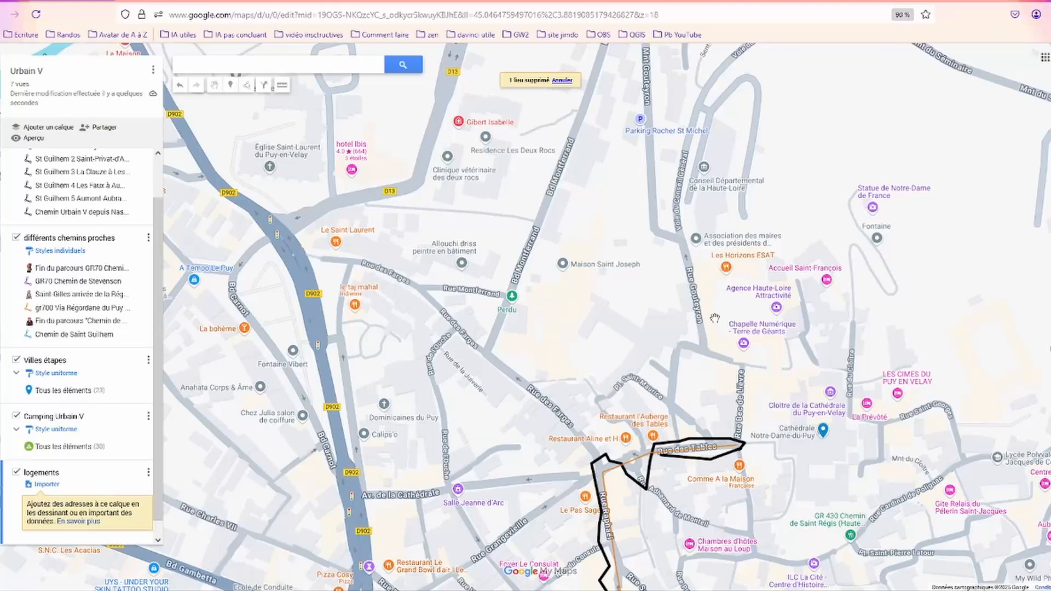
Add the Accueil Saint-François lodging to the logements layer and rename that layer as logements Urbain V
click(827, 285)
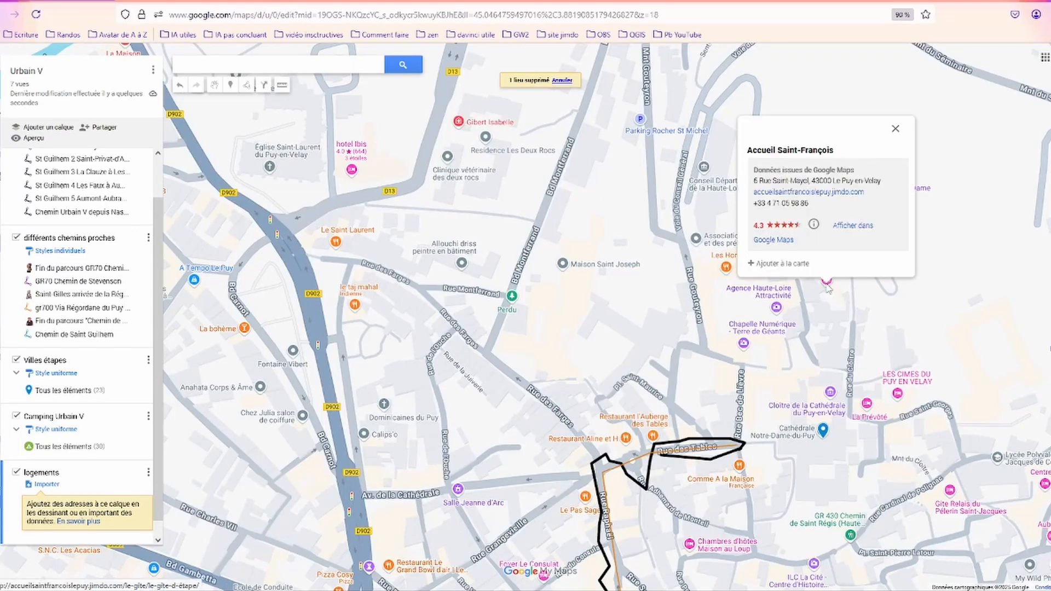
click(782, 263)
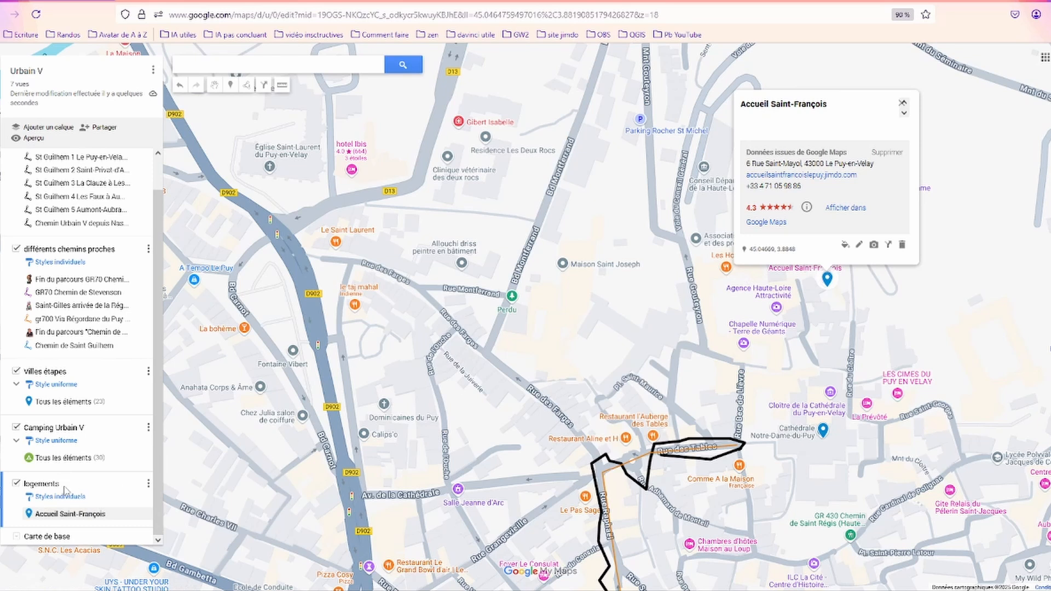
click(46, 487)
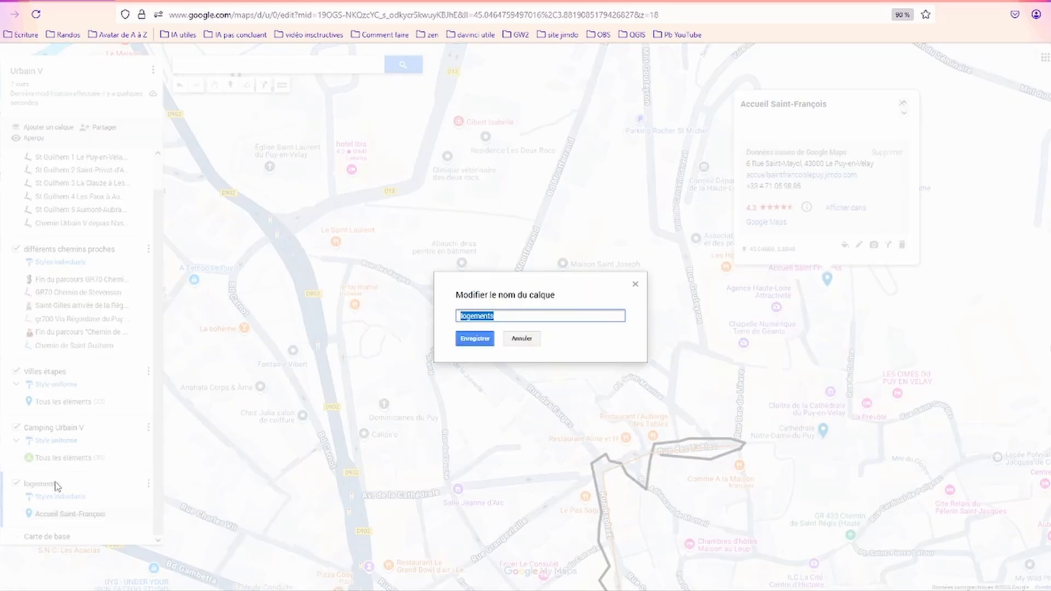
click(504, 316)
click(474, 338)
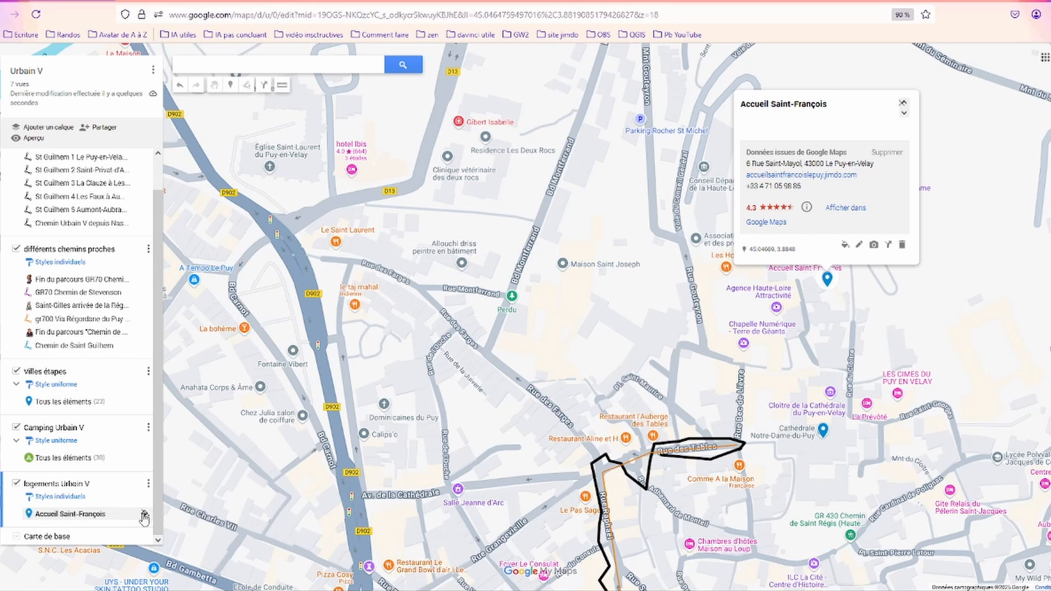
click(69, 499)
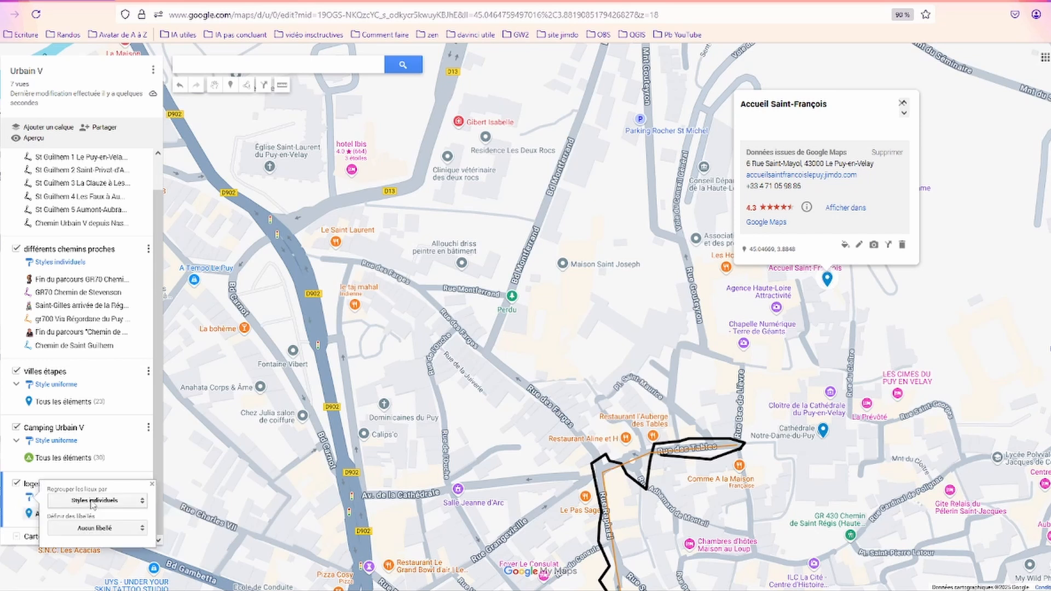
click(34, 506)
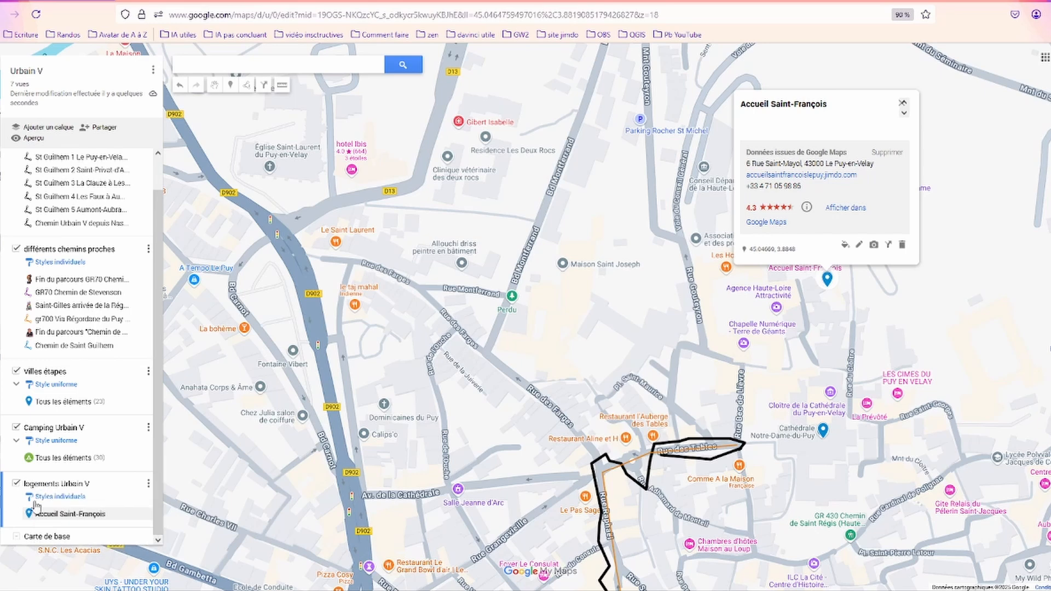
Add the L'Abri du Jacquet lodging in Saint-Privat-d'Allier to the logements Urbain V layer
scroll(490, 438, down, 3)
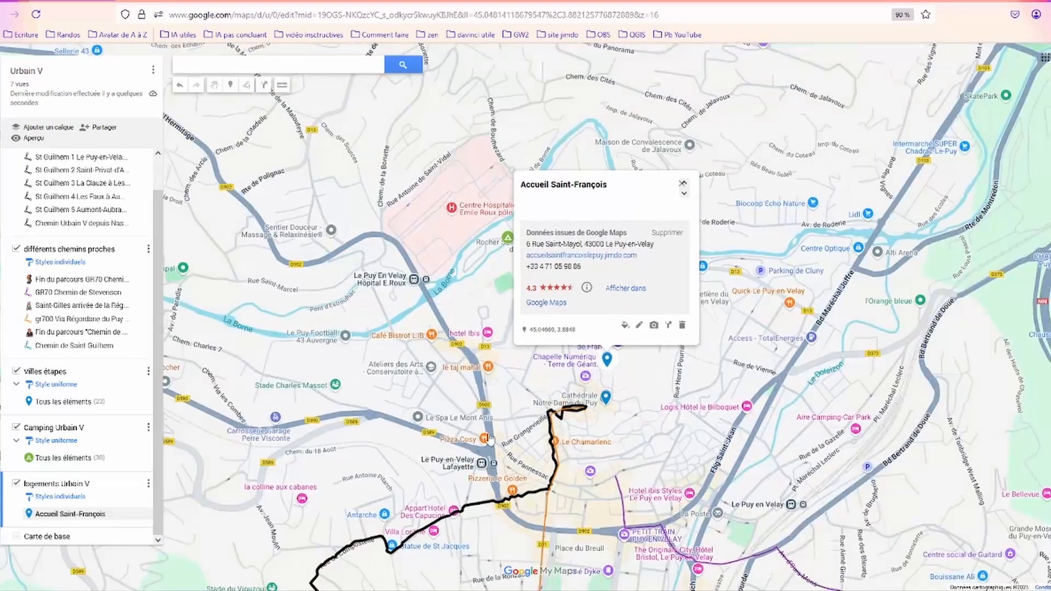
drag(490, 438, 590, 191)
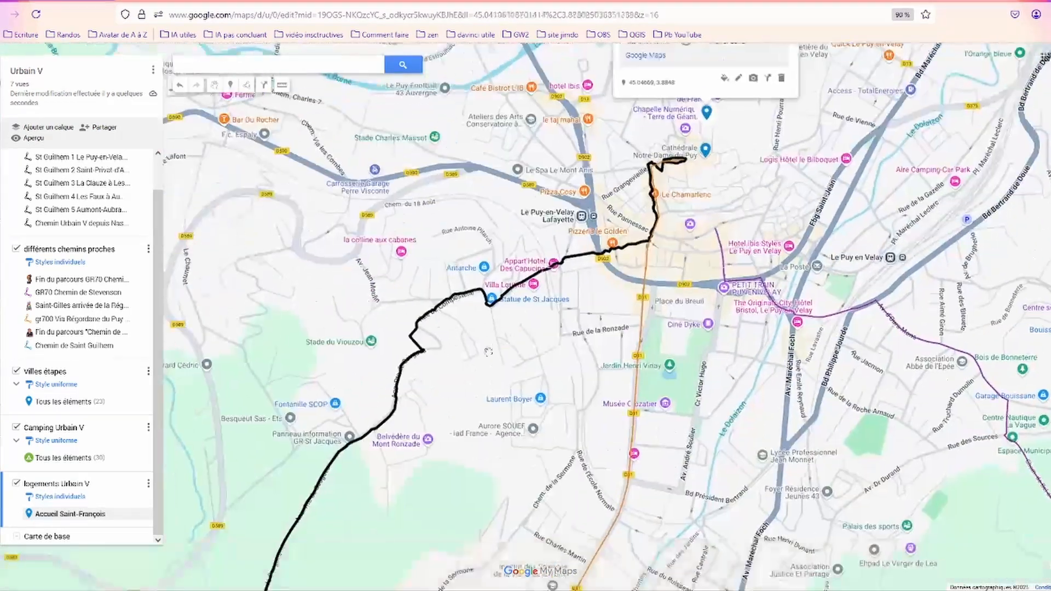
scroll(534, 296, down, 2)
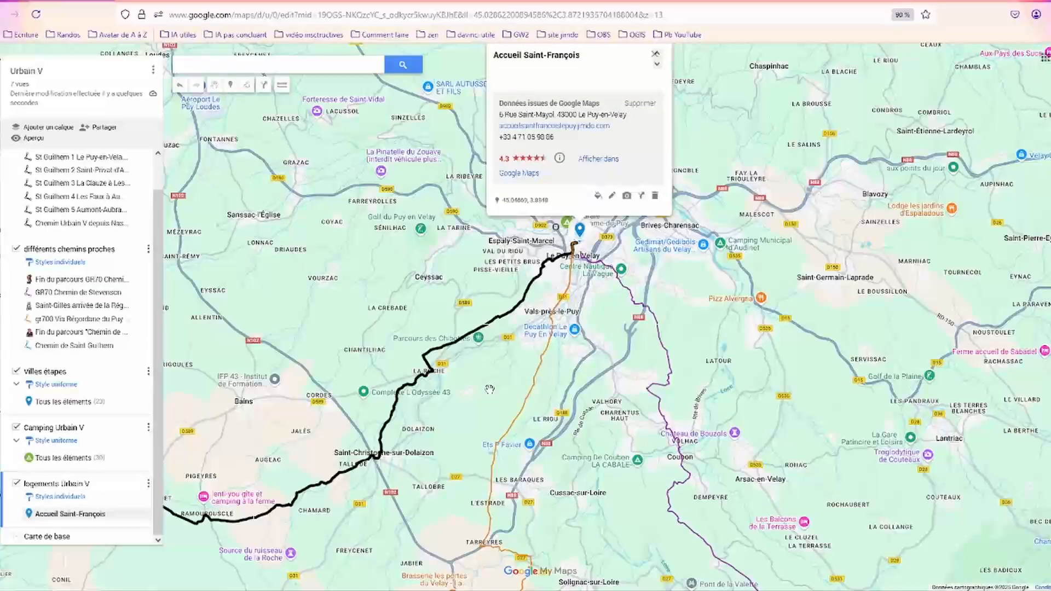
drag(465, 319, 424, 397)
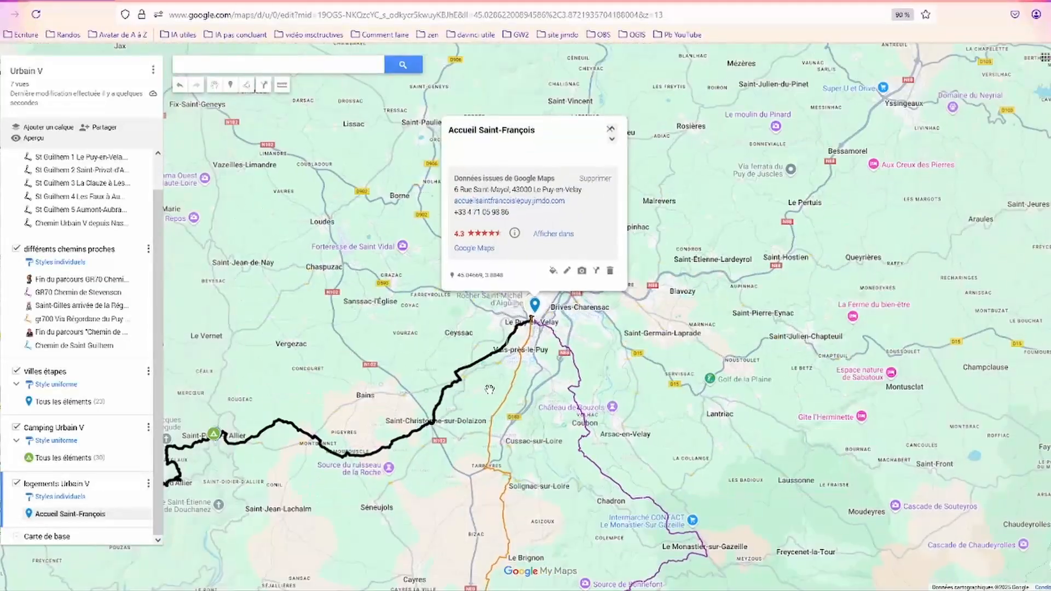
drag(342, 391, 455, 344)
scroll(373, 357, up, 2)
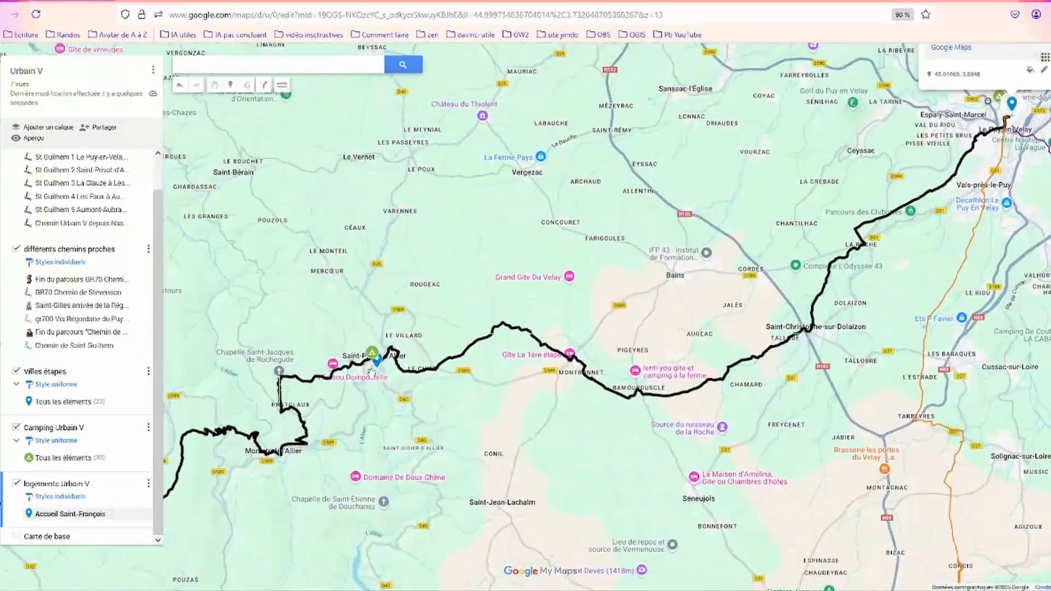
scroll(372, 357, up, 2)
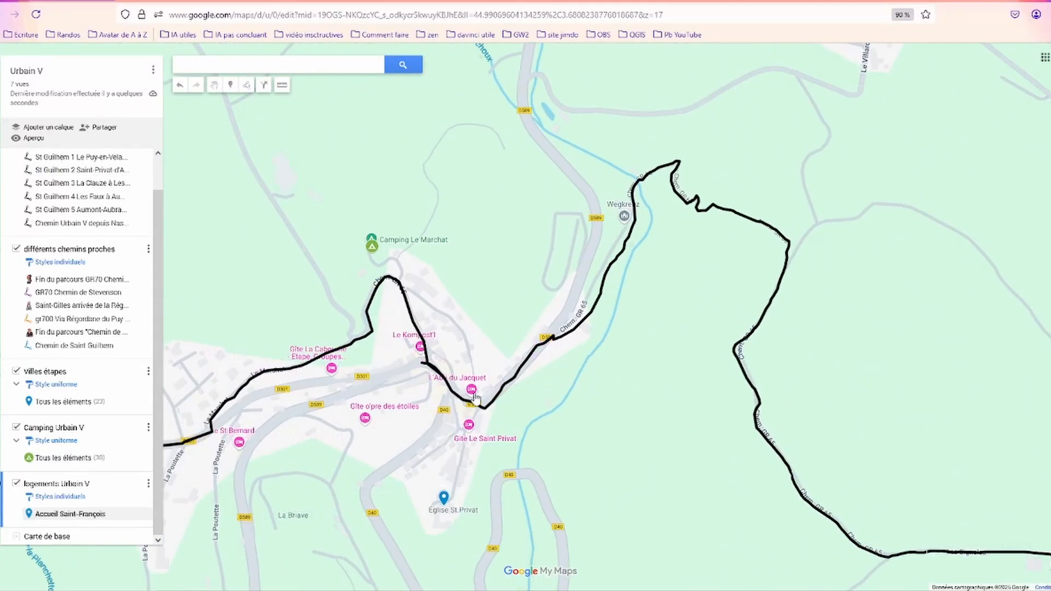
click(471, 390)
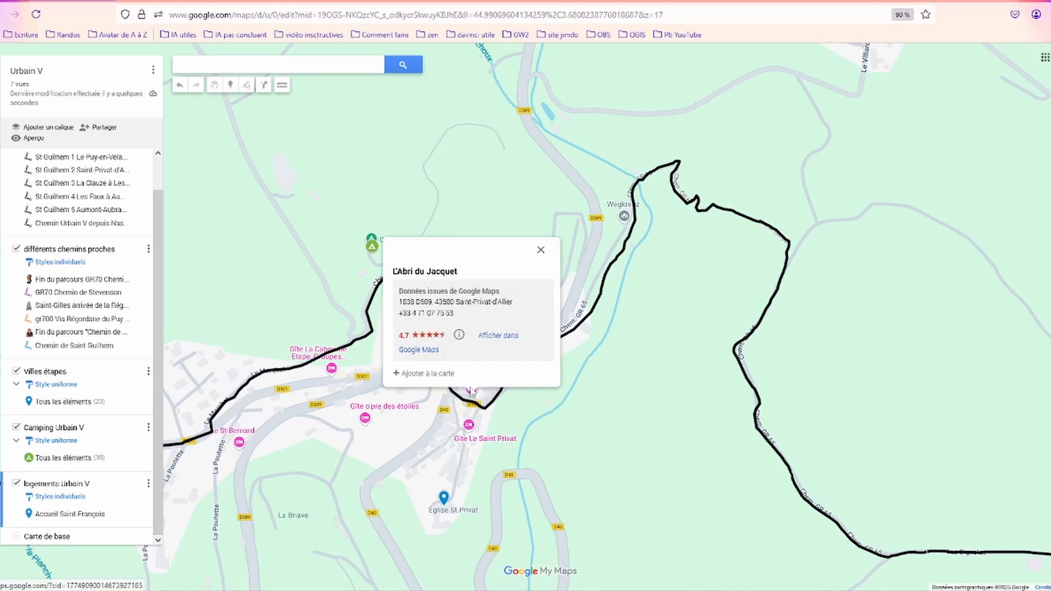
click(428, 373)
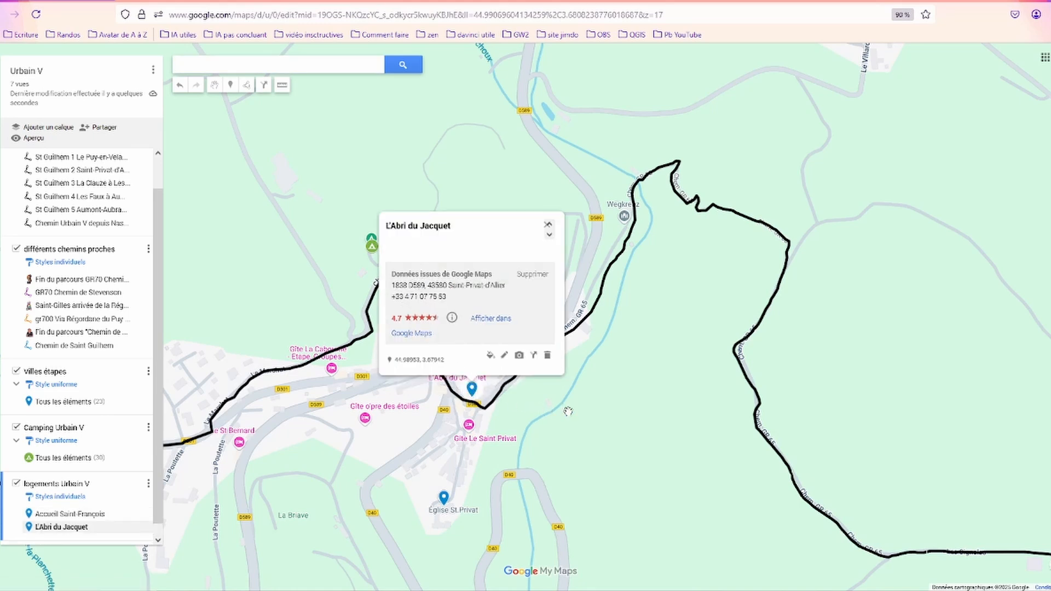
Copy the title of the Accueil Saint-François place into its description
click(77, 517)
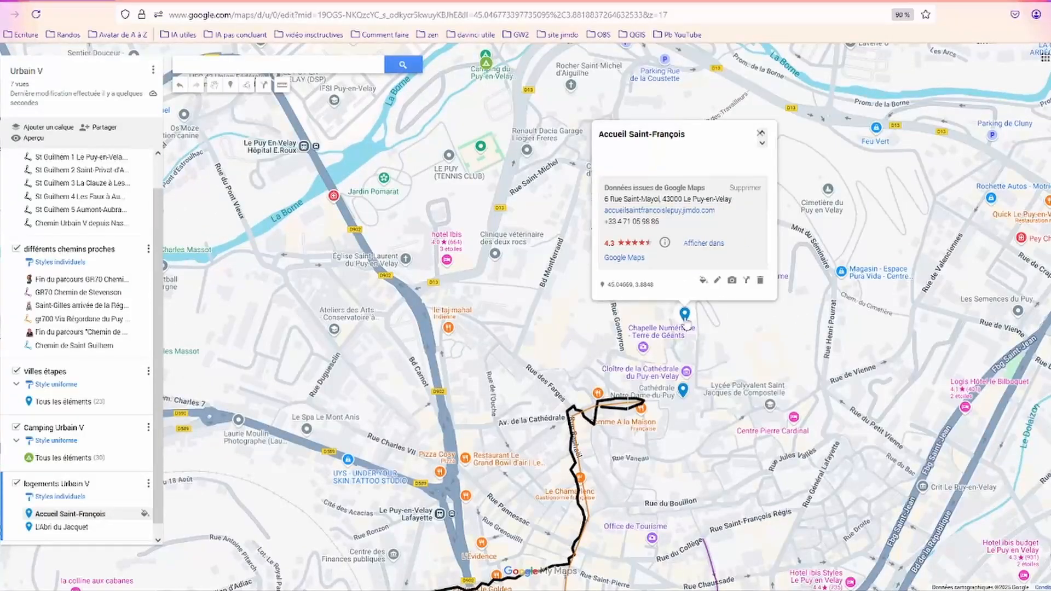
click(718, 280)
key(ctrl+c)
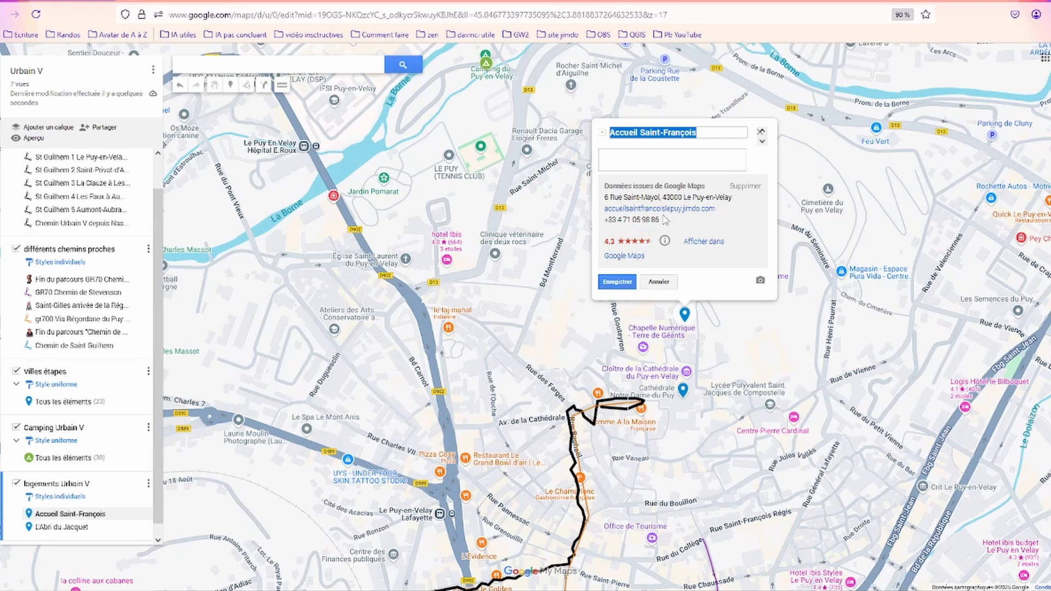
right_click(650, 133)
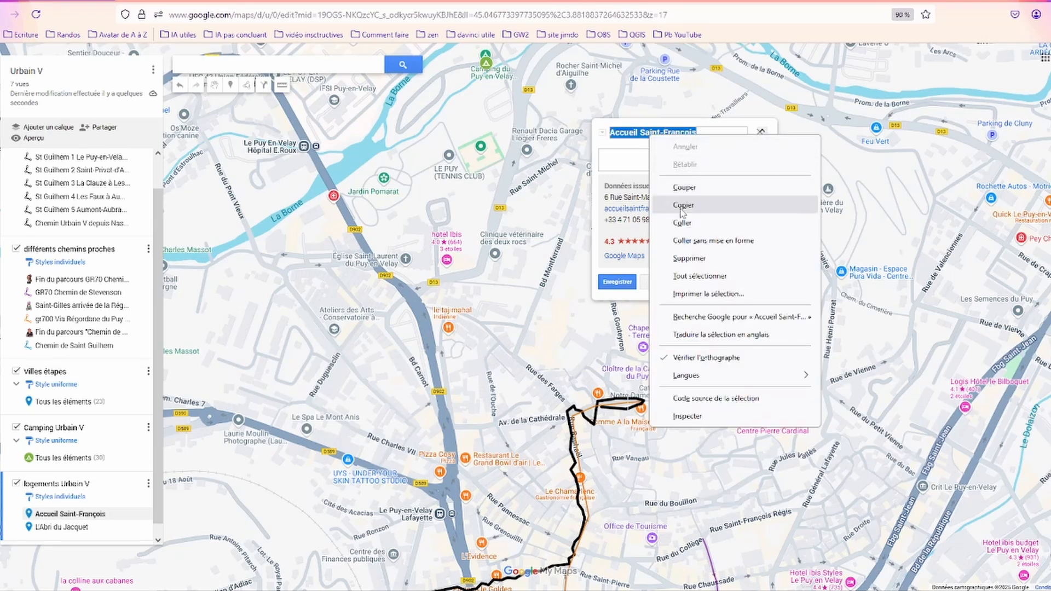
click(681, 205)
click(615, 155)
right_click(616, 155)
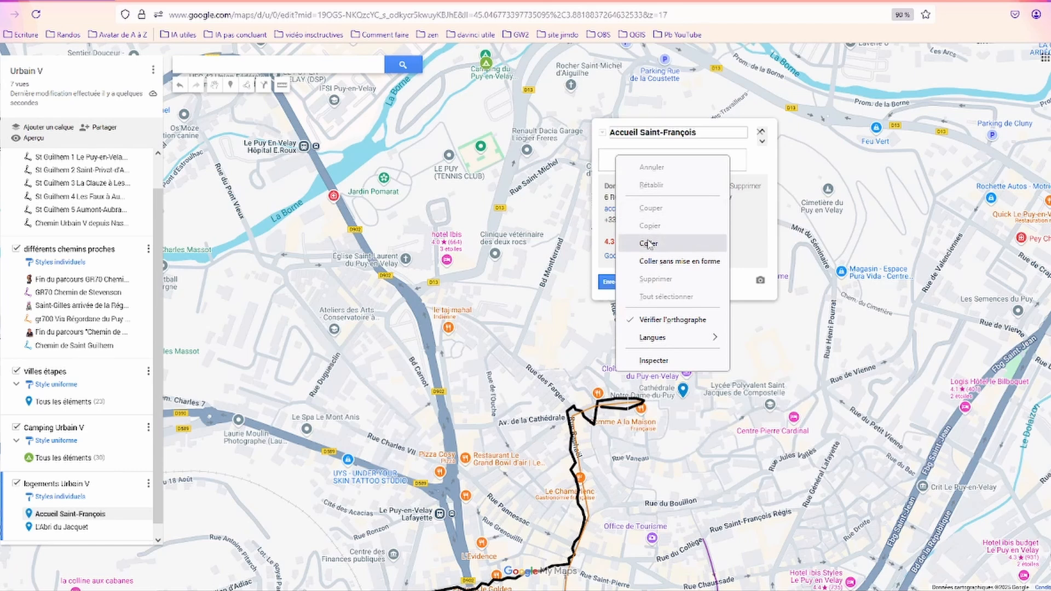
click(646, 241)
Replace the Accueil Saint-François title with the town name Le Puy-en-Velay copied from its address, and save the place
double_click(690, 134)
triple_click(691, 134)
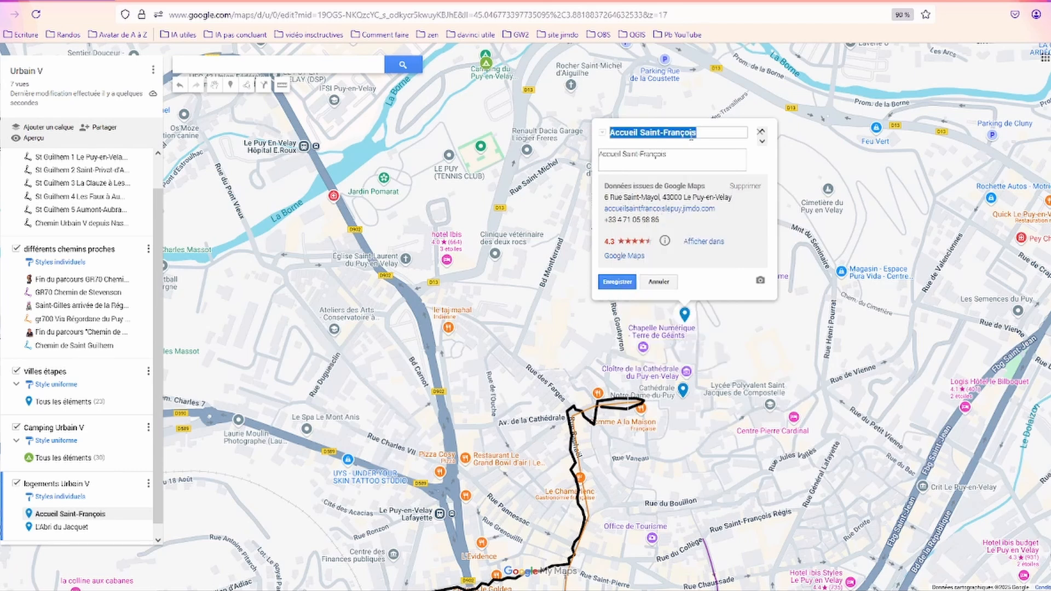
drag(736, 198, 684, 204)
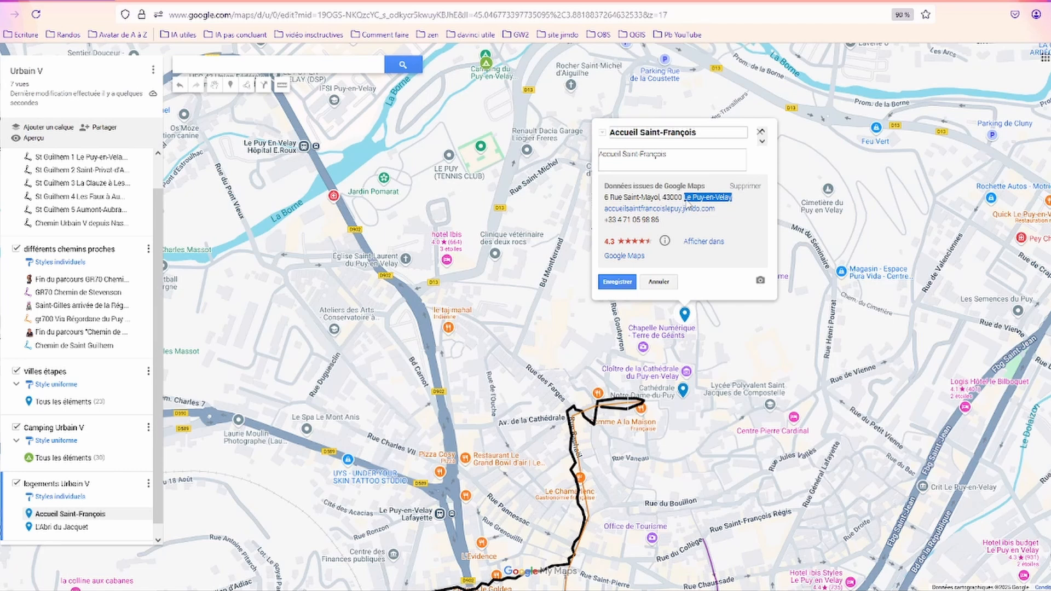
right_click(690, 204)
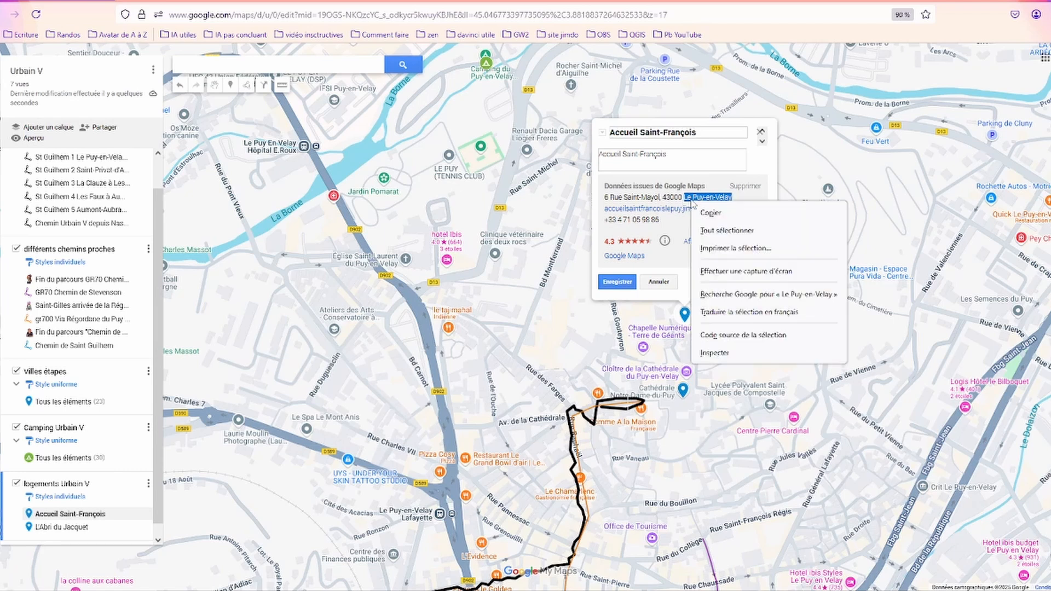
click(712, 217)
drag(700, 133, 602, 133)
key(ctrl+v)
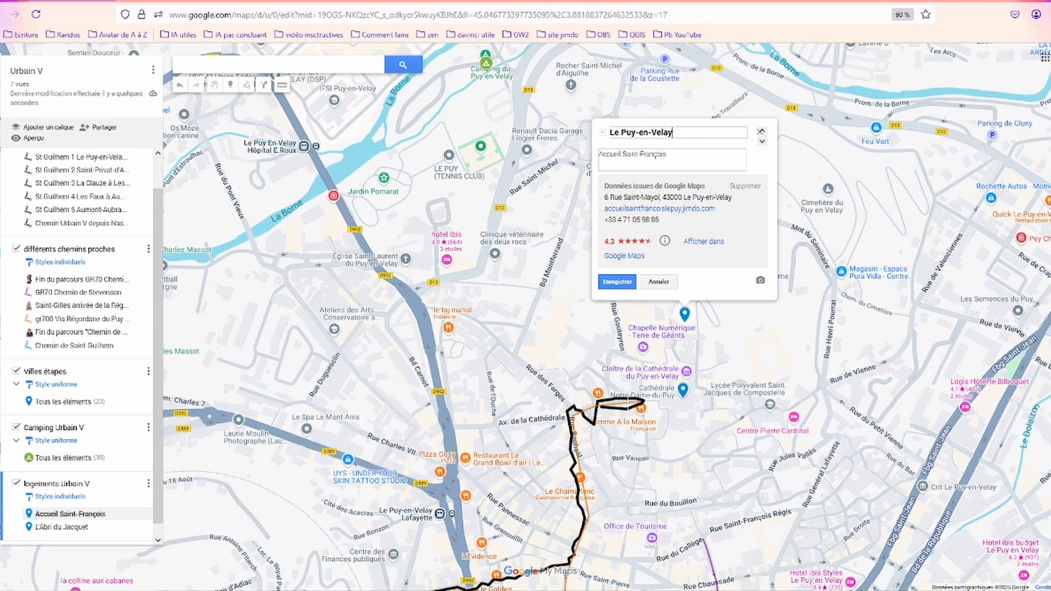
click(612, 286)
Insert the town name Saint-Privat-d'Allier, copied from the address, at the start of the L'Abri du Jacquet place's title
click(68, 529)
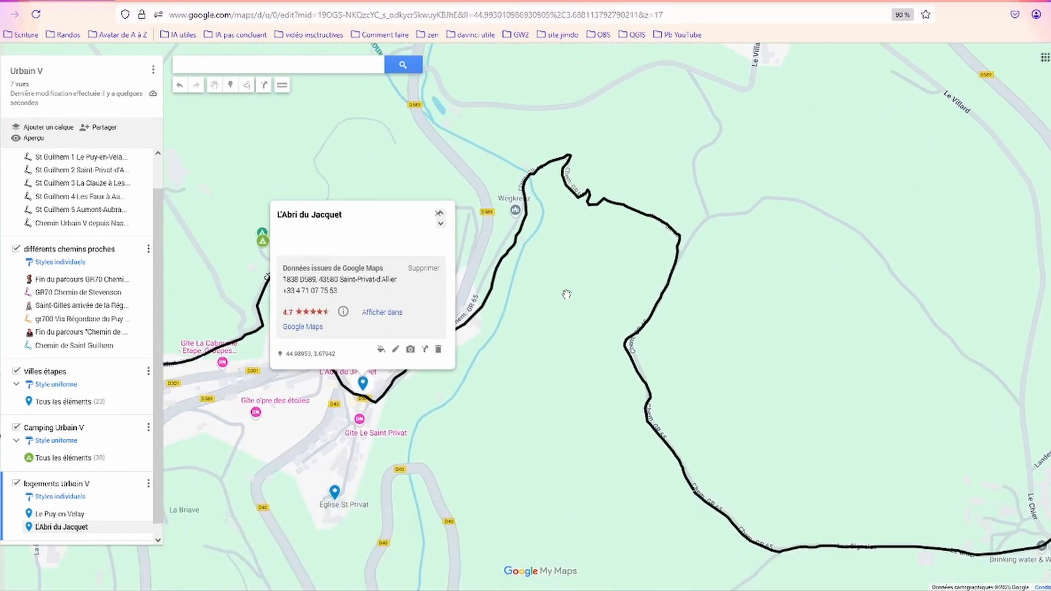
click(405, 344)
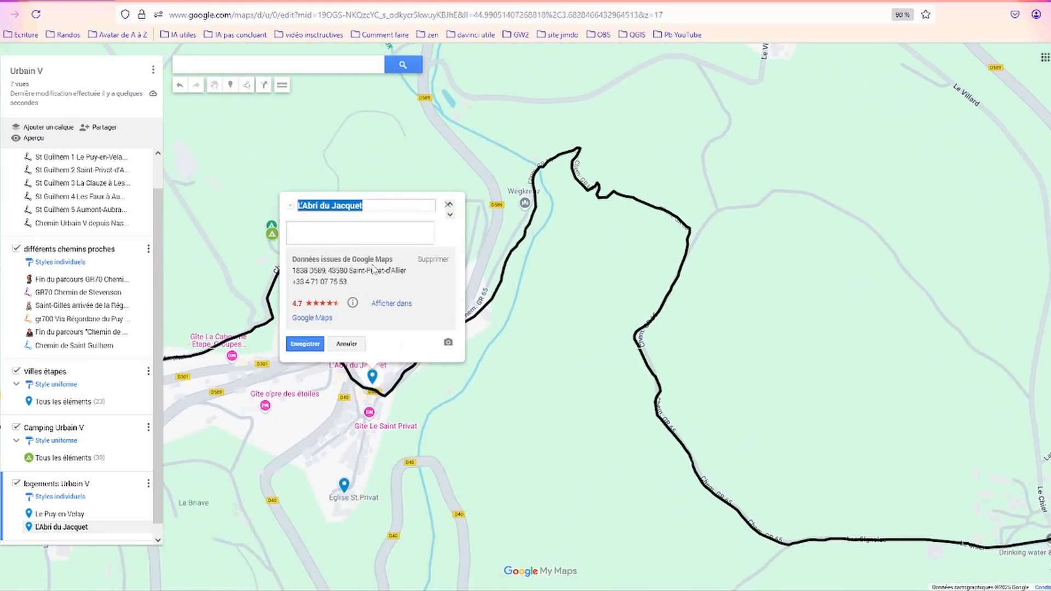
drag(350, 271, 410, 272)
right_click(387, 276)
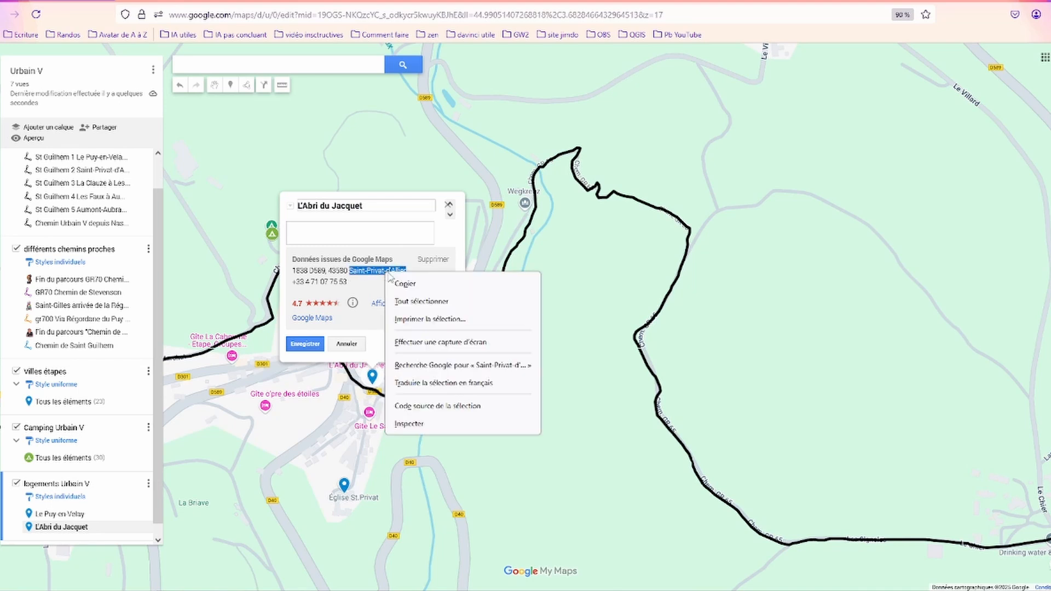
click(404, 285)
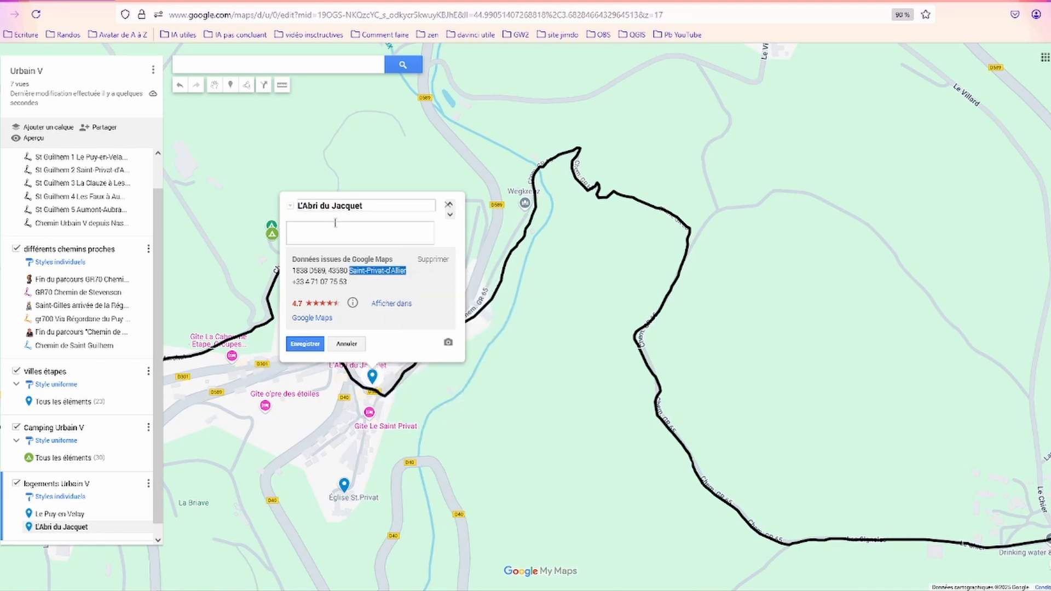
click(299, 206)
key(ctrl+v)
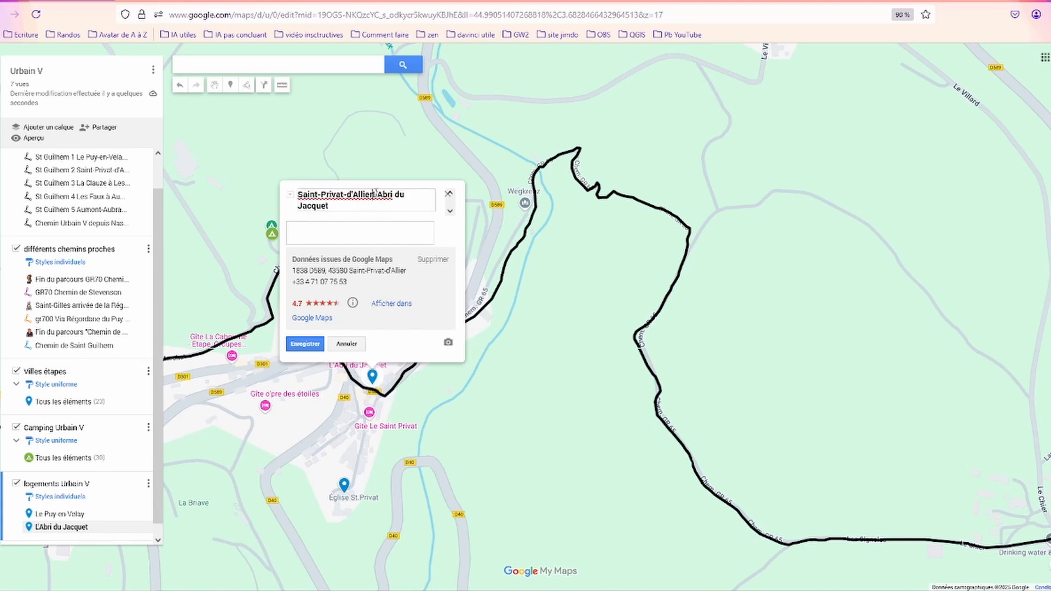
Move the text L'Abri du Jacquet from the Saint-Privat-d'Allier place's title to its description and save the place
drag(373, 194, 384, 205)
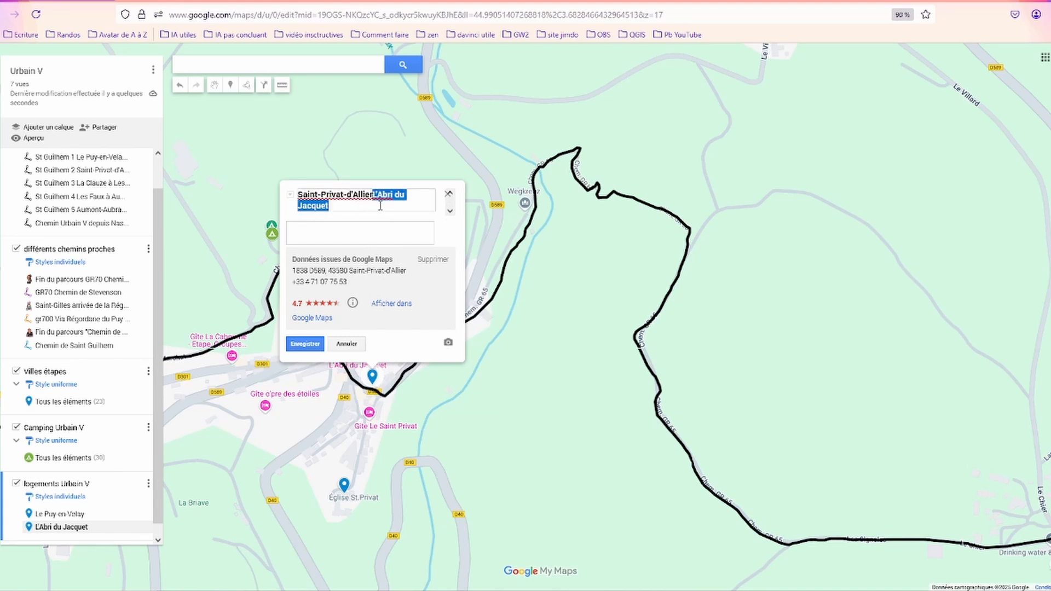
right_click(402, 199)
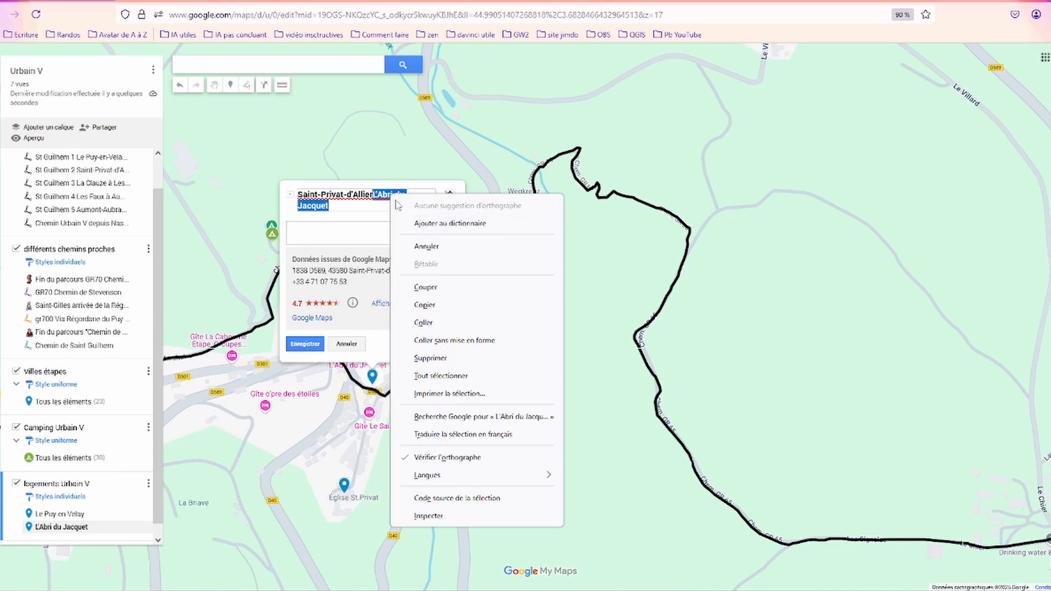
click(432, 285)
click(308, 232)
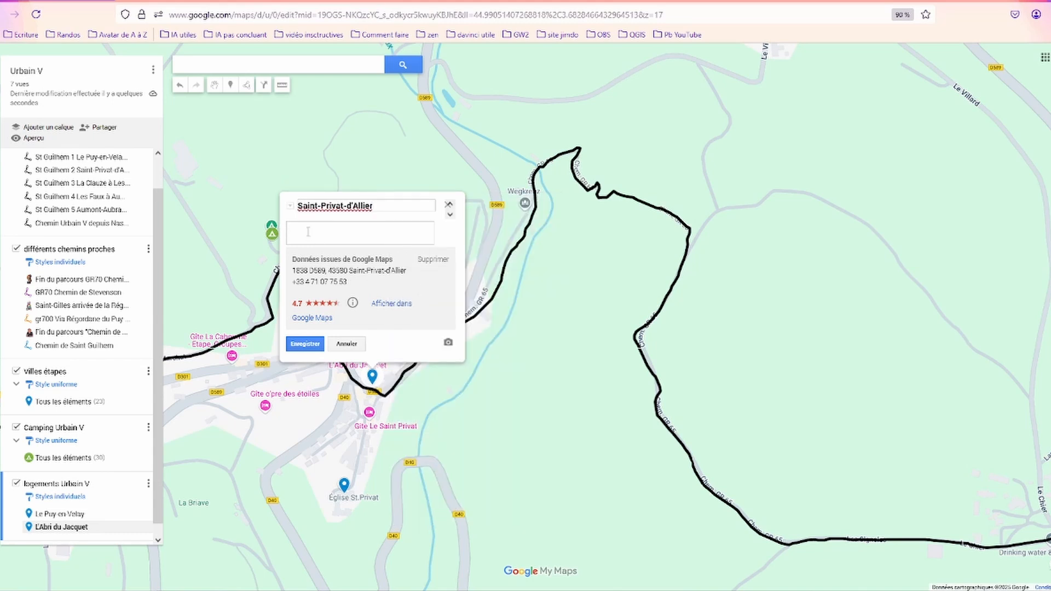
right_click(308, 231)
click(345, 319)
click(306, 345)
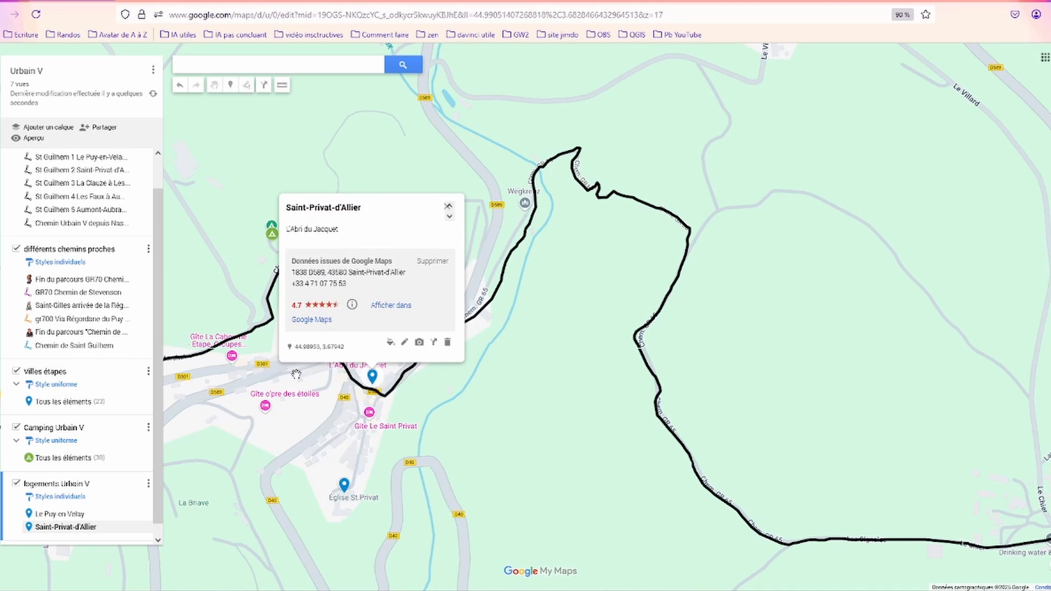
Follow the path on the map from Saint-Privat-d'Allier through Monistrol-d'Allier to the Saugues area
scroll(282, 398, down, 3)
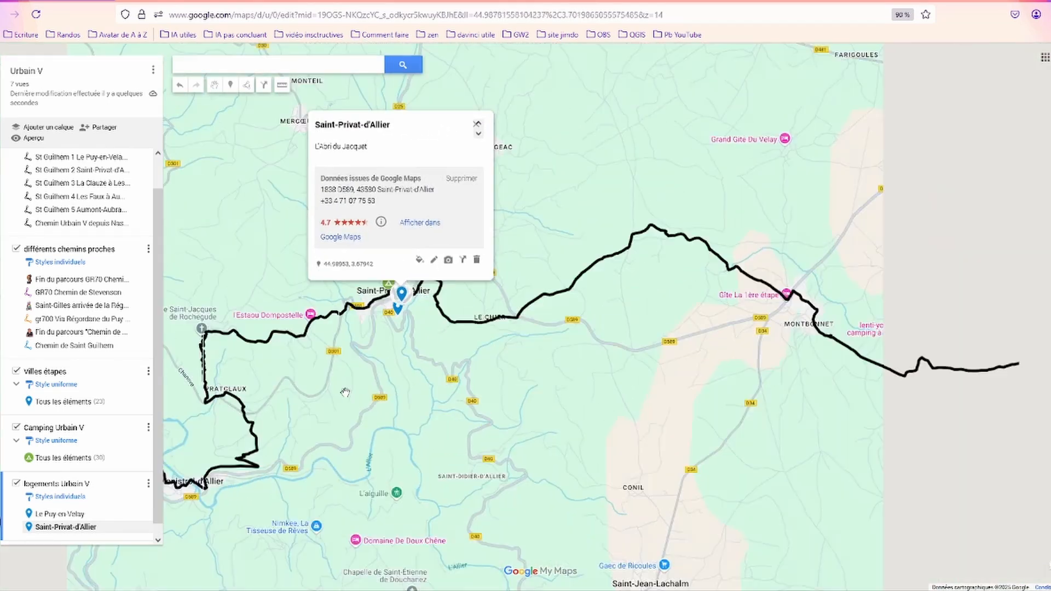
drag(345, 393, 533, 285)
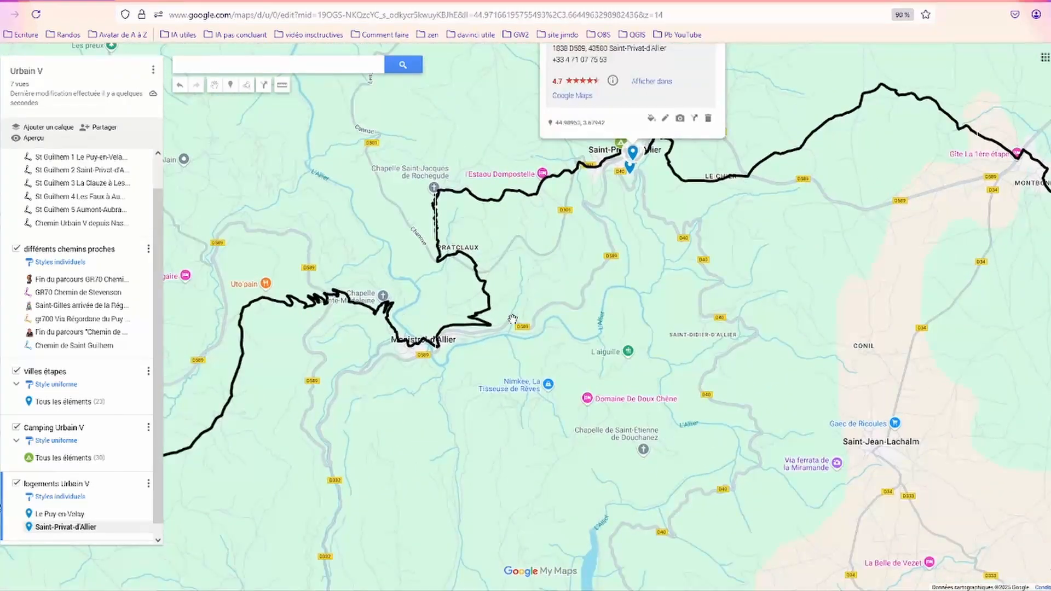
drag(414, 418, 619, 313)
scroll(520, 357, down, 1)
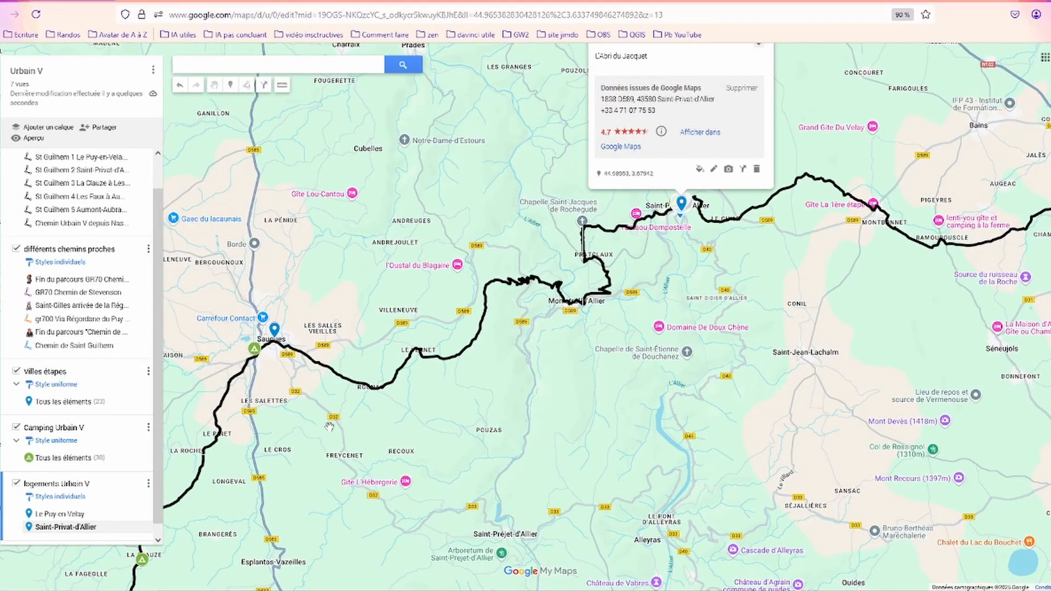
drag(330, 427, 400, 341)
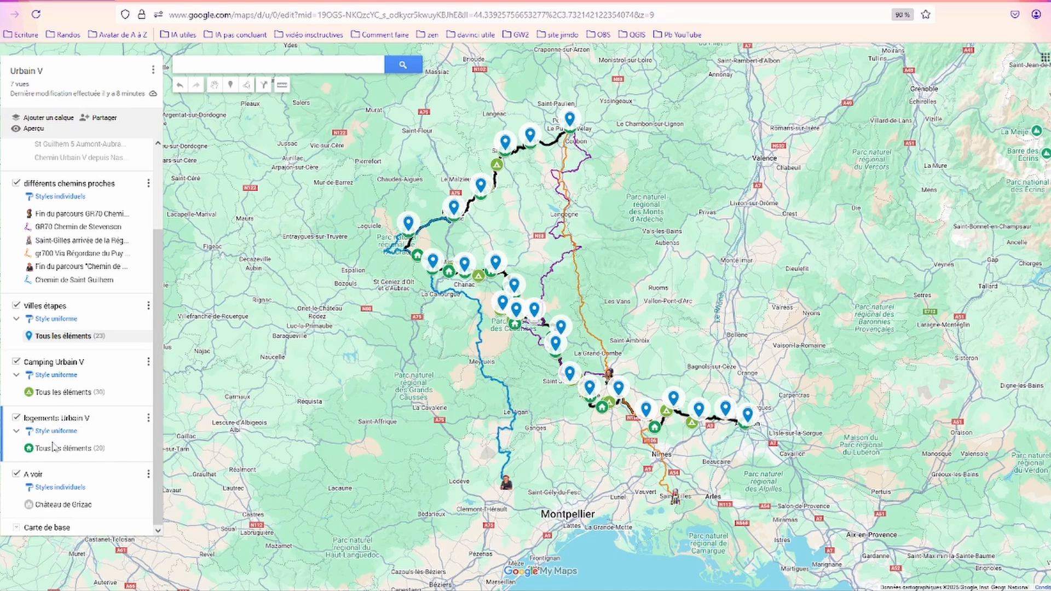
Export the logements Urbain V layer as a KMZ file, download it, and show the file in its folder
mouse_move(62, 450)
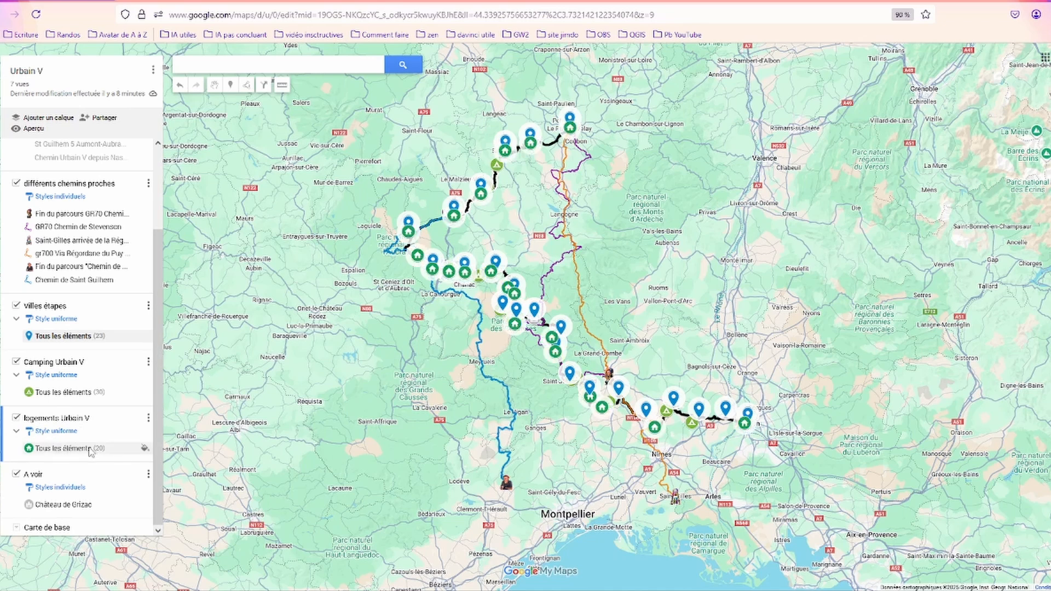
click(148, 418)
mouse_move(94, 505)
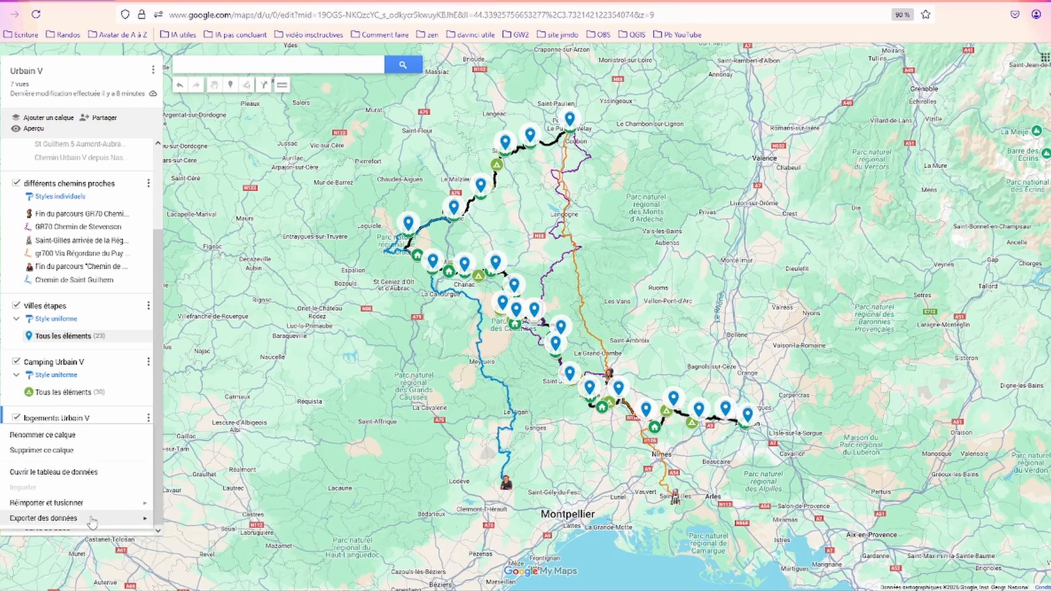
click(188, 528)
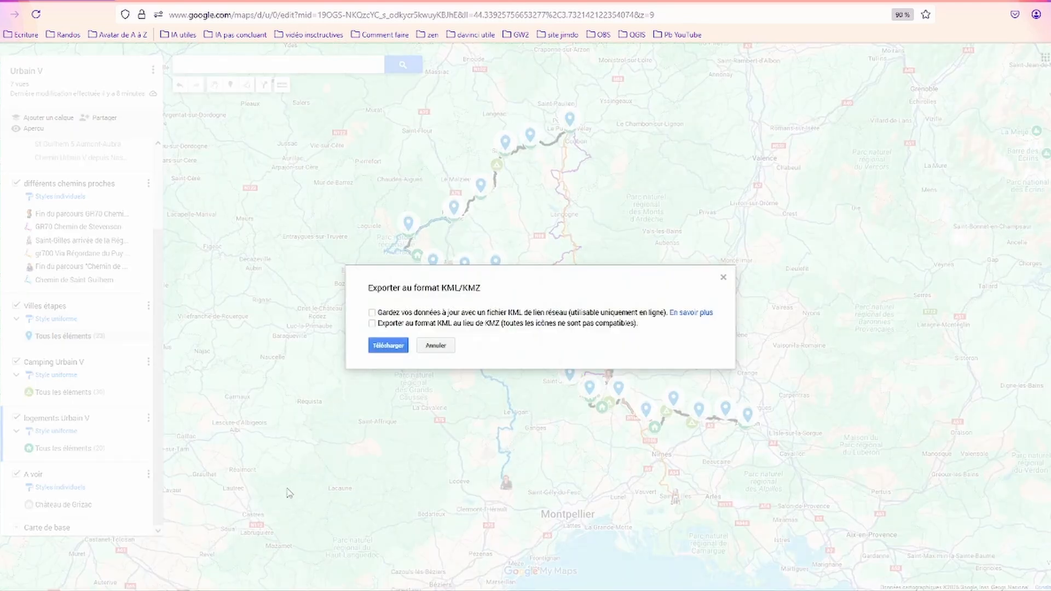
click(391, 349)
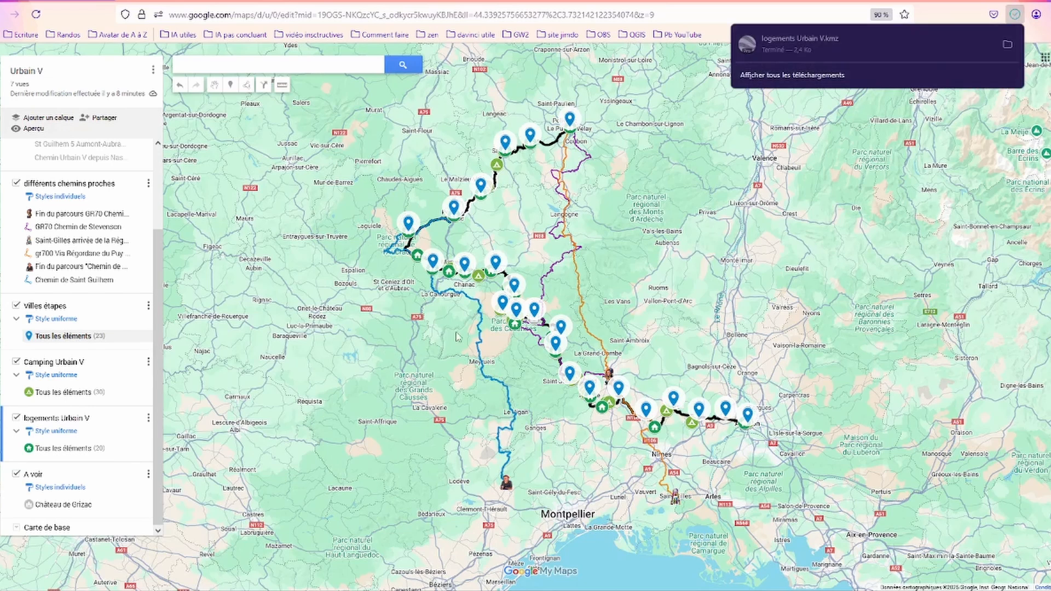
click(1008, 45)
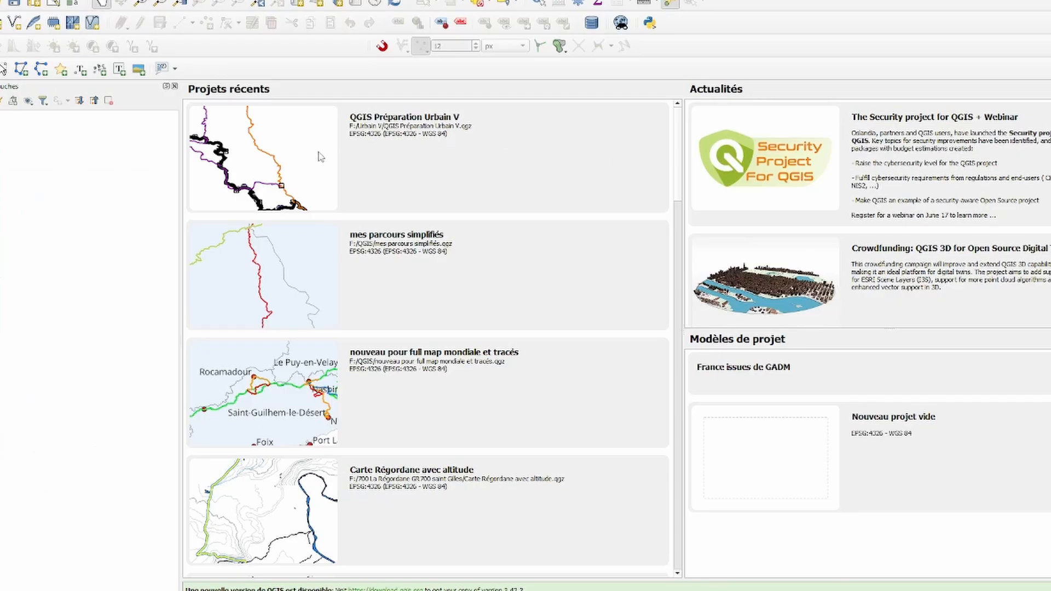
In QGIS, open the project QGIS Préparation Urbain V and add the logements Urbain V layer from logements Urbain V.kmz in a group
click(315, 157)
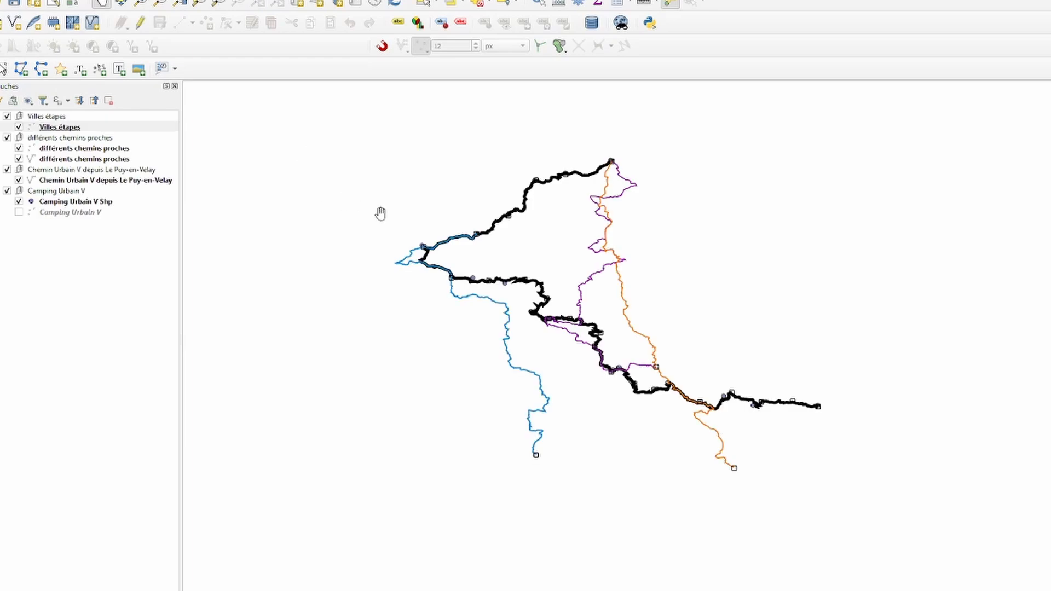
drag(380, 213, 380, 248)
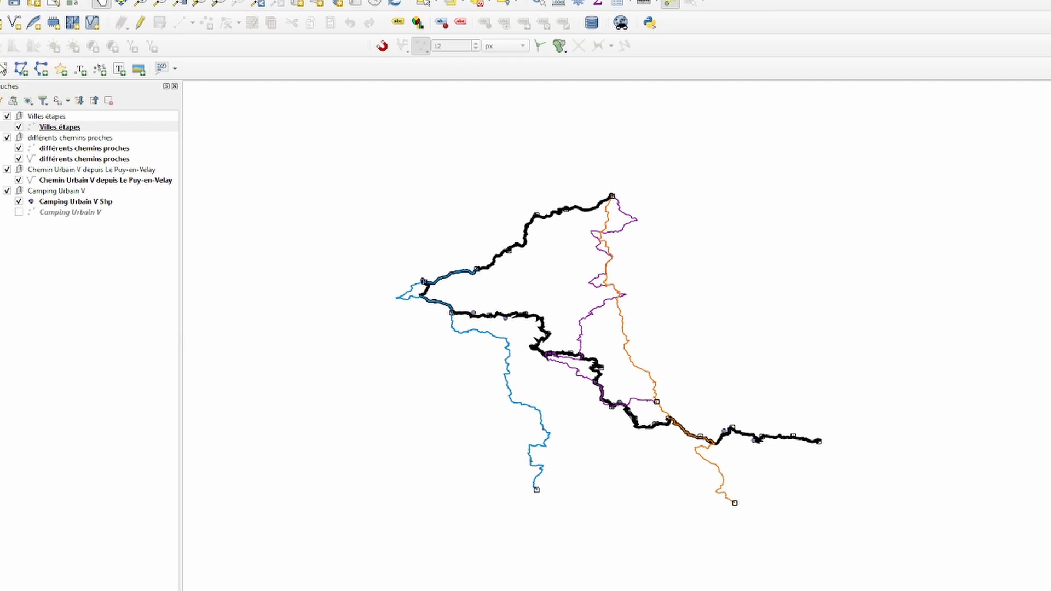
click(3, 69)
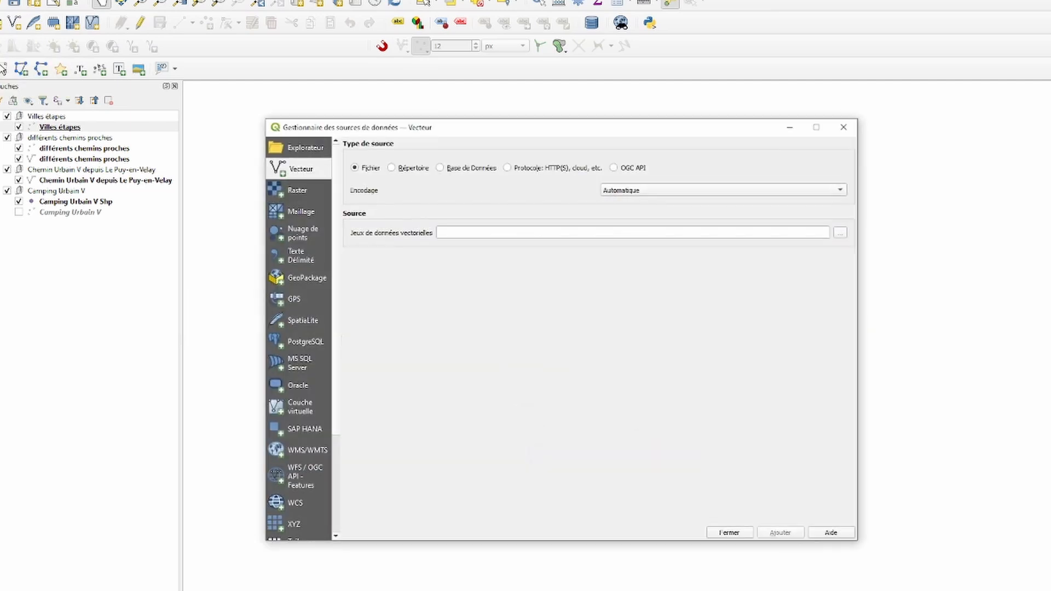
click(840, 234)
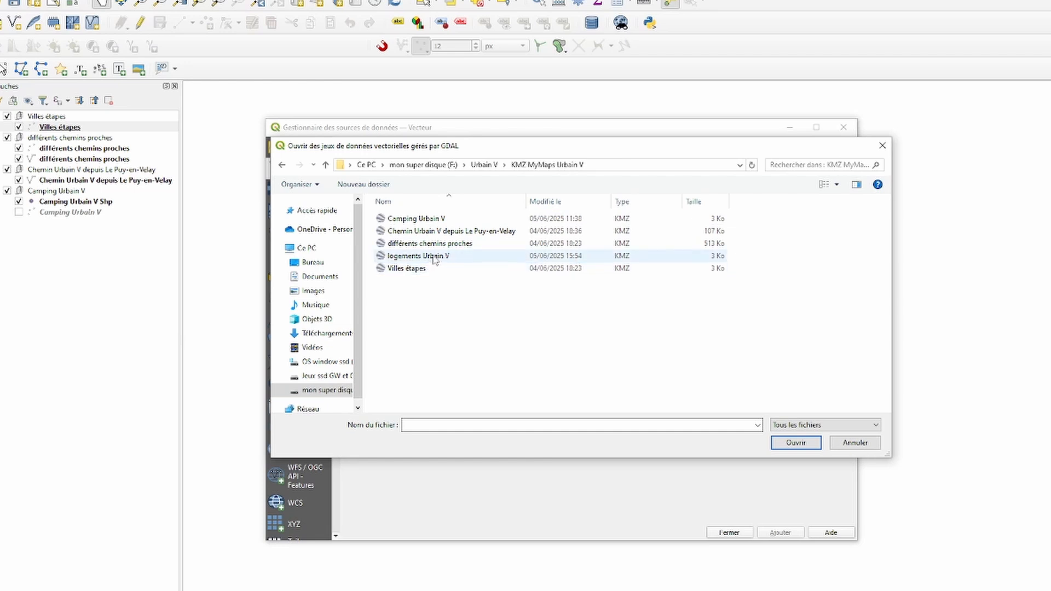
double_click(422, 257)
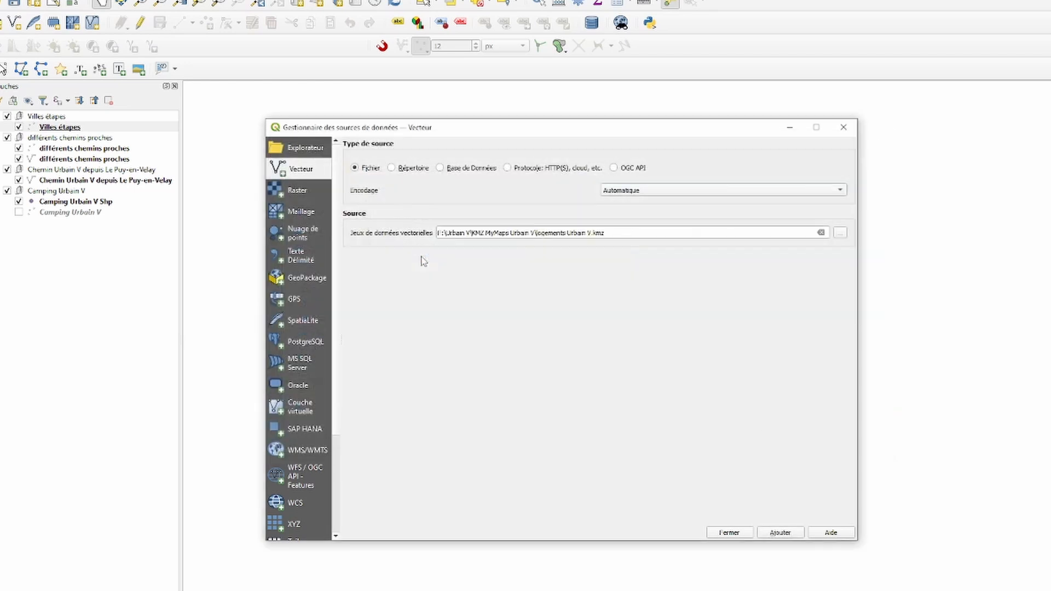
click(778, 538)
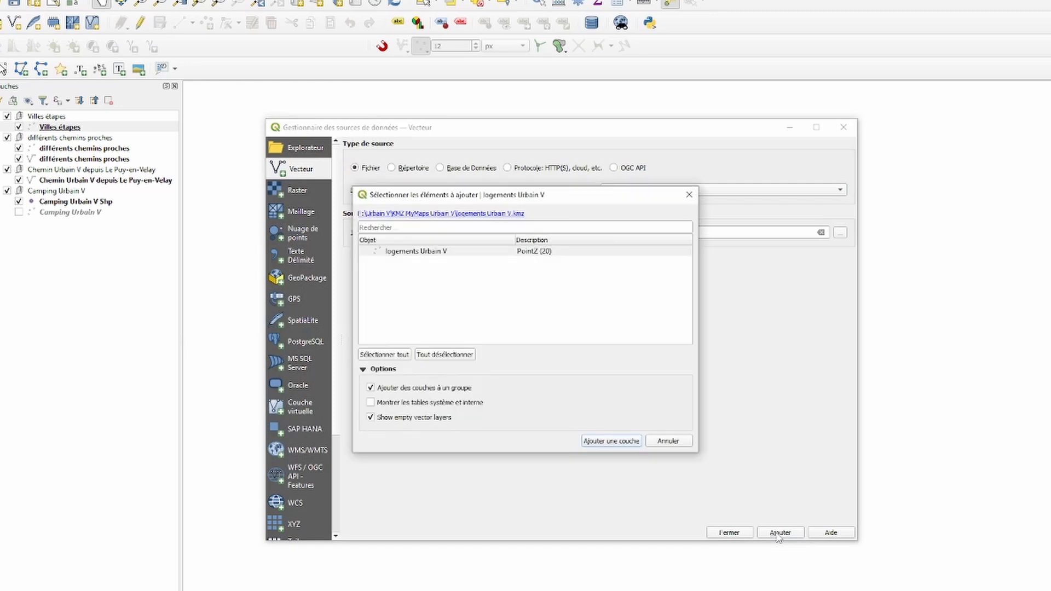
click(609, 441)
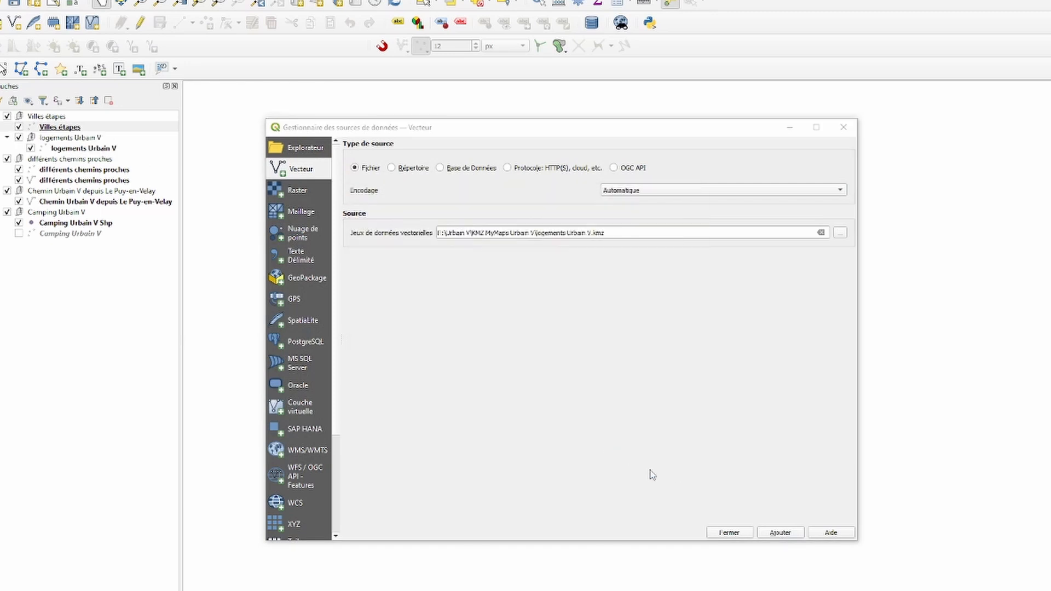
click(730, 533)
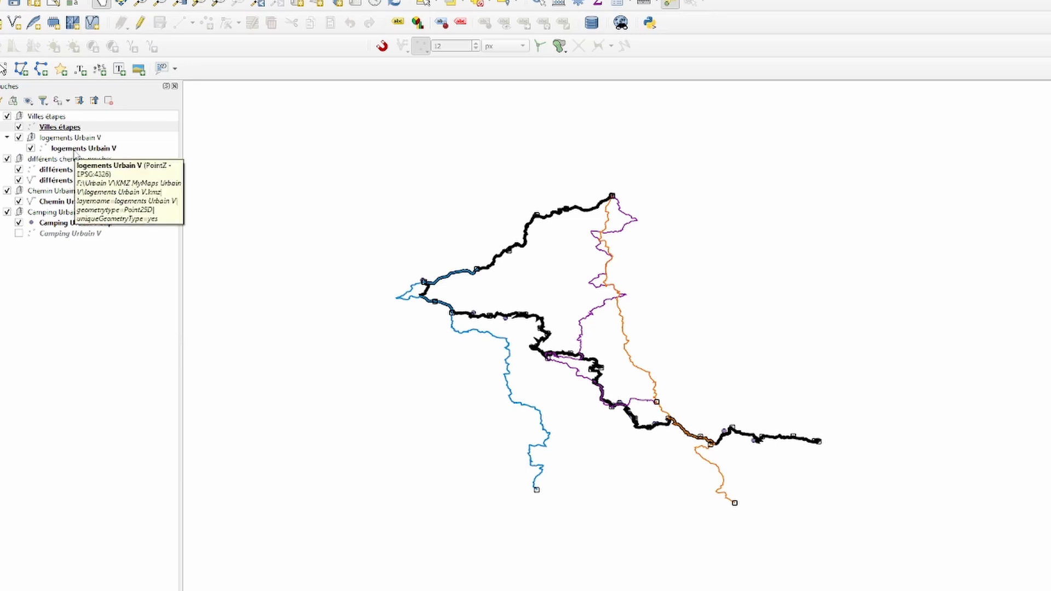
Look at the attribute table of the imported logements Urbain V layer and close it
click(77, 152)
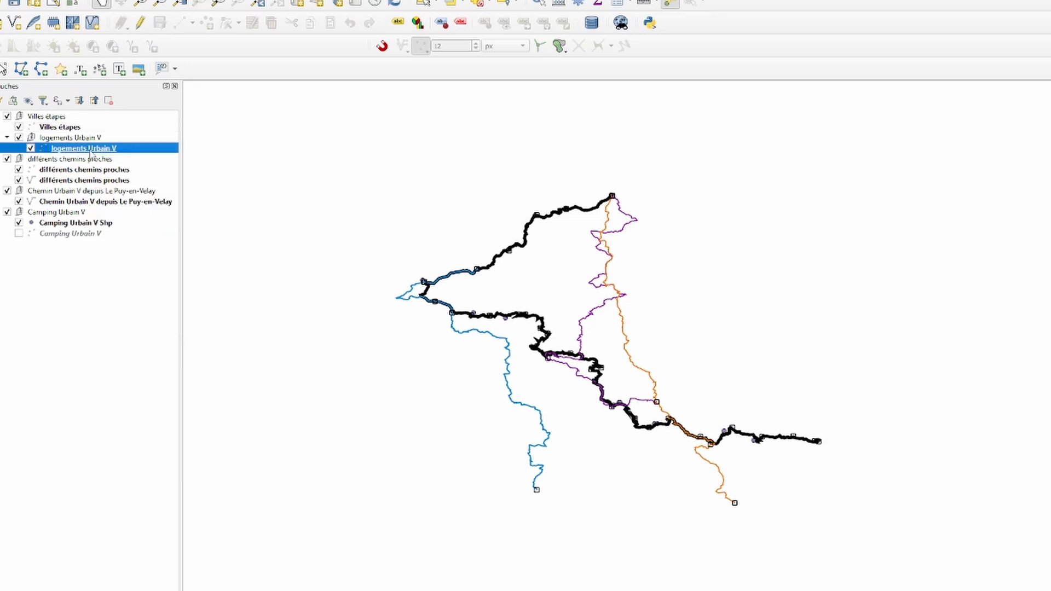
click(618, 4)
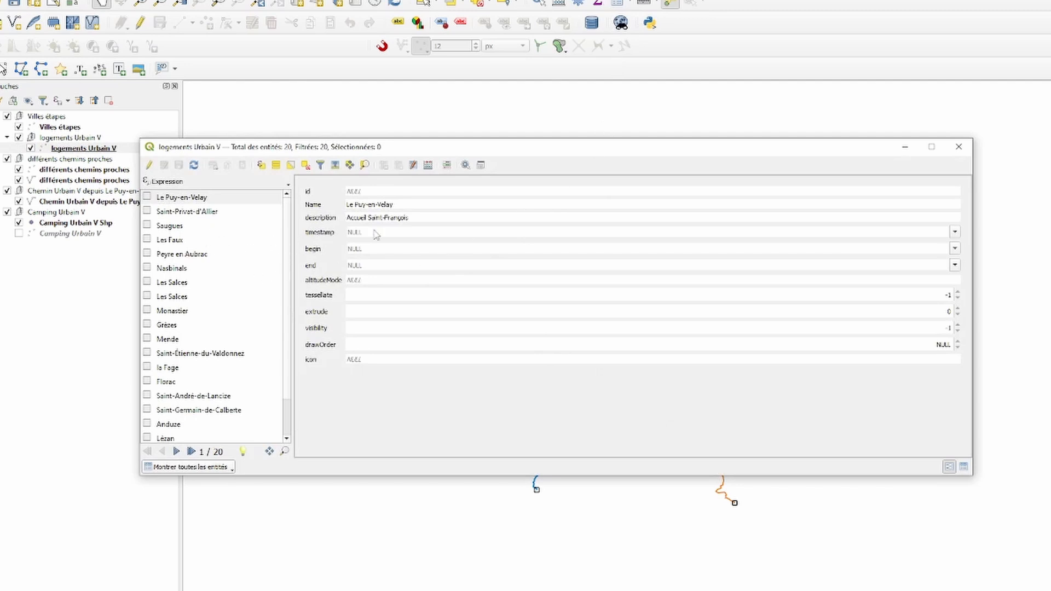
click(959, 147)
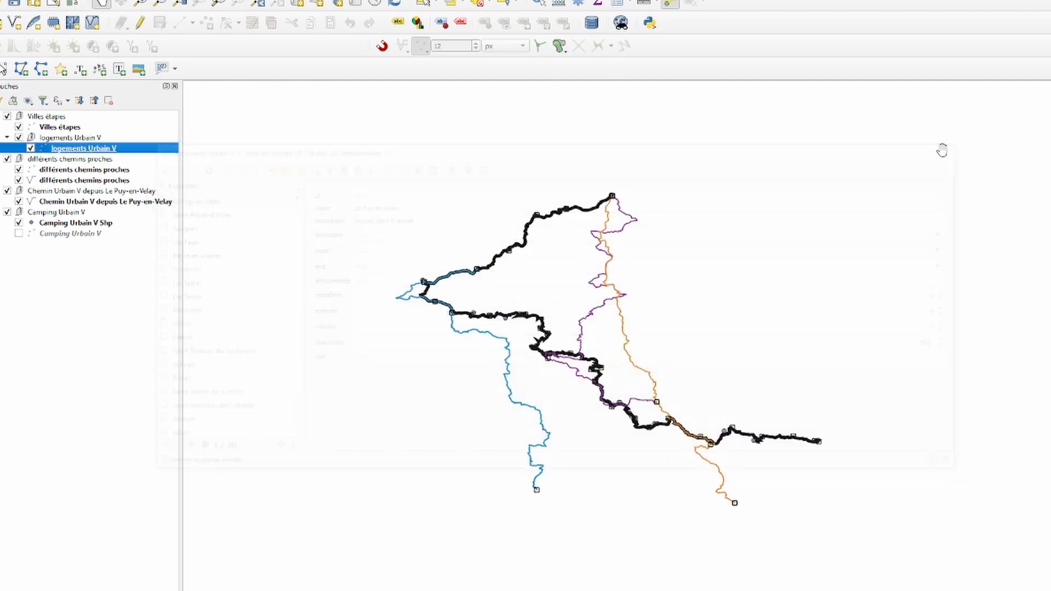
Export the logements Urbain V layer as ESRI Shapefile logements Urbain V Shp.shp in the Shp Urbain V folder, and hide the original KMZ layer
right_click(63, 152)
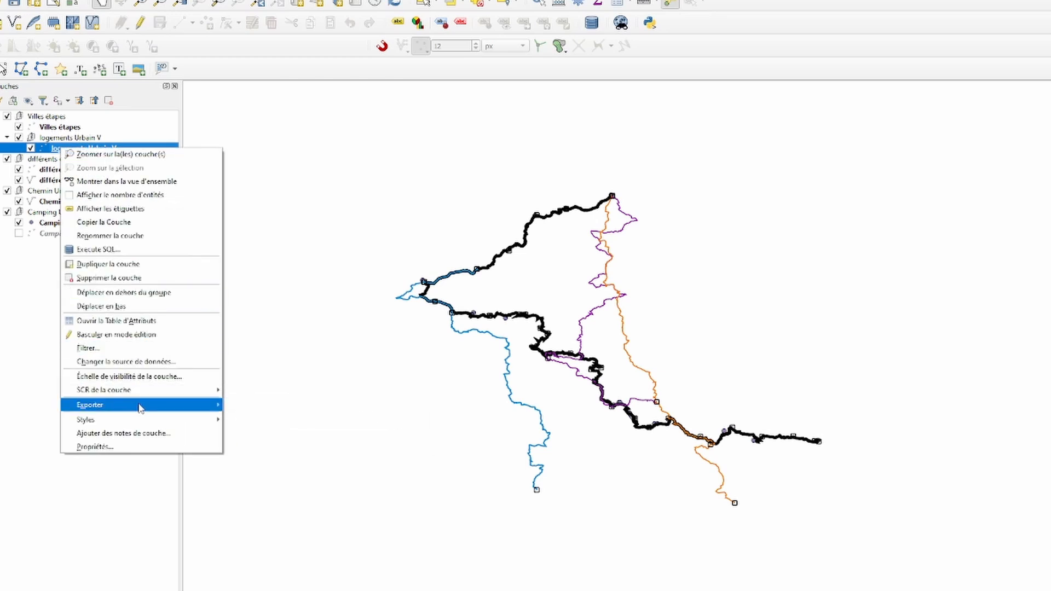
mouse_move(140, 408)
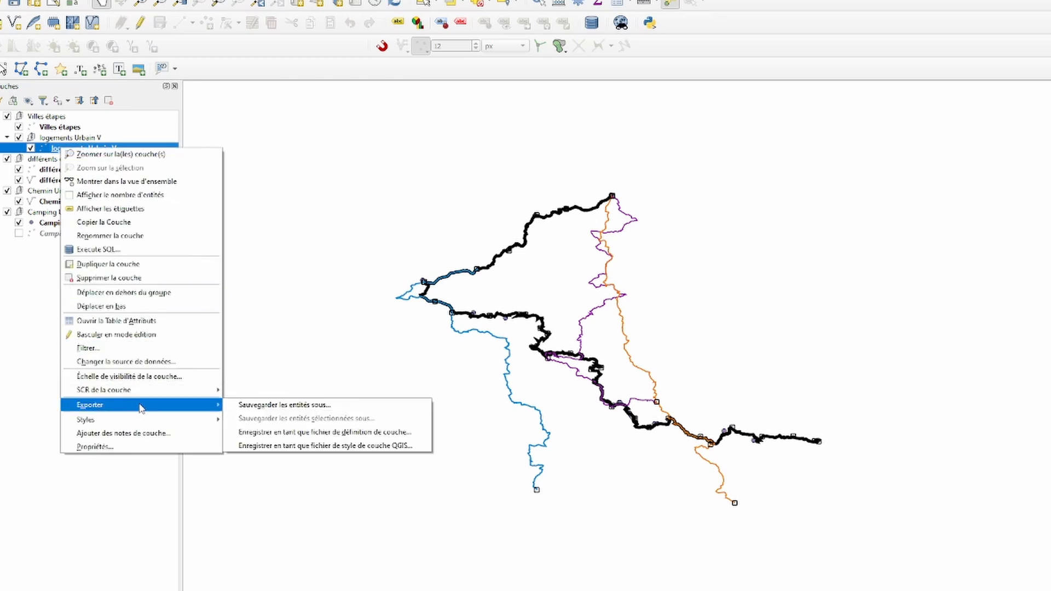
click(257, 408)
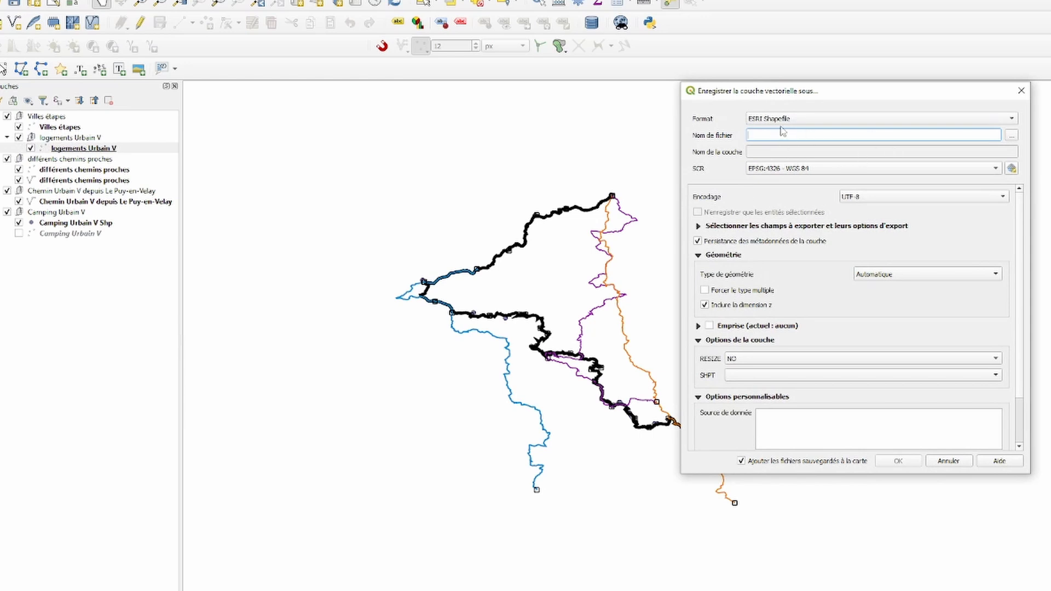
click(1011, 136)
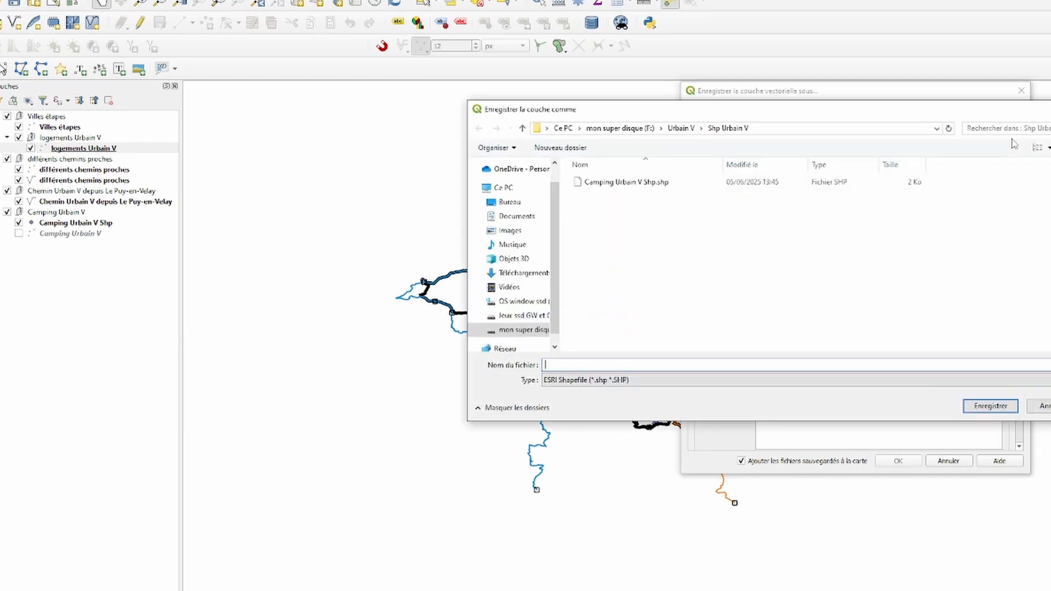
click(690, 130)
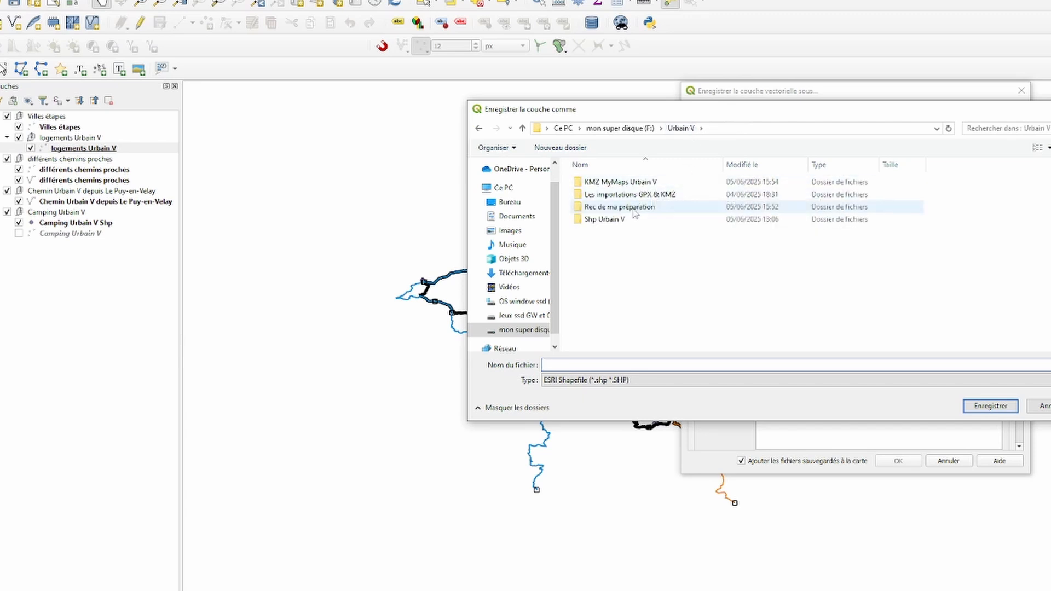
double_click(623, 220)
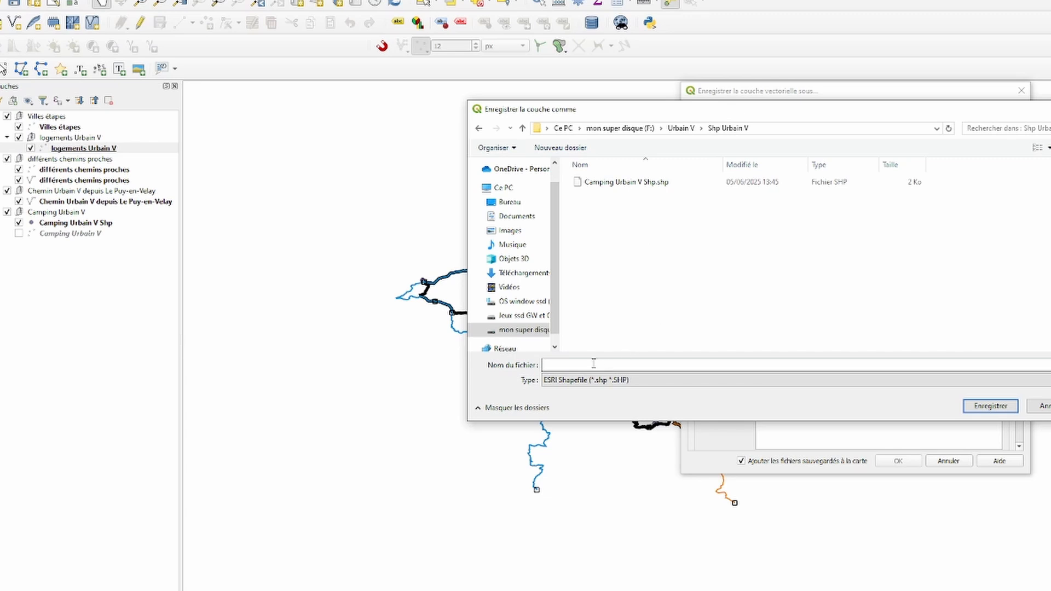
click(618, 363)
click(980, 409)
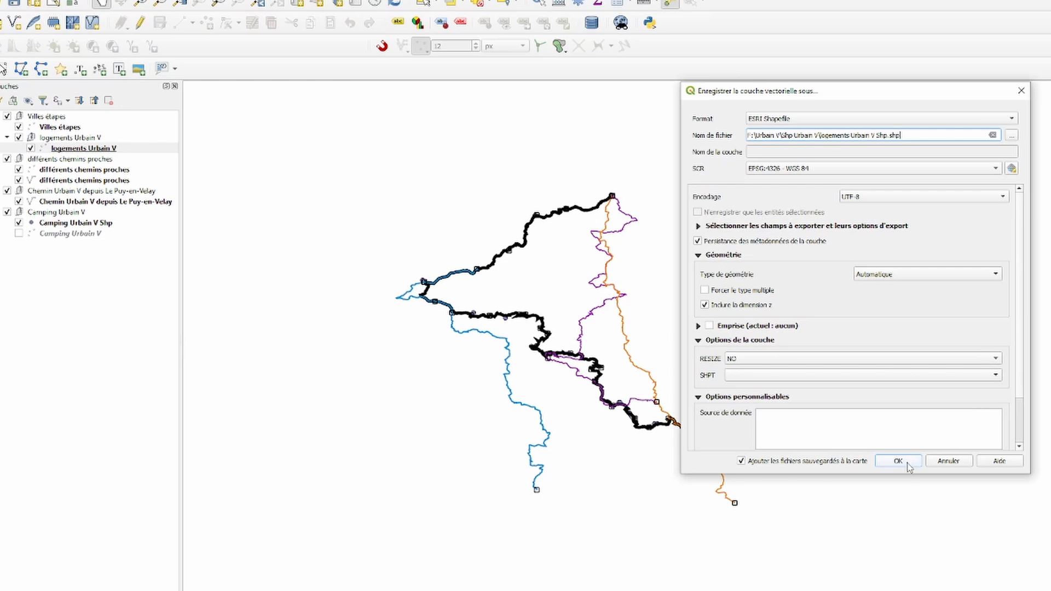
click(898, 461)
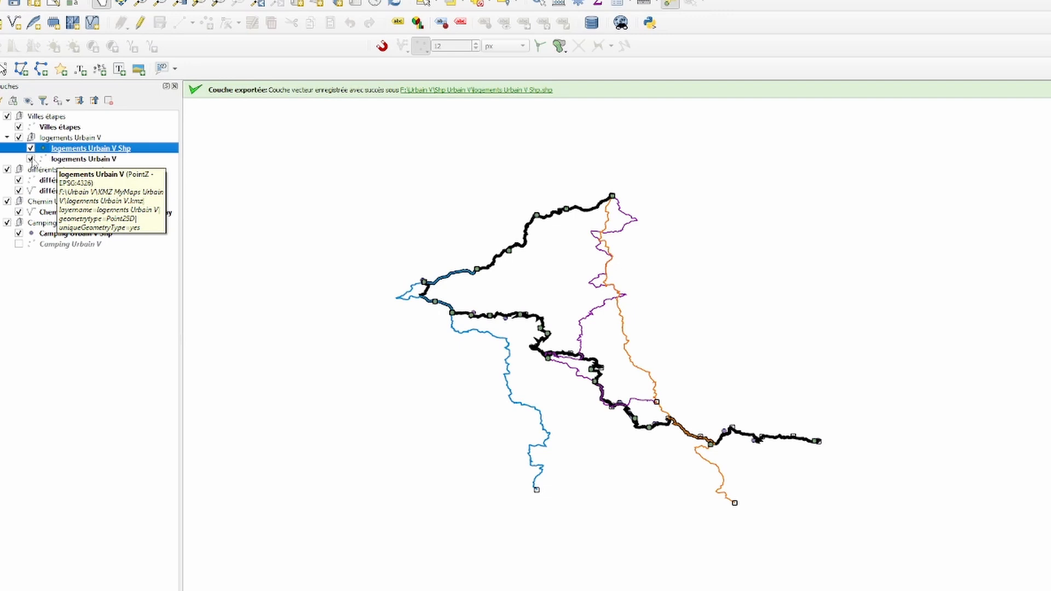
click(31, 159)
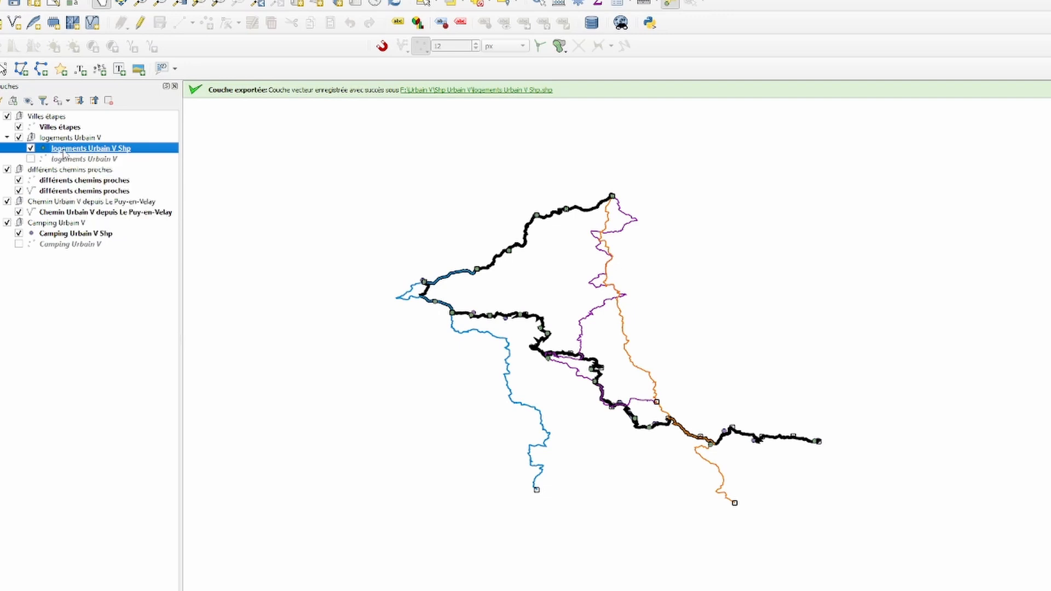
Open the logements Urbain V Shp attribute table in editing mode and check the Le Puy-en-Velay and Saint-Privat-d'Allier entries
click(617, 5)
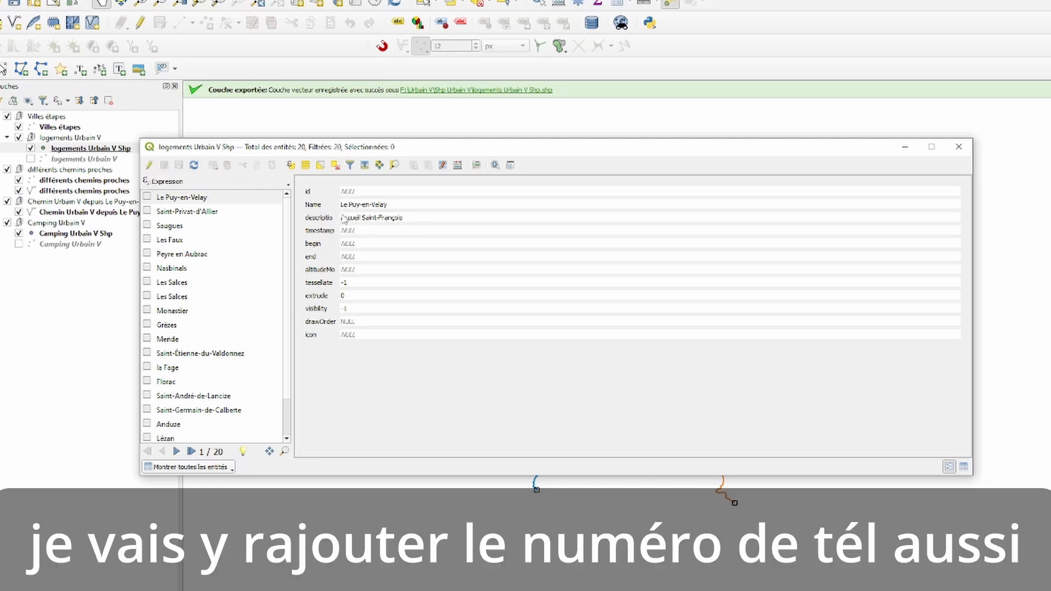
click(148, 197)
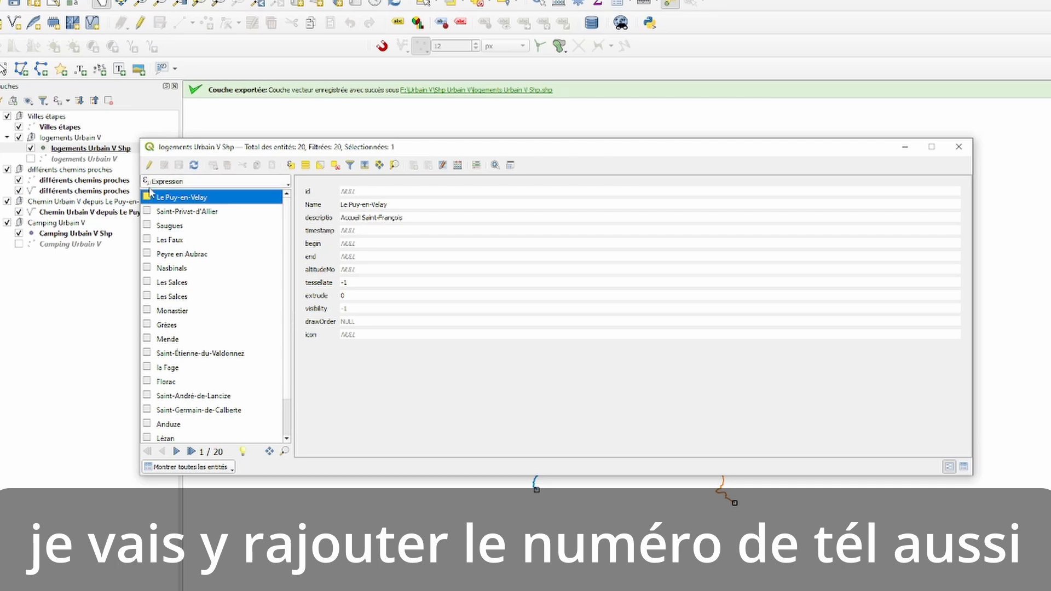
click(149, 165)
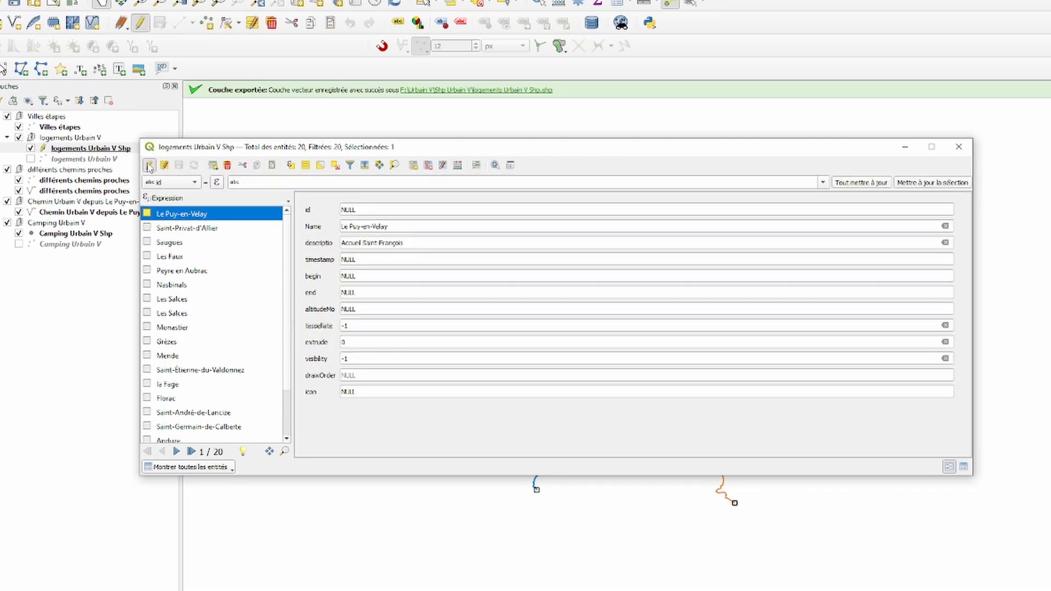
click(148, 229)
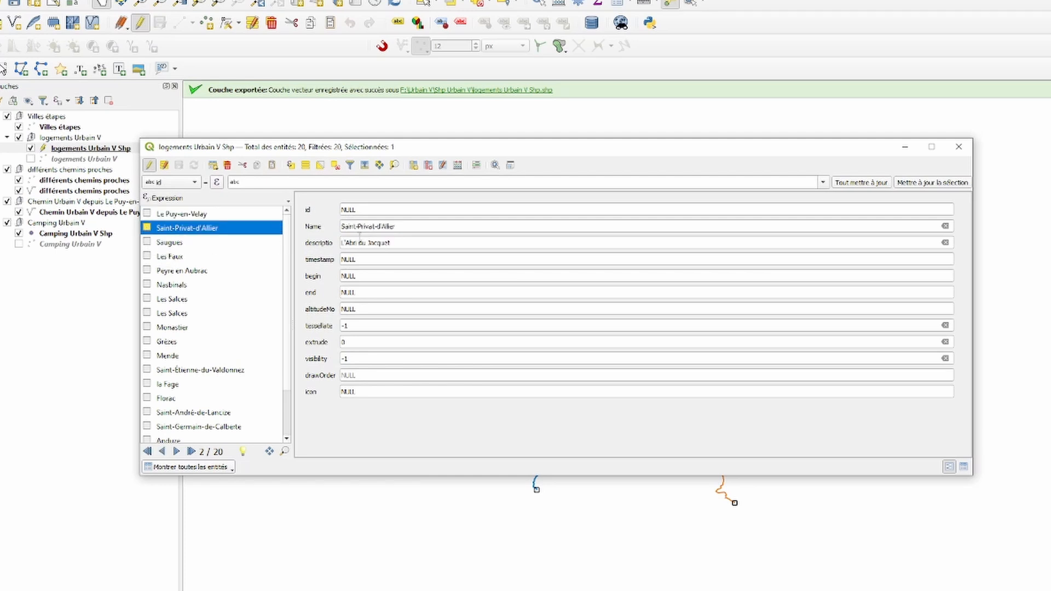
Shorten the Saugues entry's description to La Margeride and save the layer edits
click(148, 243)
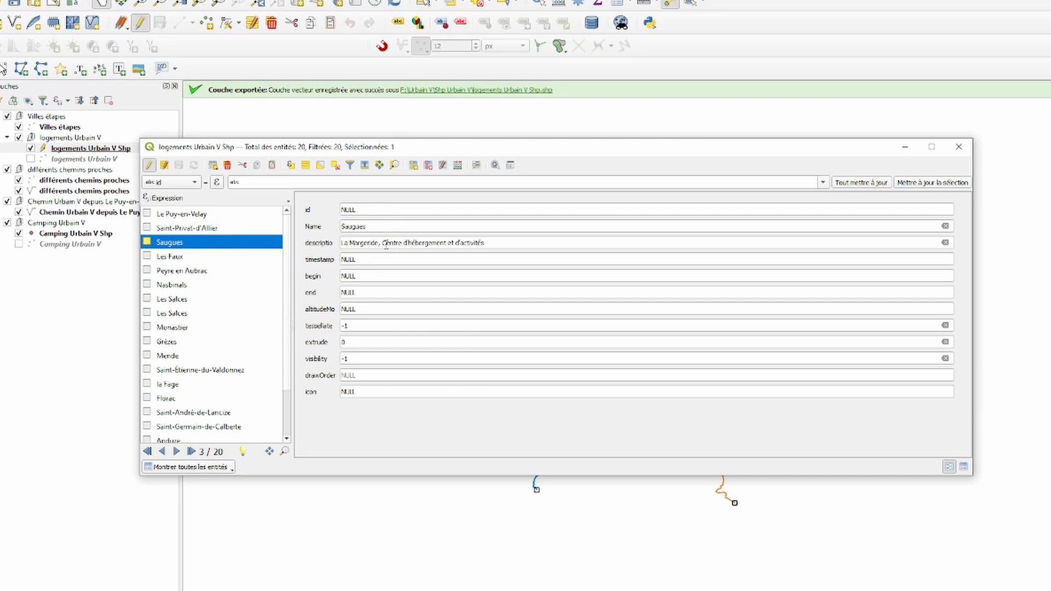
drag(381, 245, 483, 246)
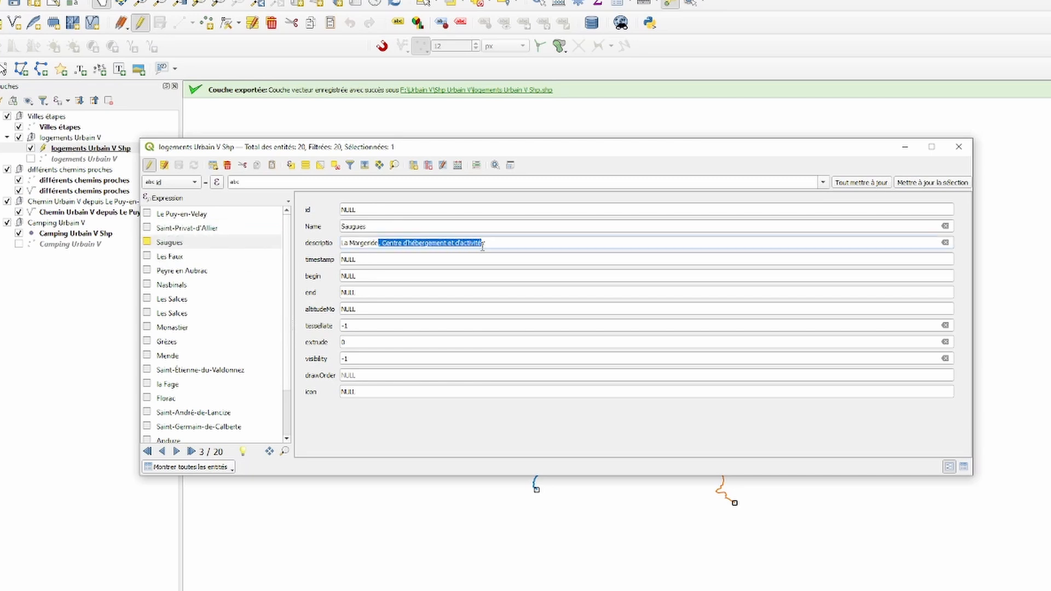
key(Delete)
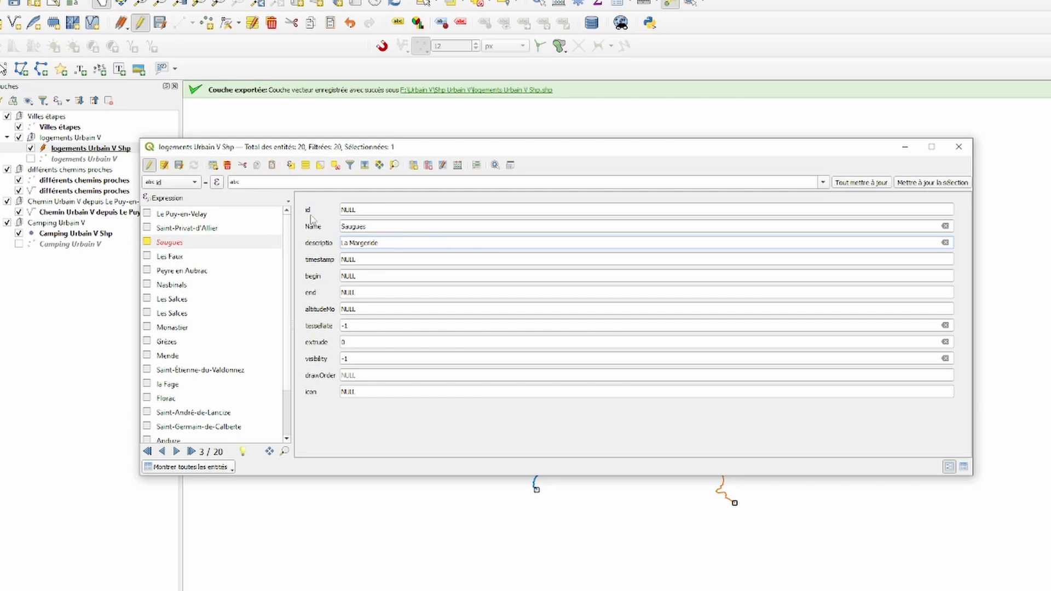
click(179, 165)
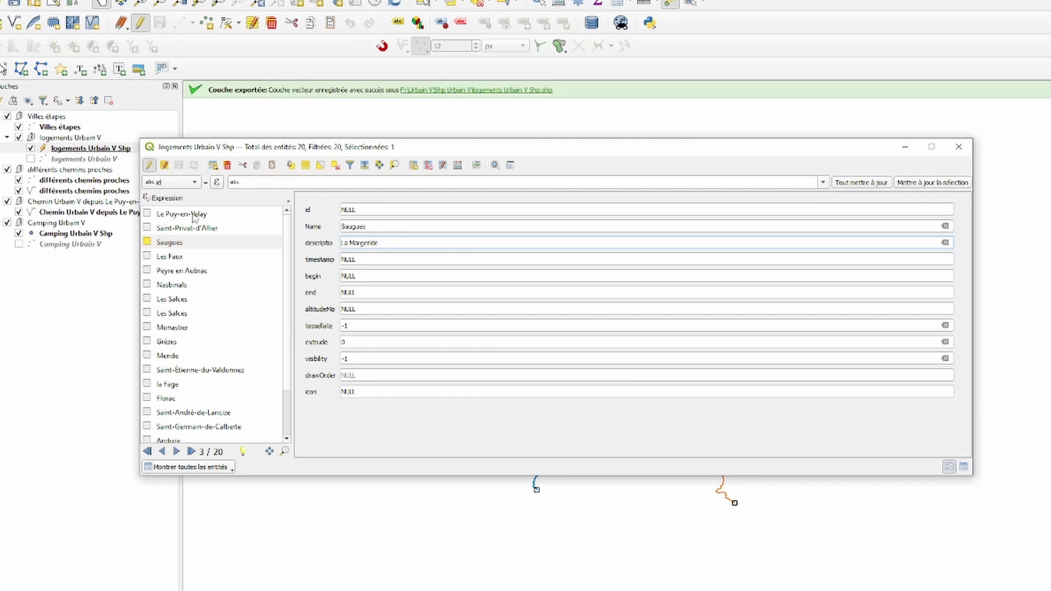
Check the names and descriptions of the remaining lodging entries, from Les Faux to Villeneuve-lès-Avignon
click(148, 259)
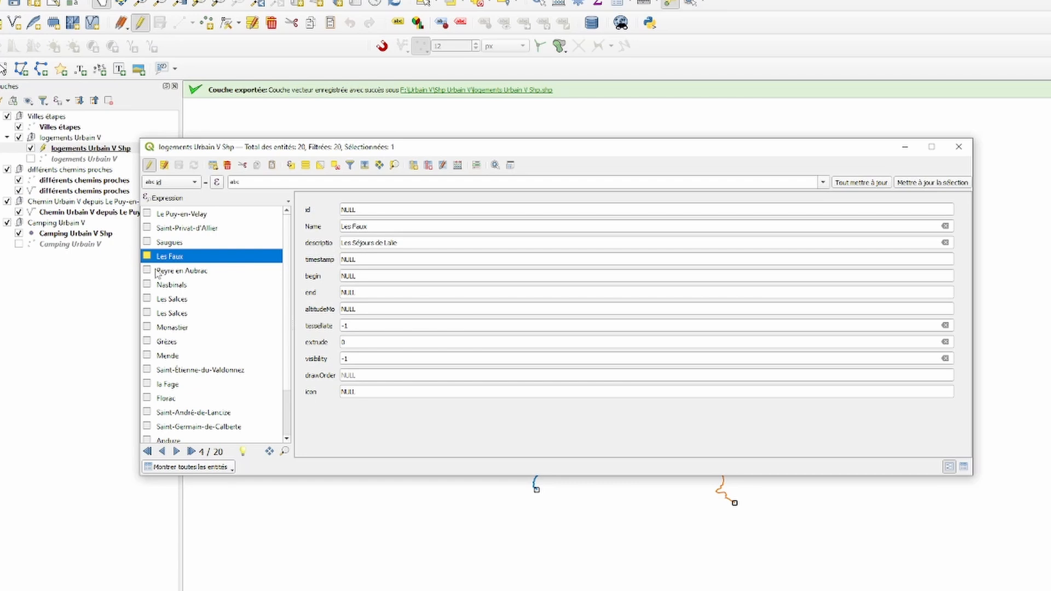
click(149, 272)
scroll(150, 384, down, 2)
click(151, 428)
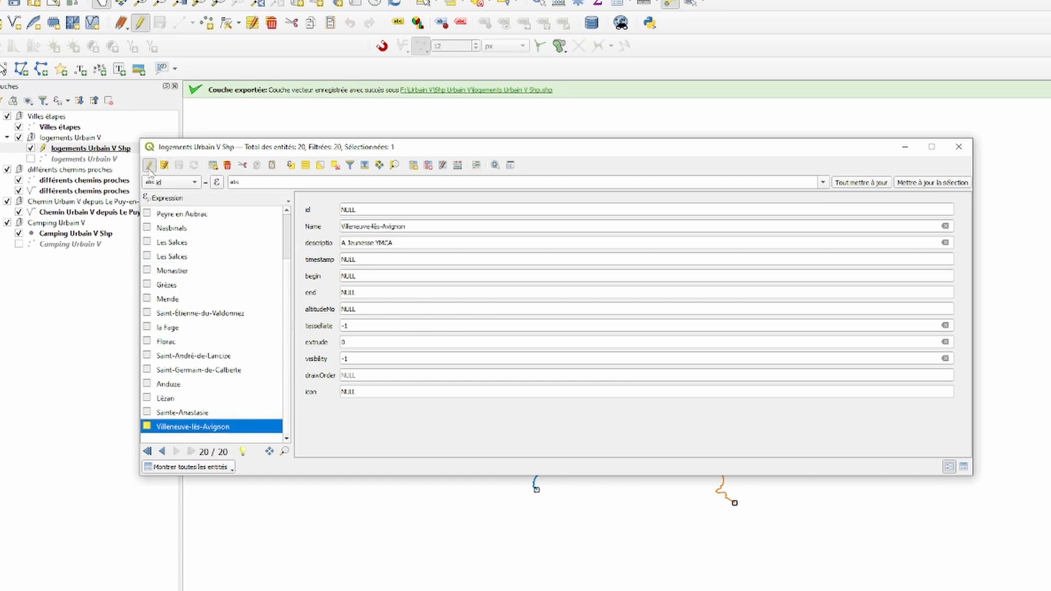
End editing of the logements Urbain V Shp layer, deselect all its features and close the attribute table
click(149, 167)
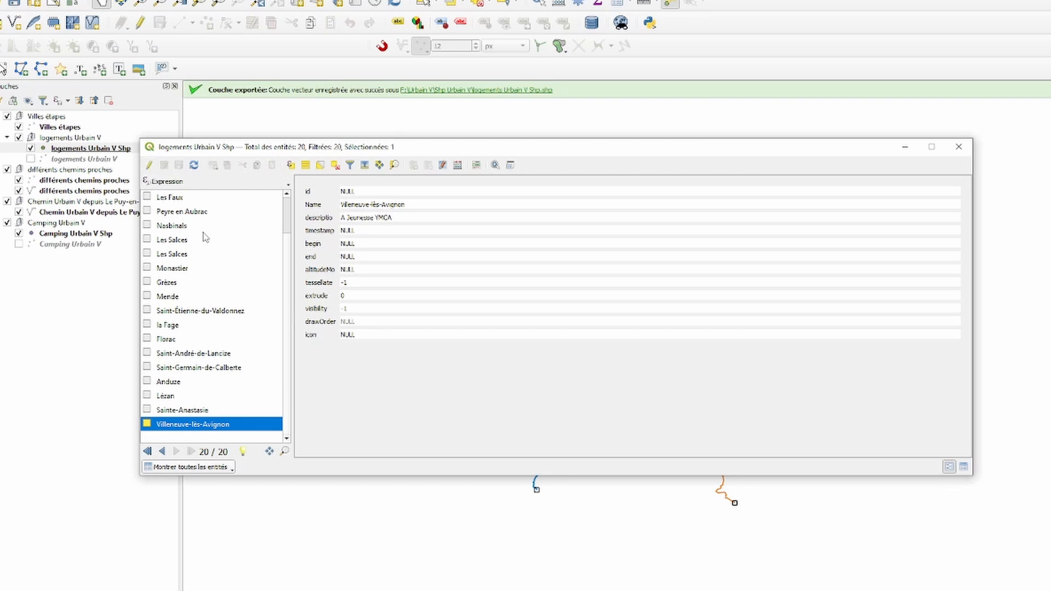
click(335, 166)
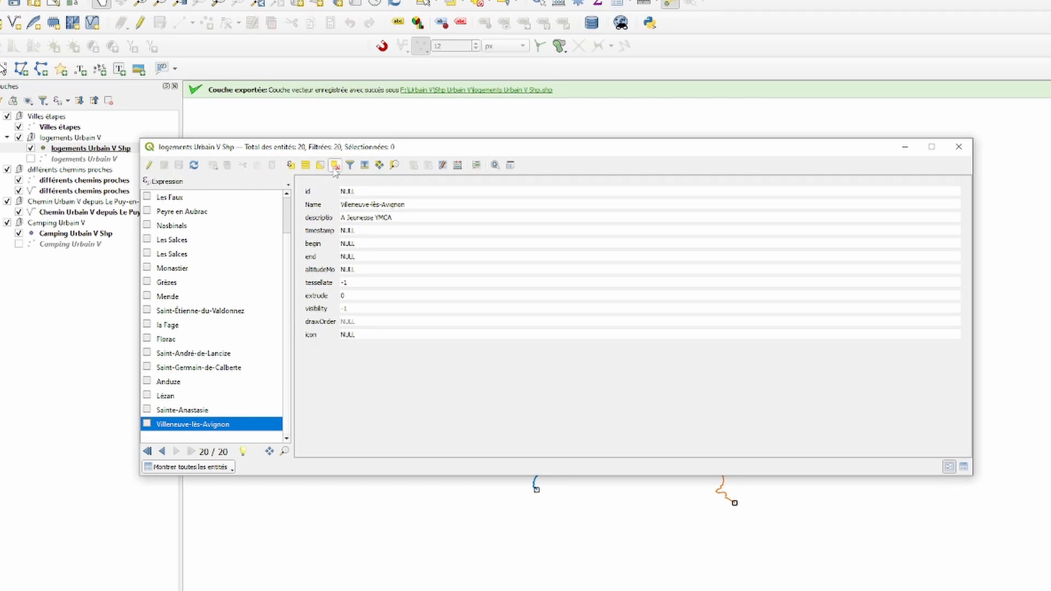
click(150, 165)
click(149, 166)
click(959, 147)
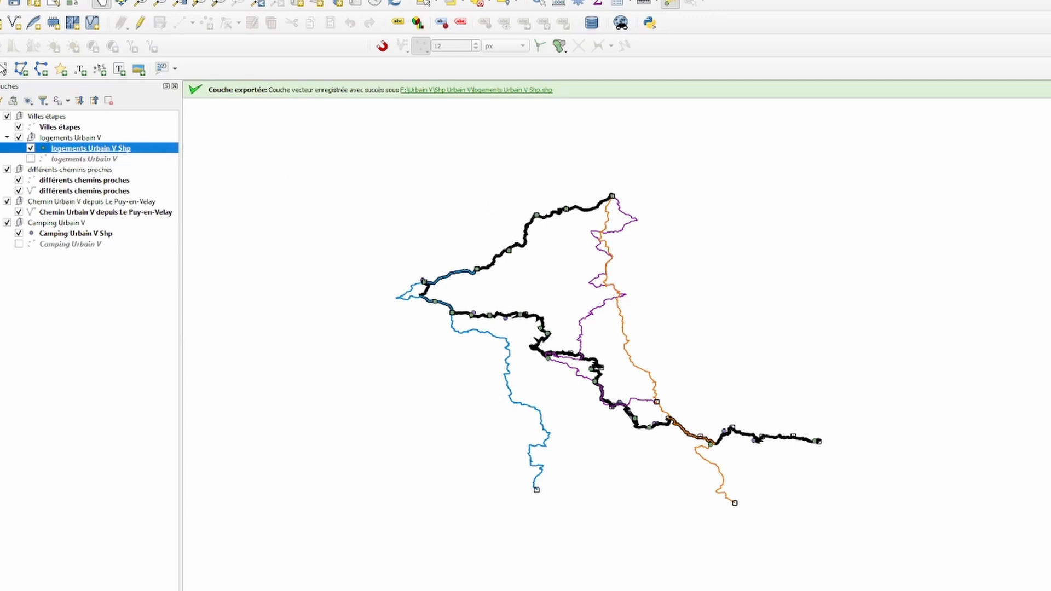
click(0, 0)
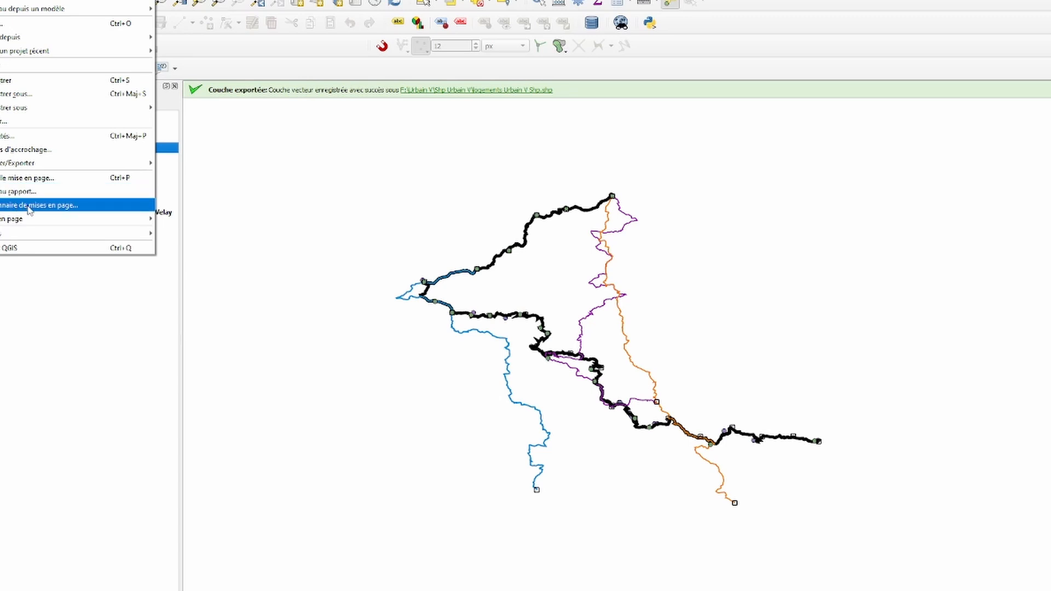
click(240, 316)
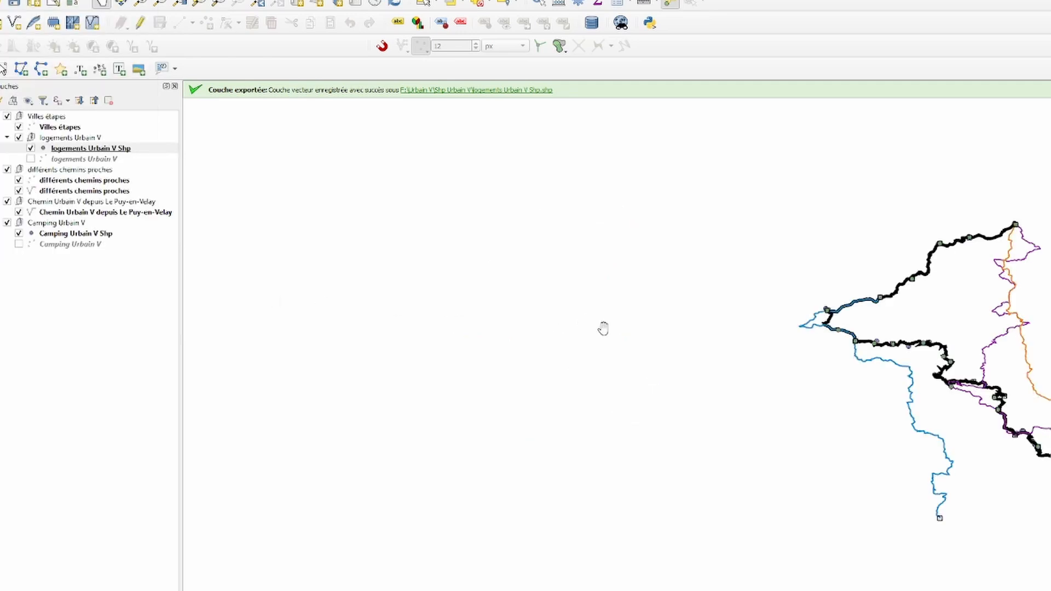
drag(602, 328, 322, 335)
drag(457, 337, 375, 318)
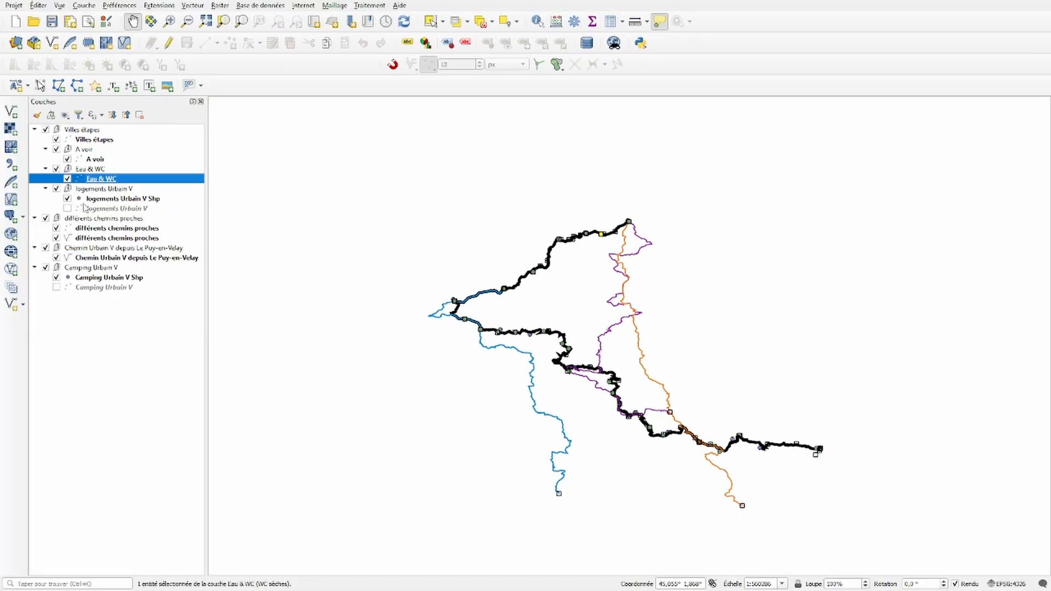
Switch the Villes étapes layer's symbology from embedded symbols to Symbole Unique
click(81, 141)
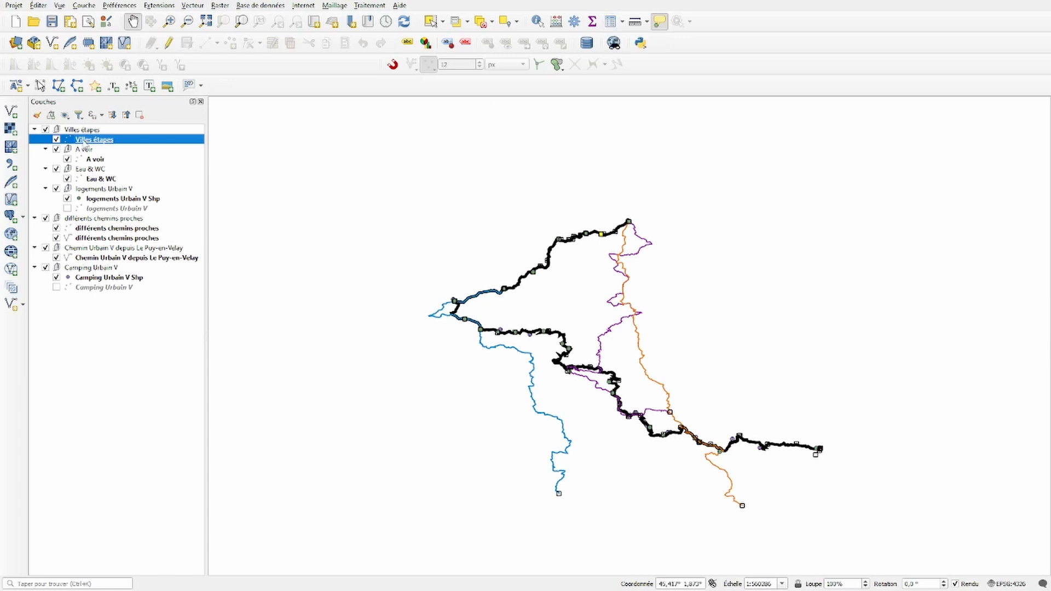
double_click(85, 140)
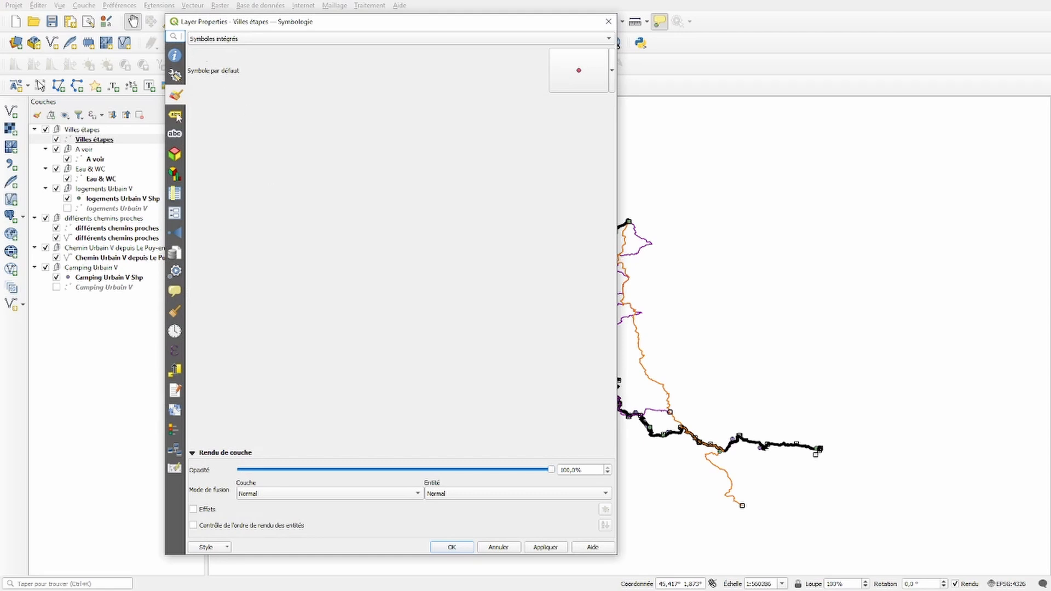
click(225, 39)
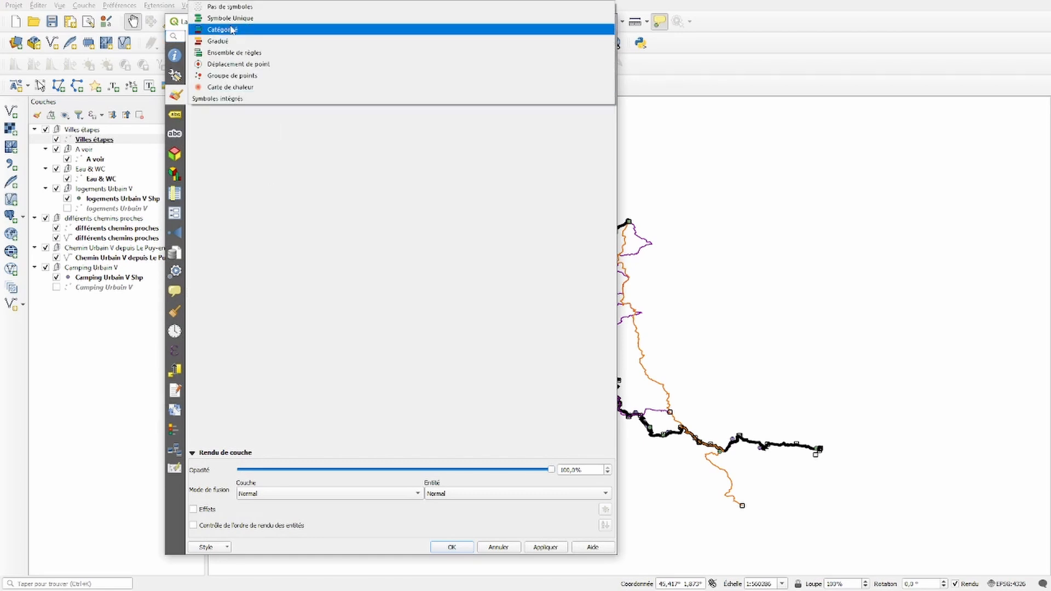
click(233, 18)
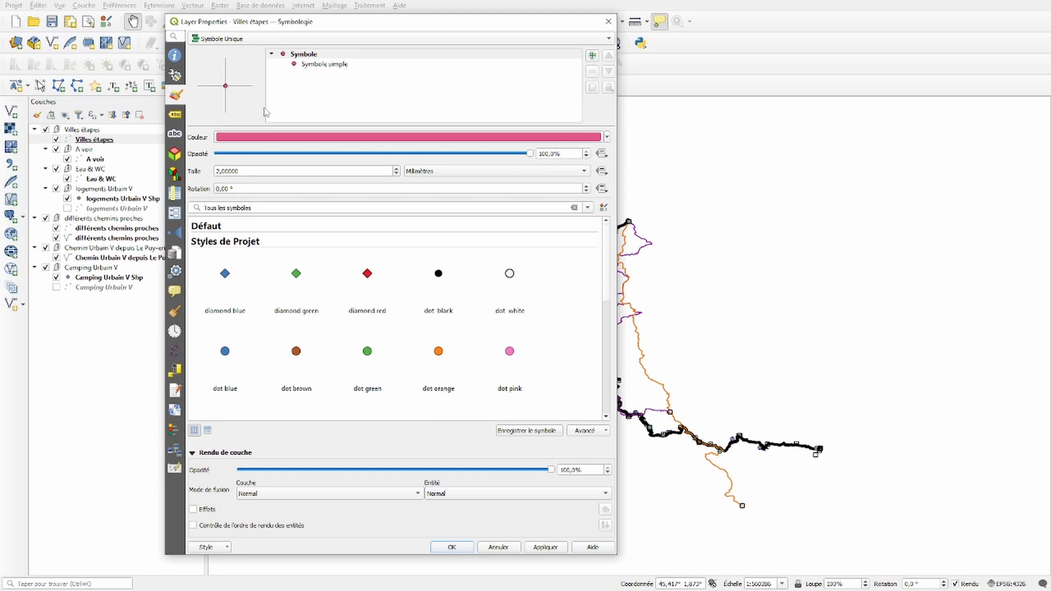
Set the fill colour of the Villes étapes simple marker to red and apply the style to the layer
click(311, 65)
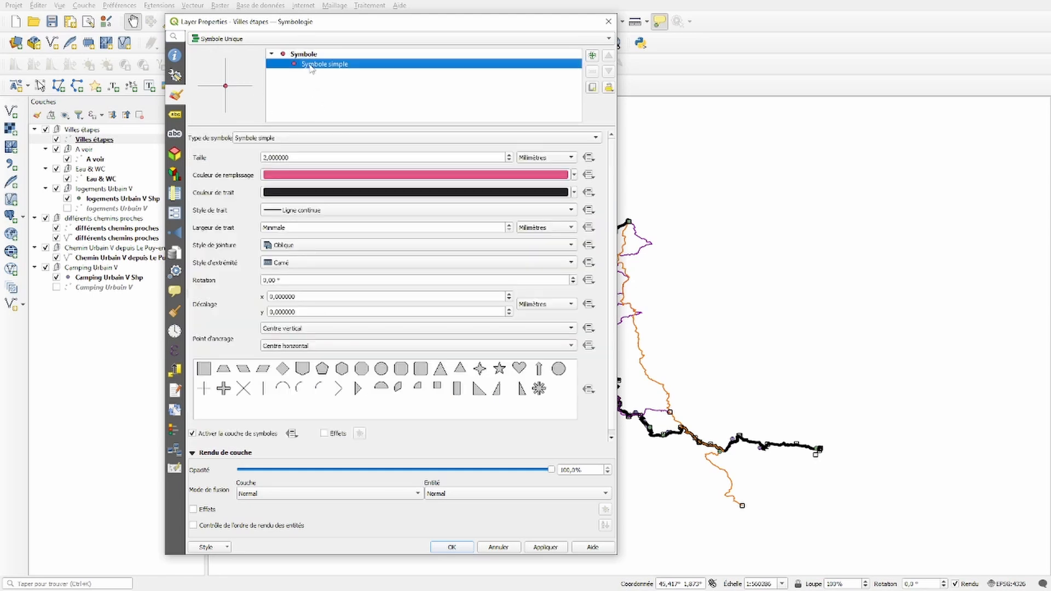
click(305, 175)
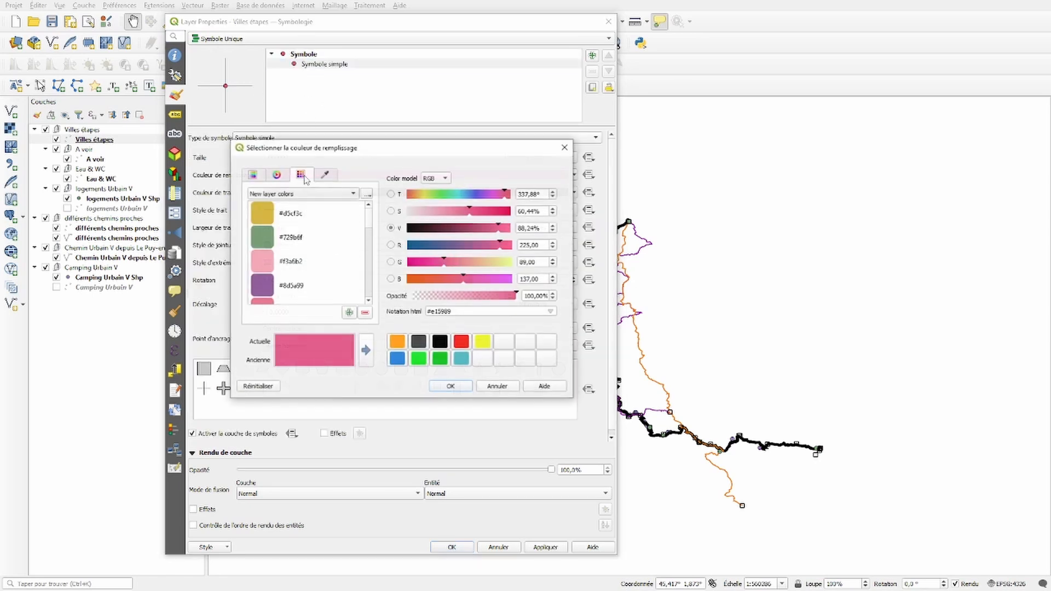
click(461, 342)
click(452, 389)
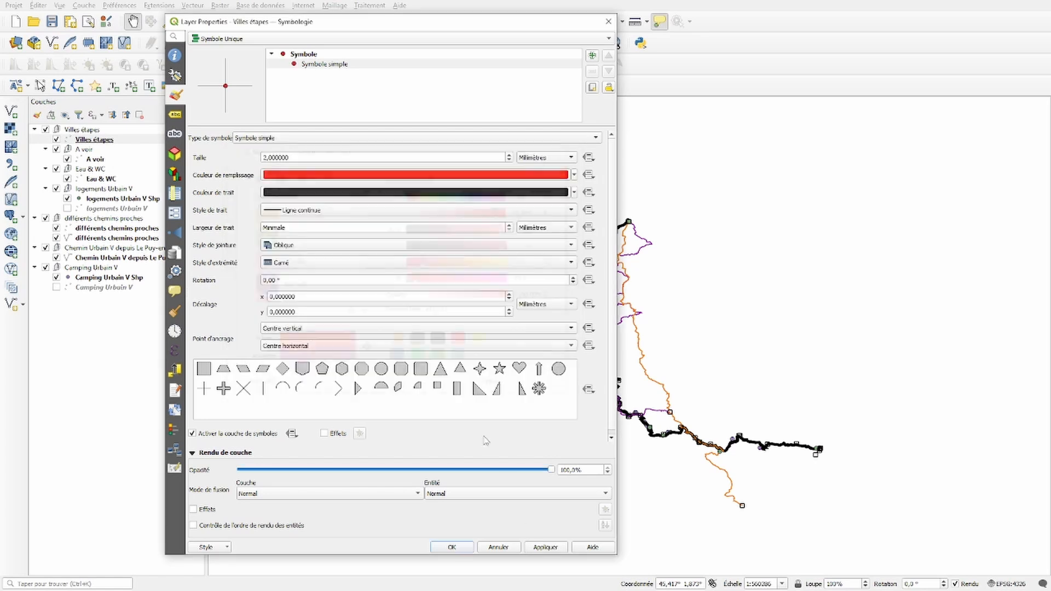
click(545, 547)
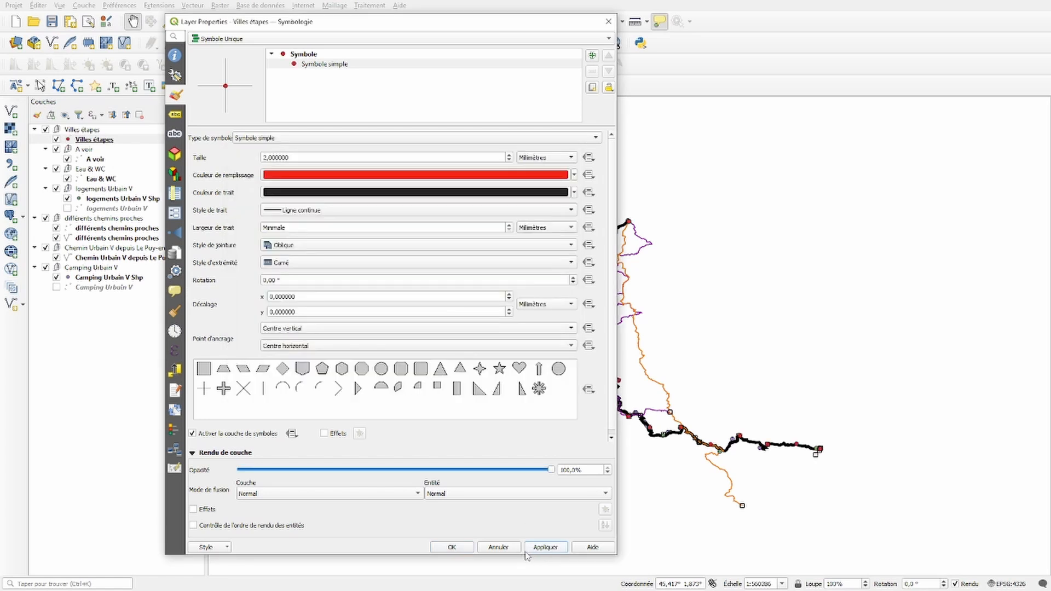
click(452, 548)
scroll(492, 294, up, 1)
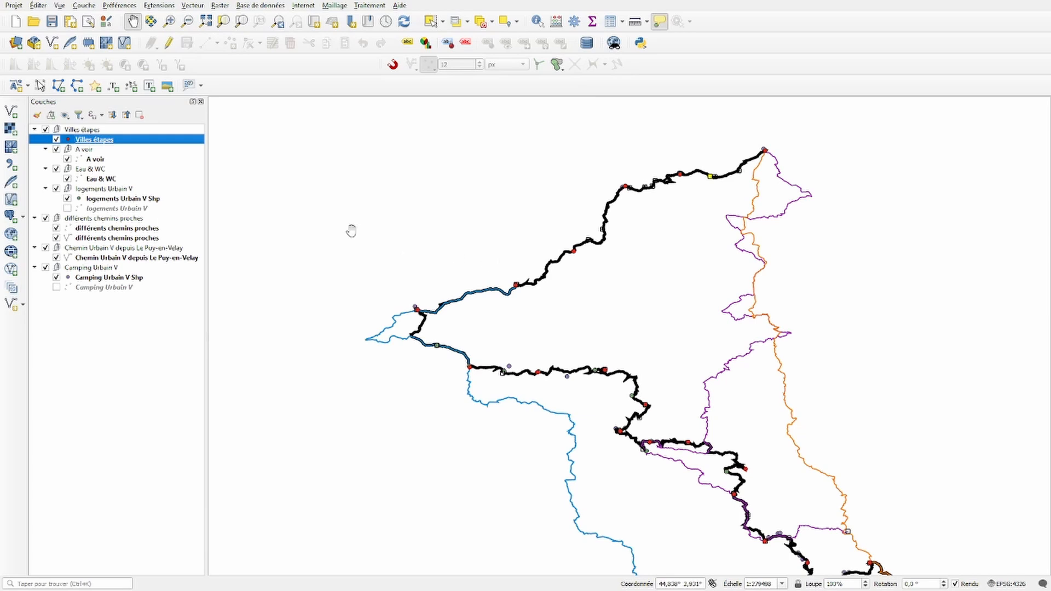
Label the Villes étapes layer with Étiquettes simples using the Name field as the value
double_click(81, 140)
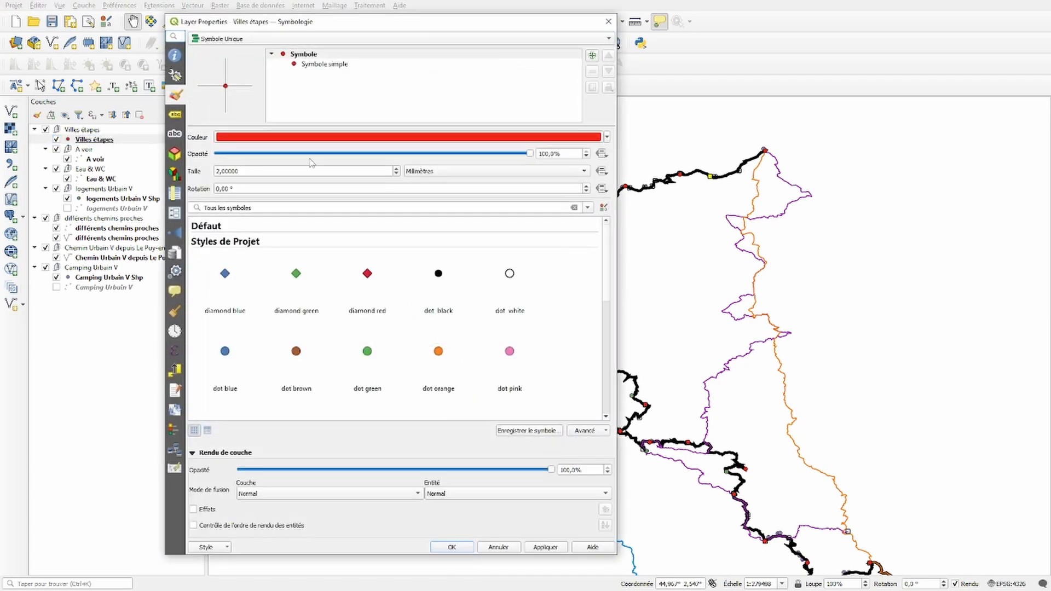
click(176, 114)
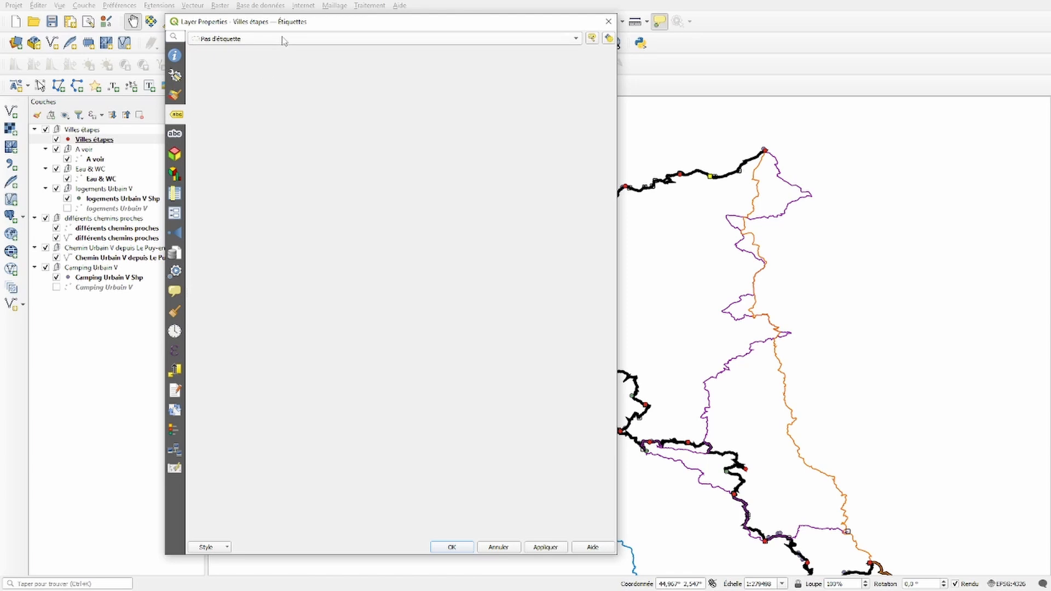
click(284, 40)
click(247, 49)
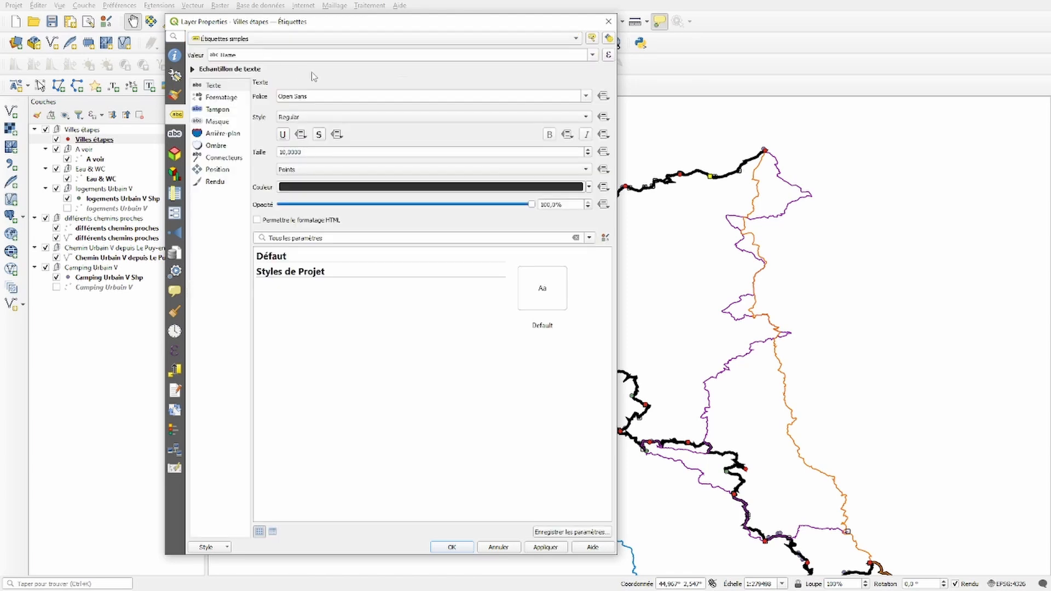
click(592, 56)
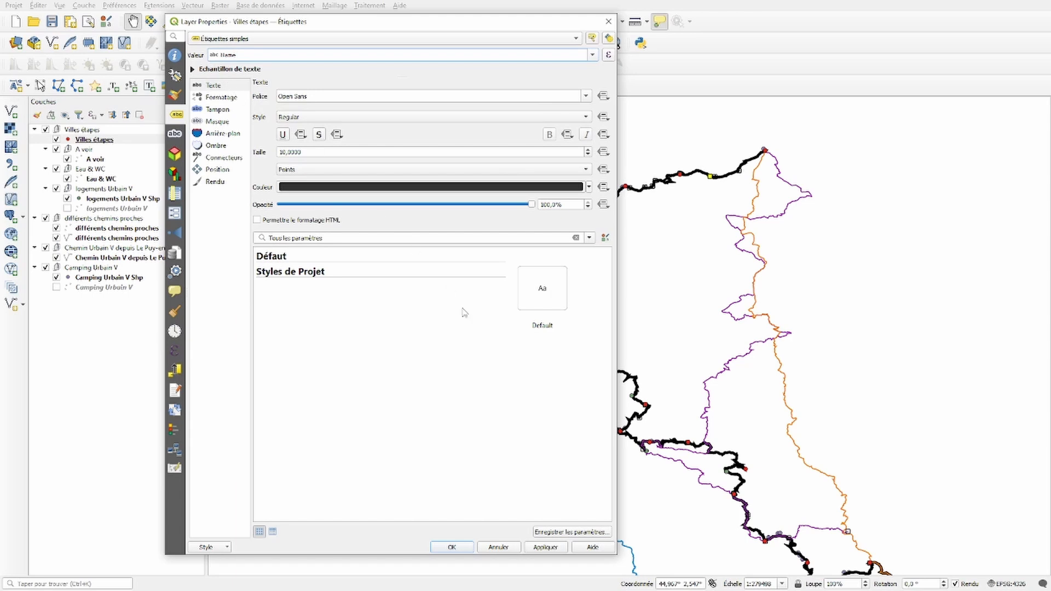
click(544, 548)
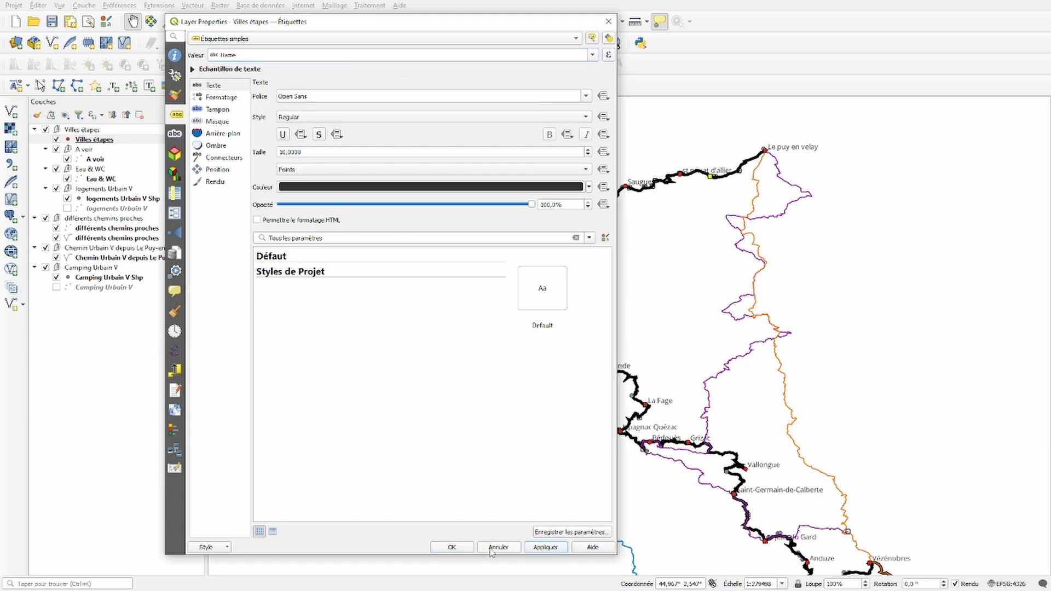
click(450, 548)
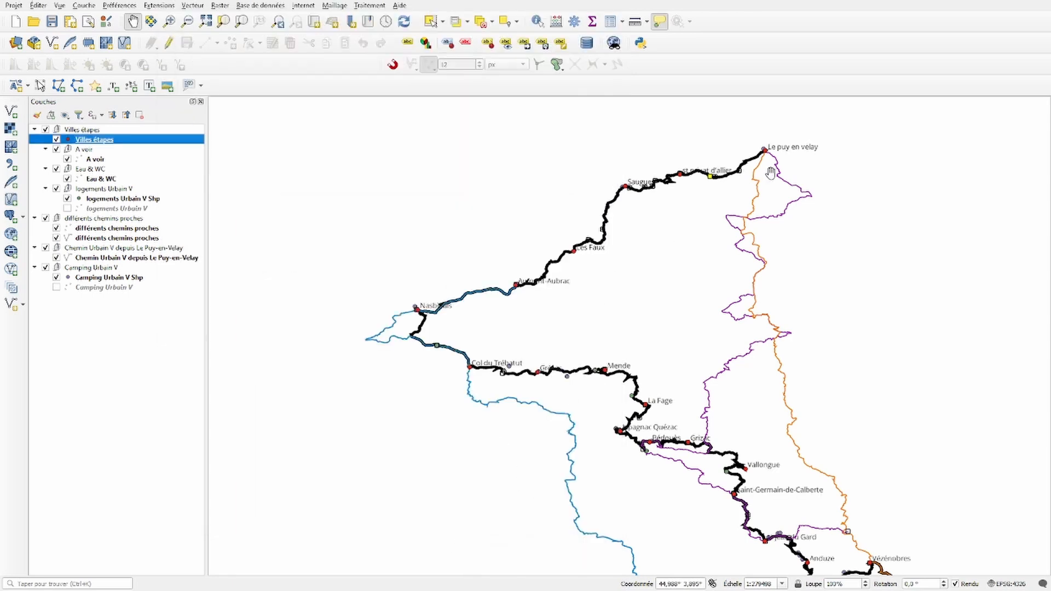
Narrow the layer list and examine the stage town labels along the whole route from Le Puy-en-Velay to Avignon
scroll(773, 171, up, 1)
scroll(661, 215, down, 1)
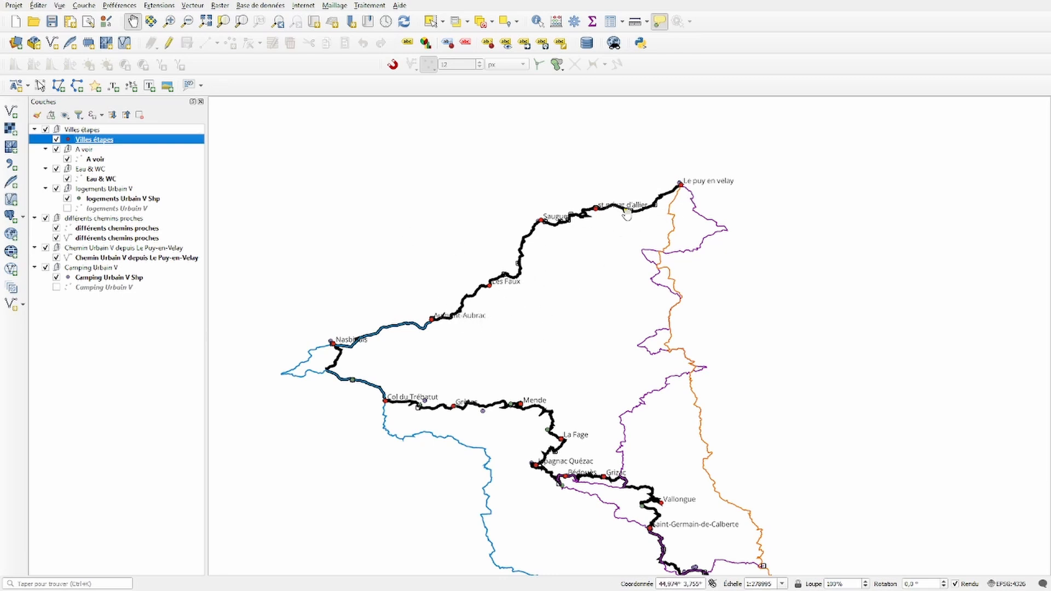
drag(627, 219, 548, 111)
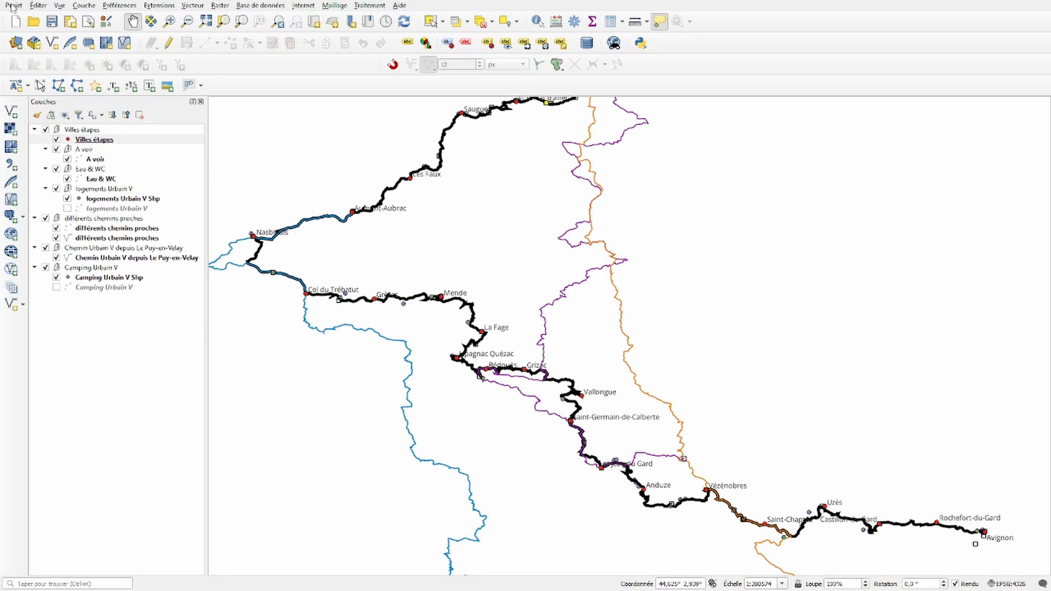
scroll(394, 205, down, 1)
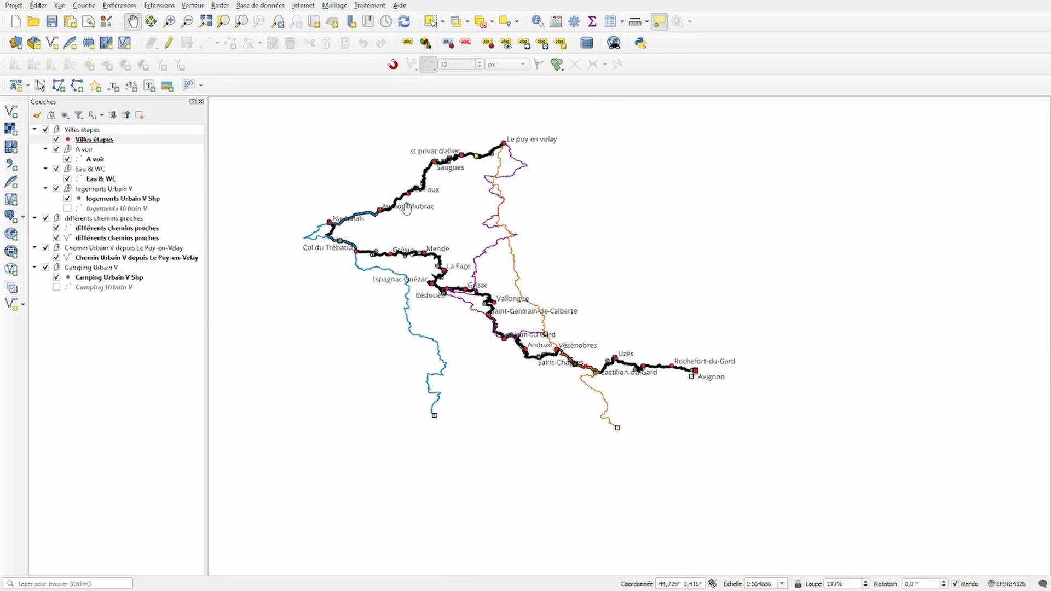
drag(207, 272, 141, 272)
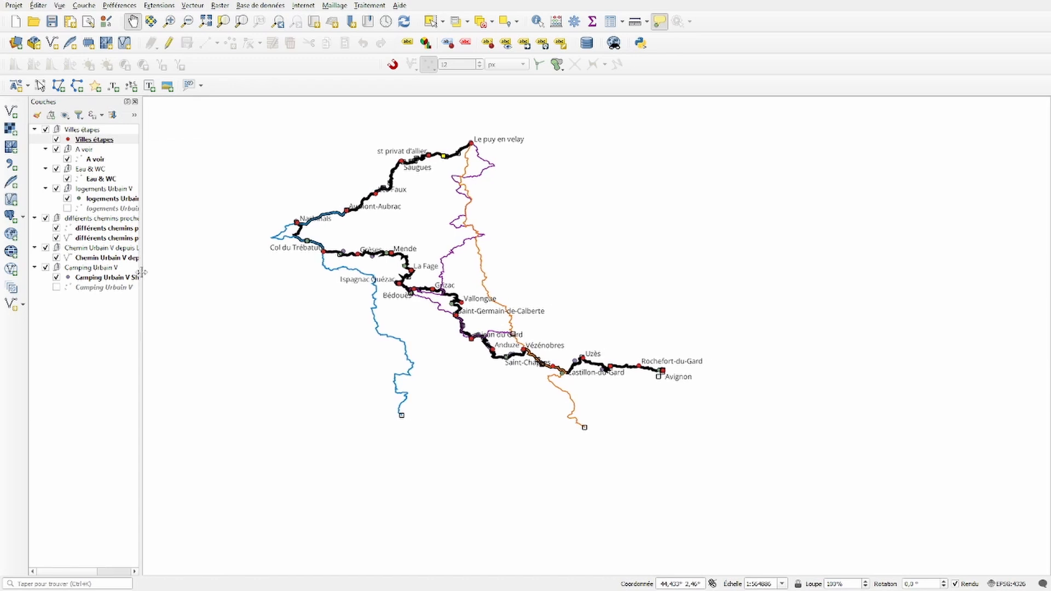
drag(398, 228, 455, 301)
scroll(455, 301, up, 1)
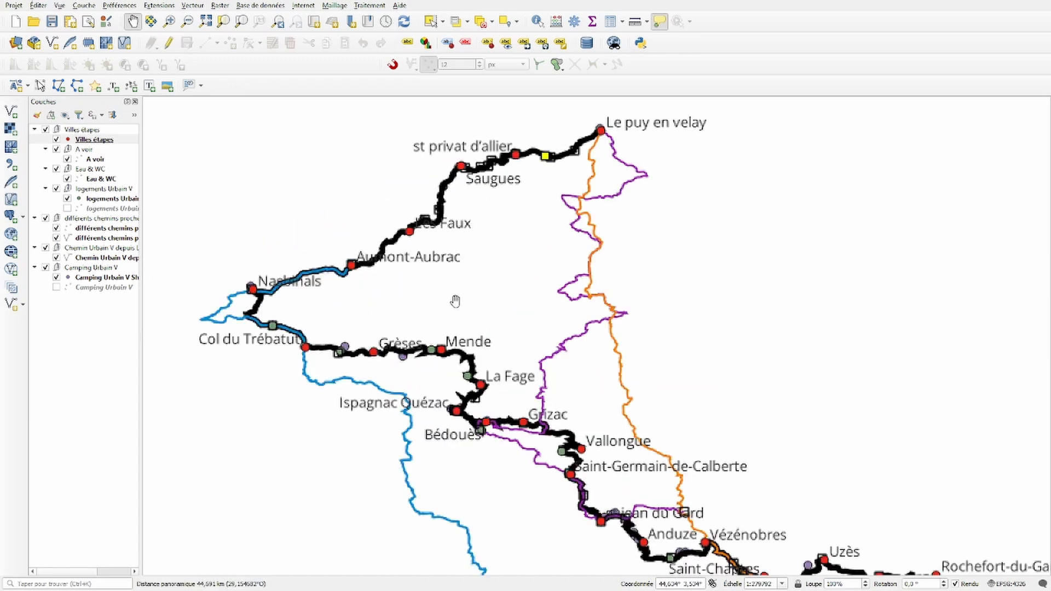
scroll(455, 301, down, 1)
drag(542, 297, 537, 278)
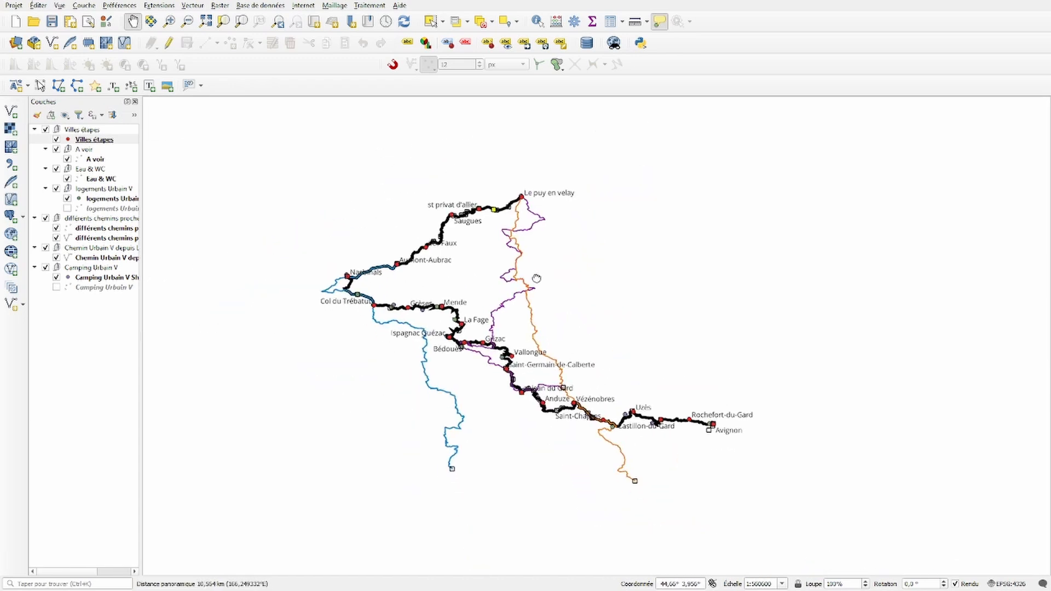
scroll(533, 275, up, 1)
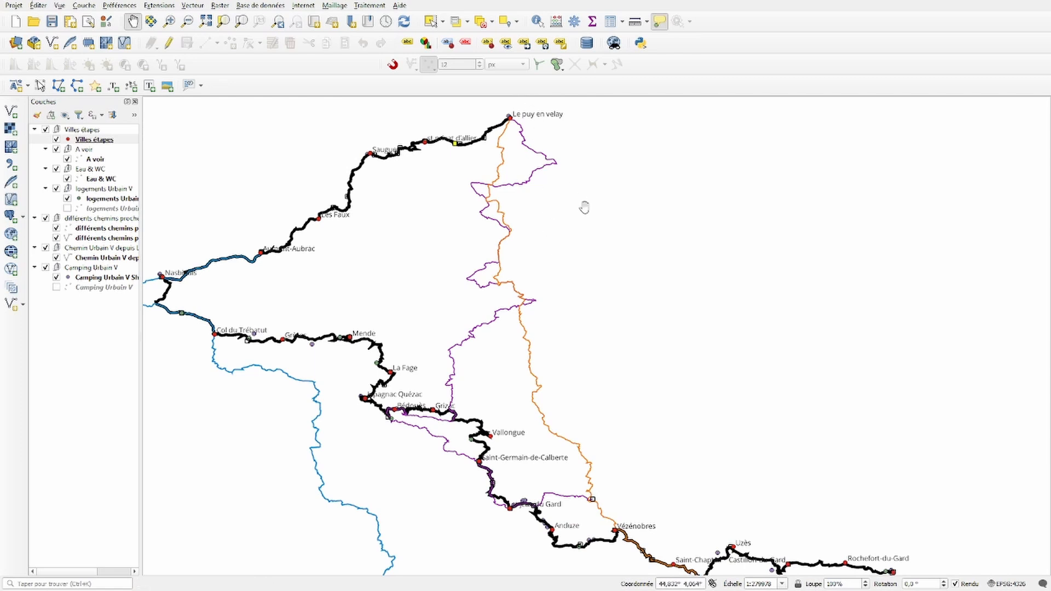
drag(586, 208, 627, 219)
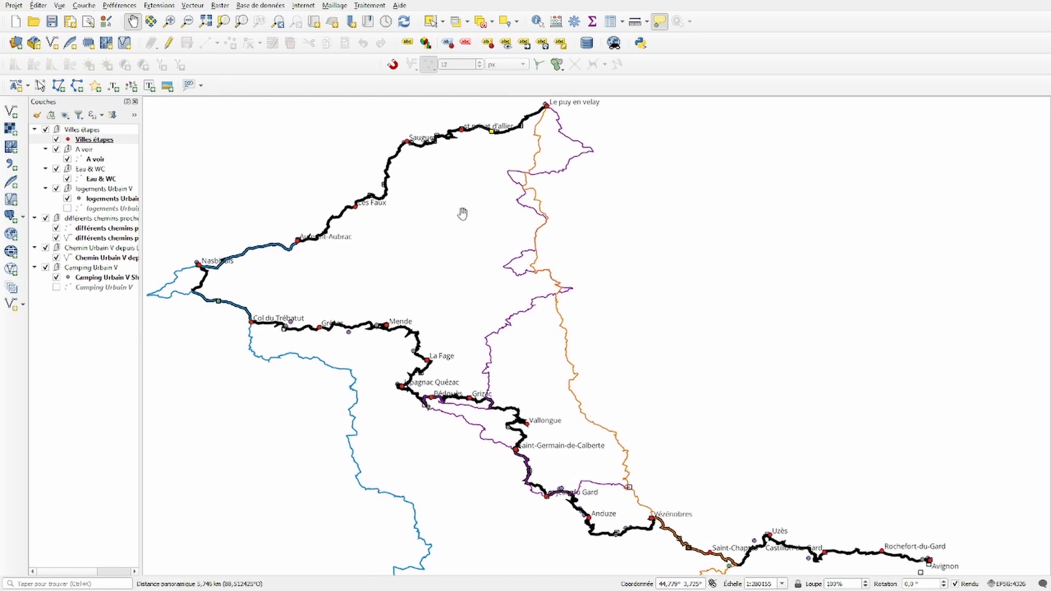
Create an empty print layout titled Atlas Urbain V and add a map covering the whole page
click(15, 6)
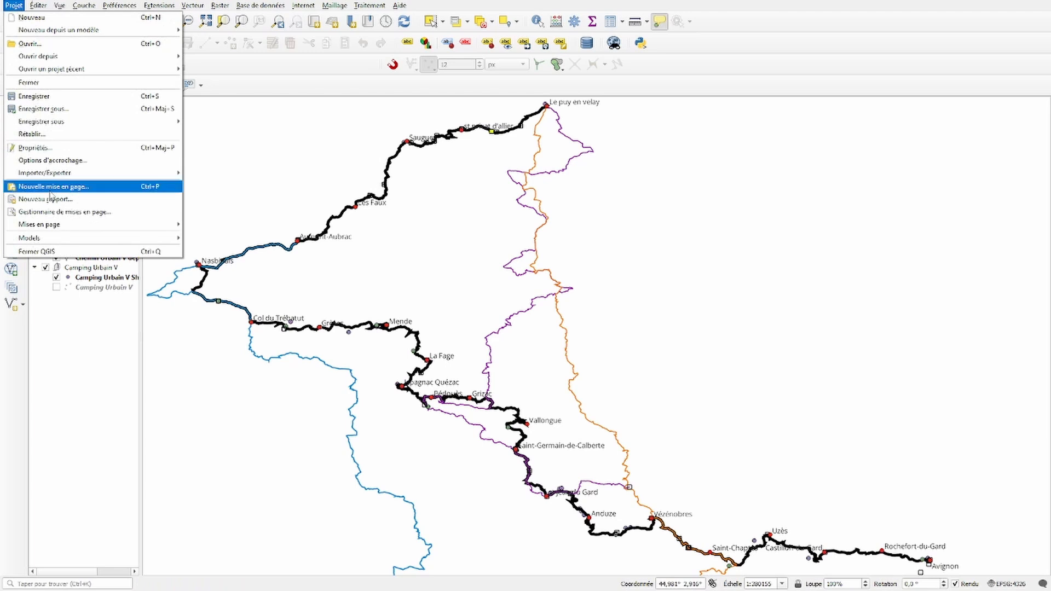
click(130, 219)
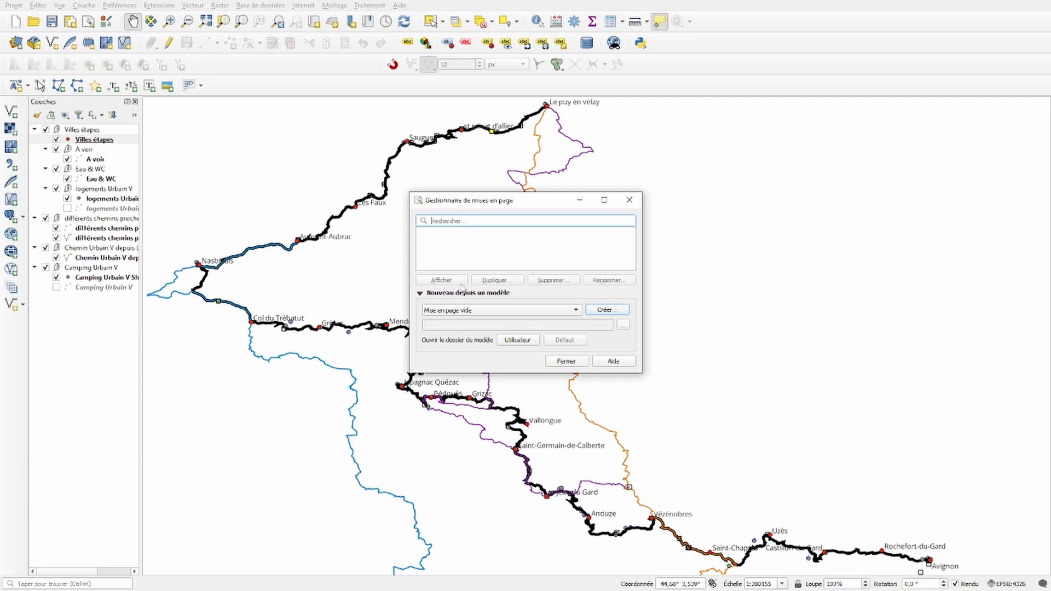
click(603, 312)
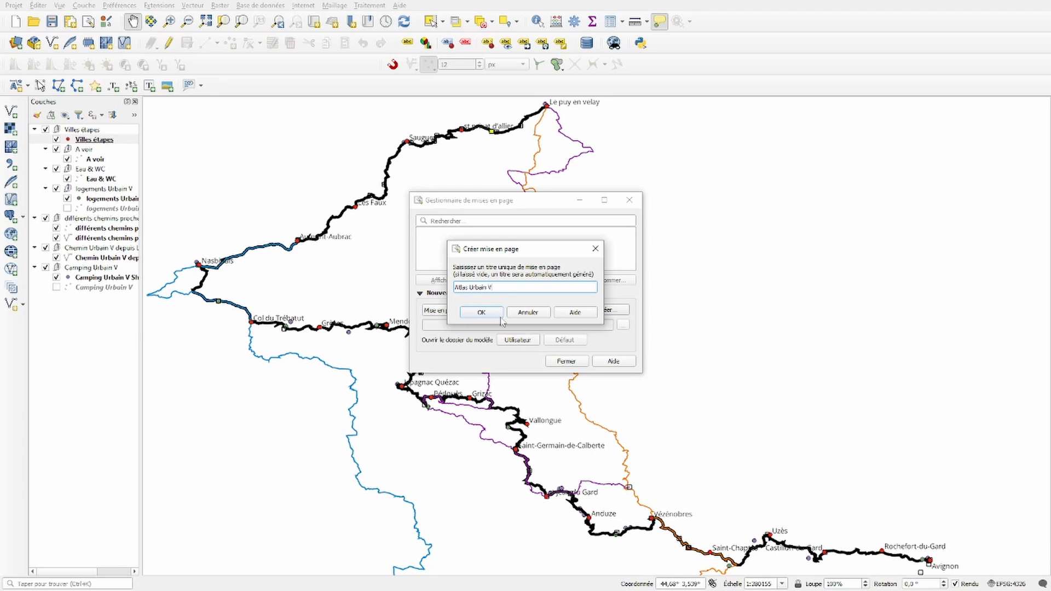
click(484, 314)
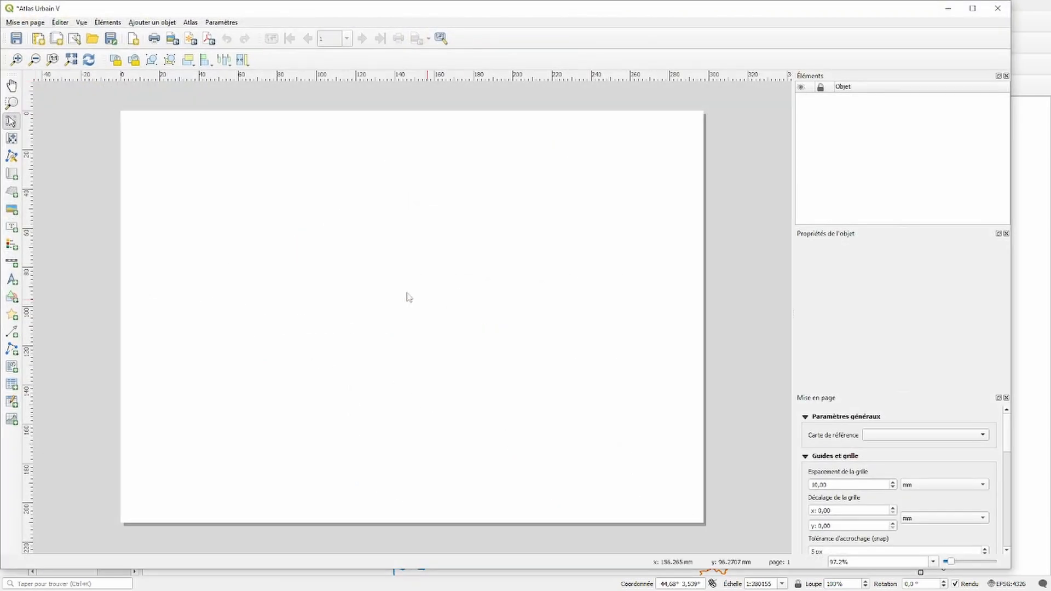
click(12, 179)
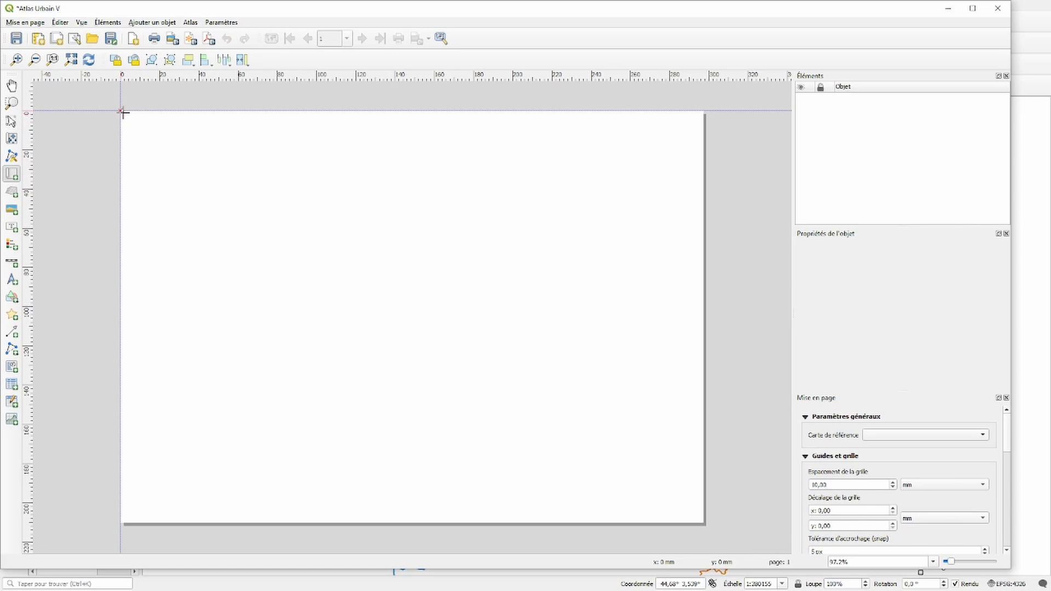
drag(123, 114, 703, 522)
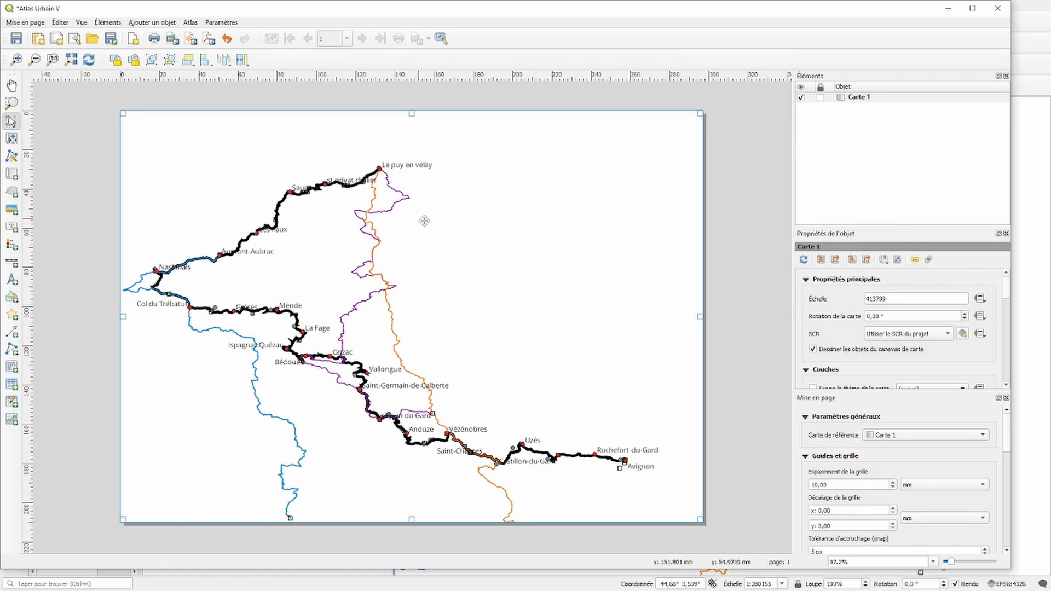
Add an attribute table to the layout, list the Villes étapes layer in it, and shift it left over the map
click(750, 287)
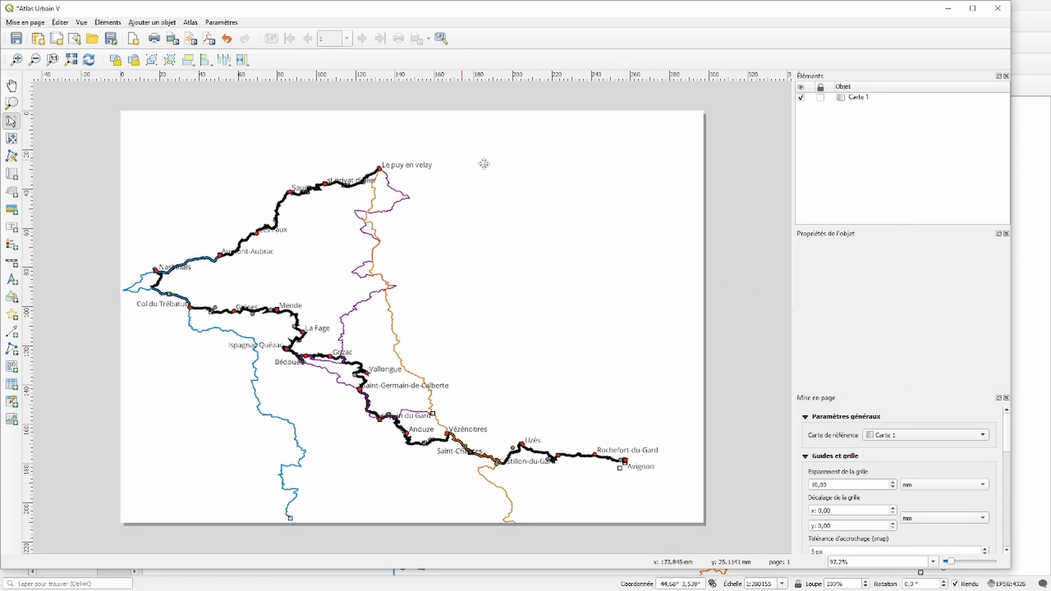
click(13, 387)
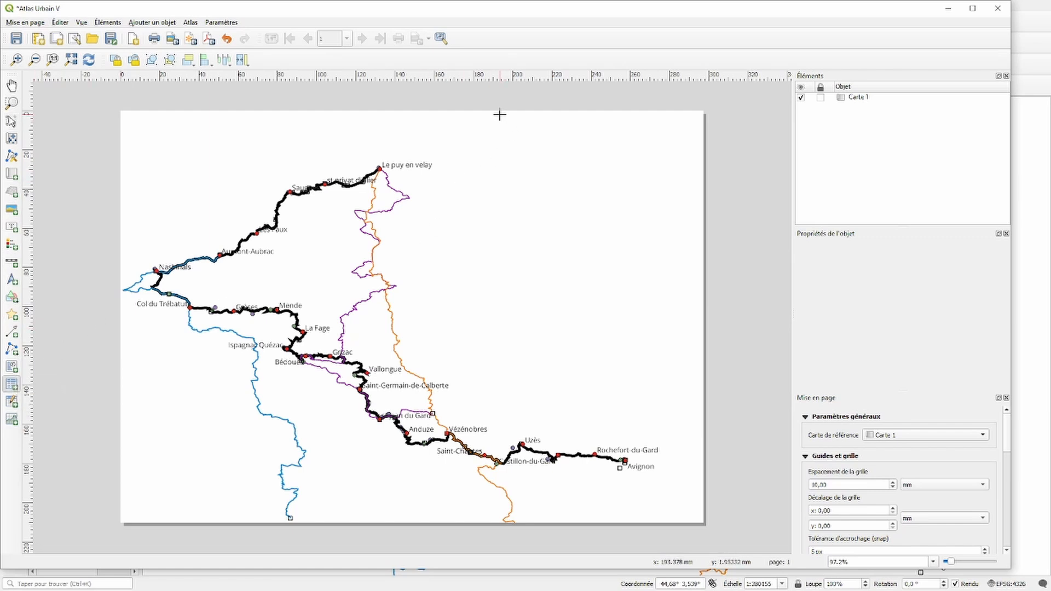
drag(498, 114, 702, 434)
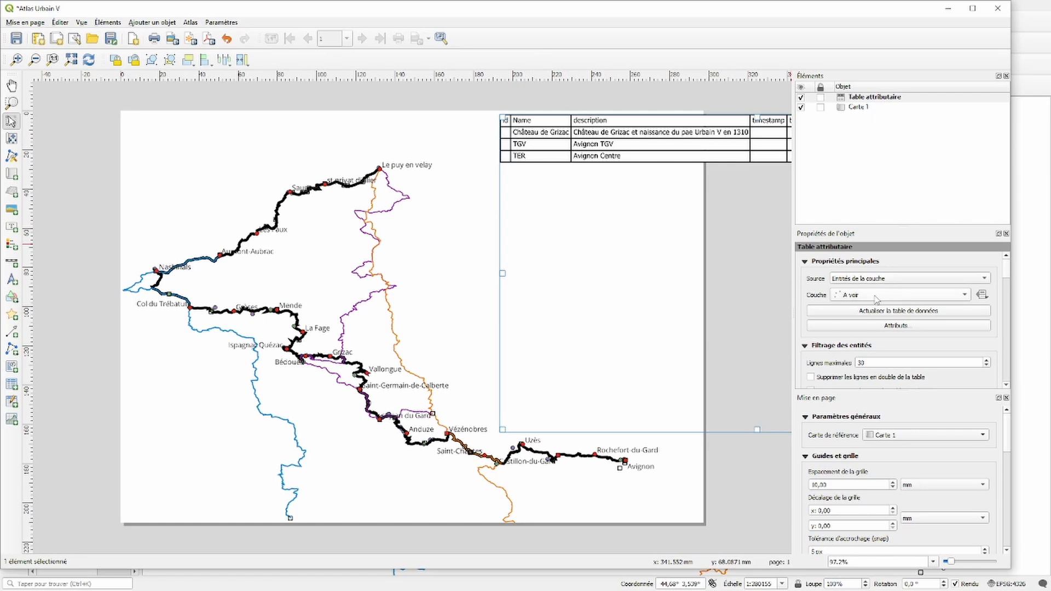
click(957, 298)
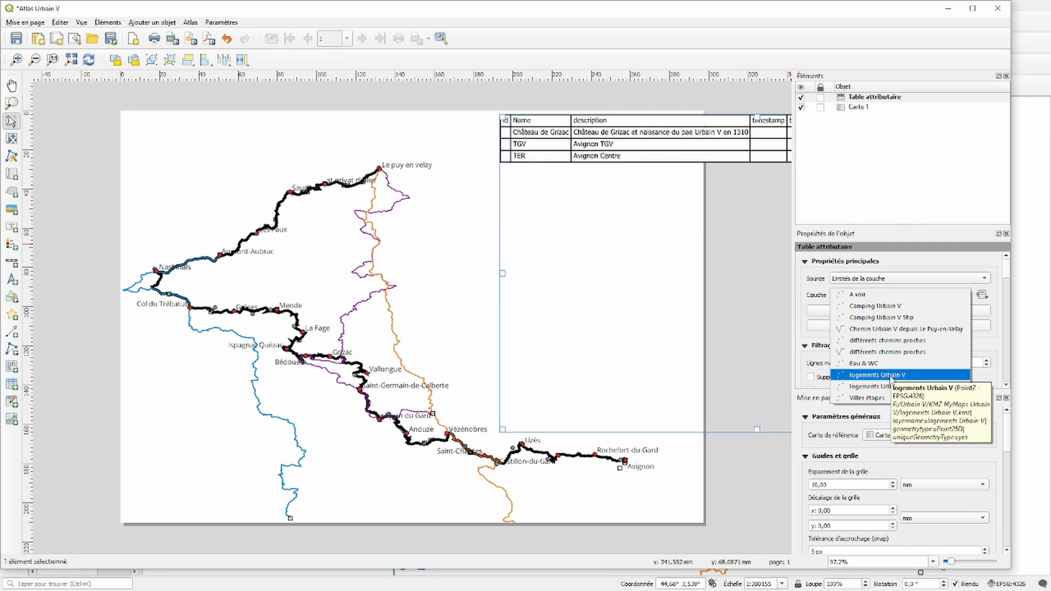
click(887, 398)
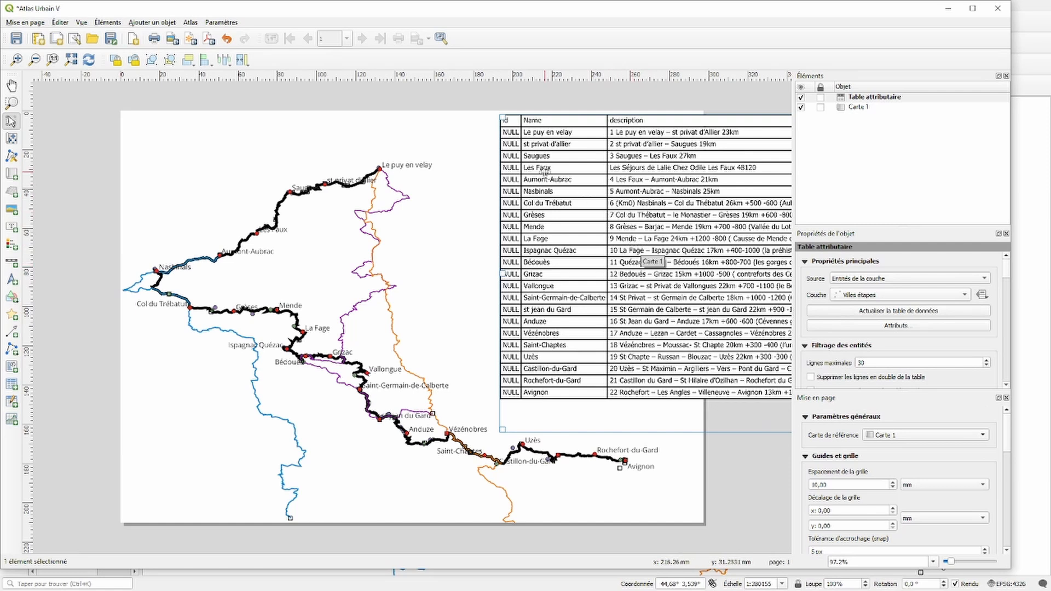
drag(528, 146, 220, 144)
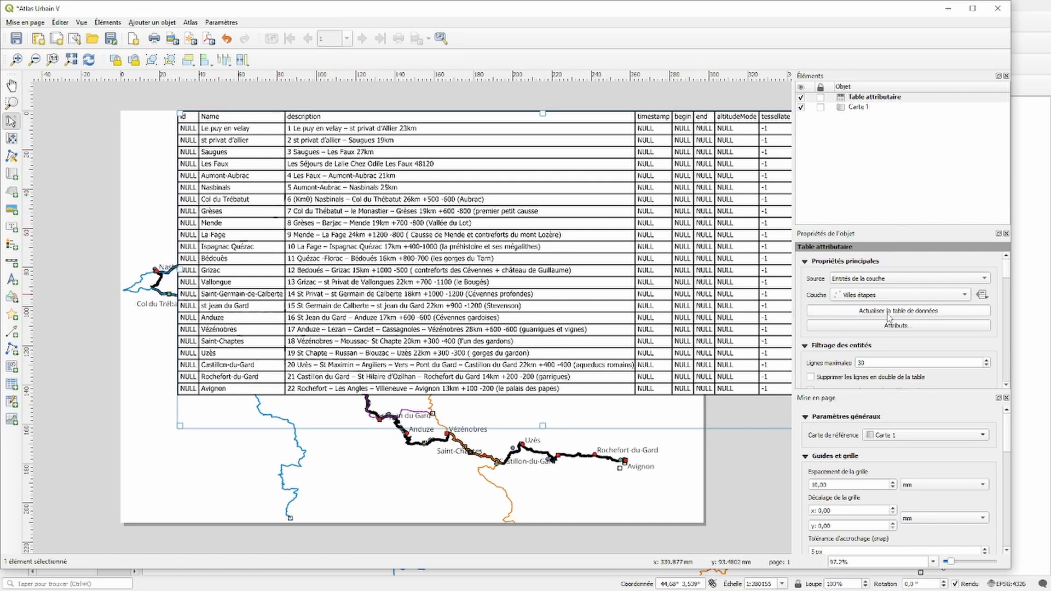
Remove the id, timestamp, begin, end, altitudeMode and tessellate columns from the attribute table
click(896, 327)
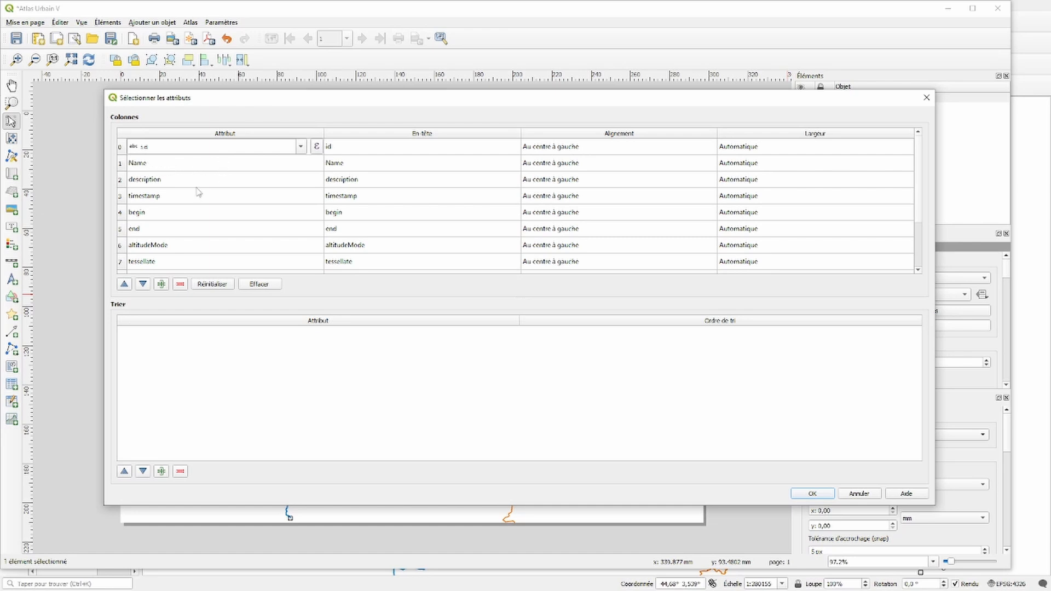
click(120, 148)
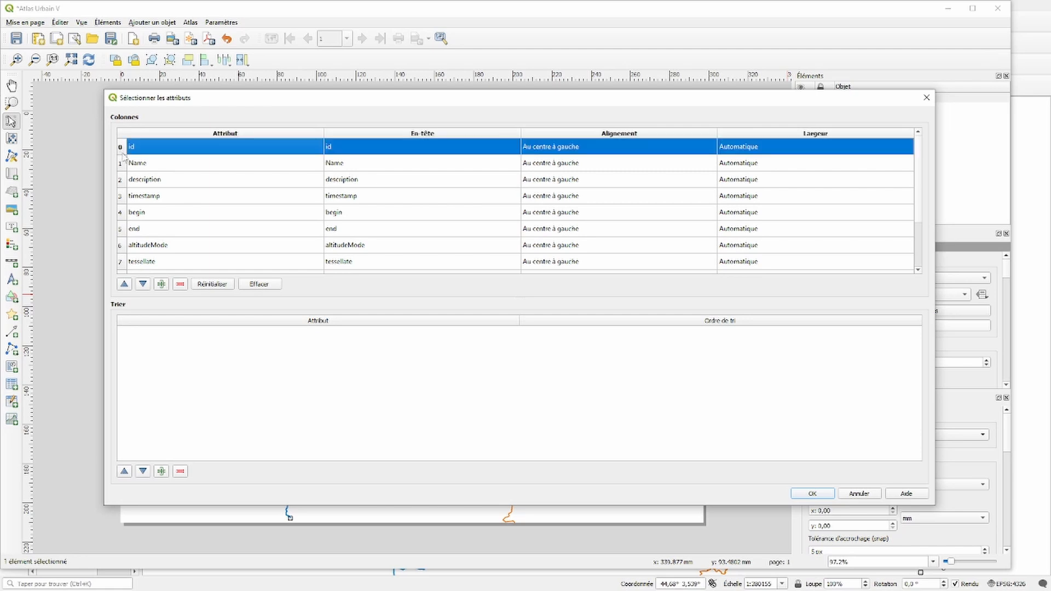
ctrl+click(121, 201)
ctrl+click(121, 214)
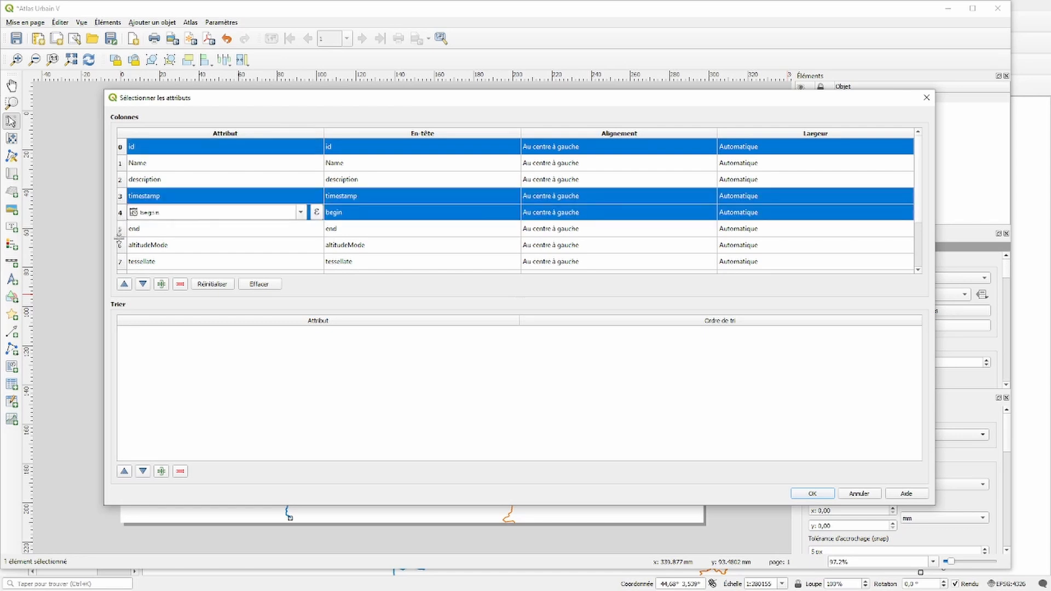
ctrl+click(121, 230)
ctrl+click(120, 246)
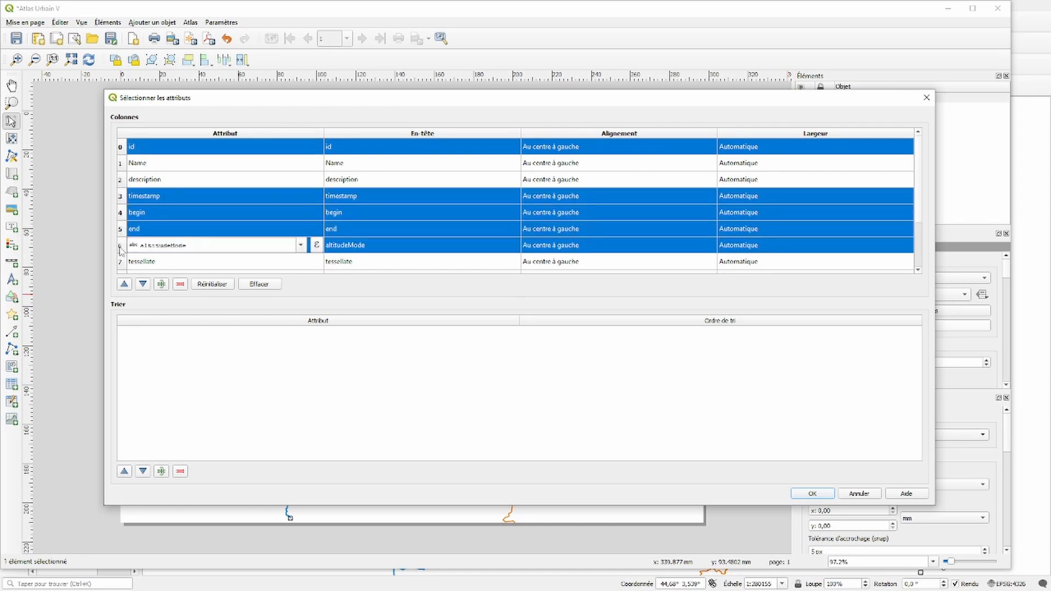
ctrl+click(120, 263)
scroll(133, 263, down, 1)
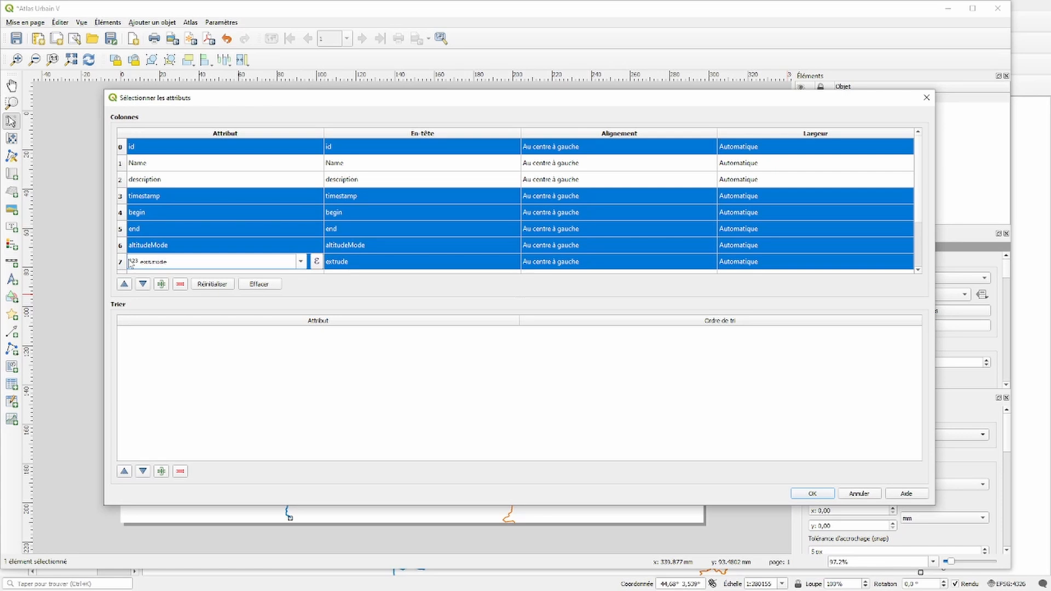
click(181, 285)
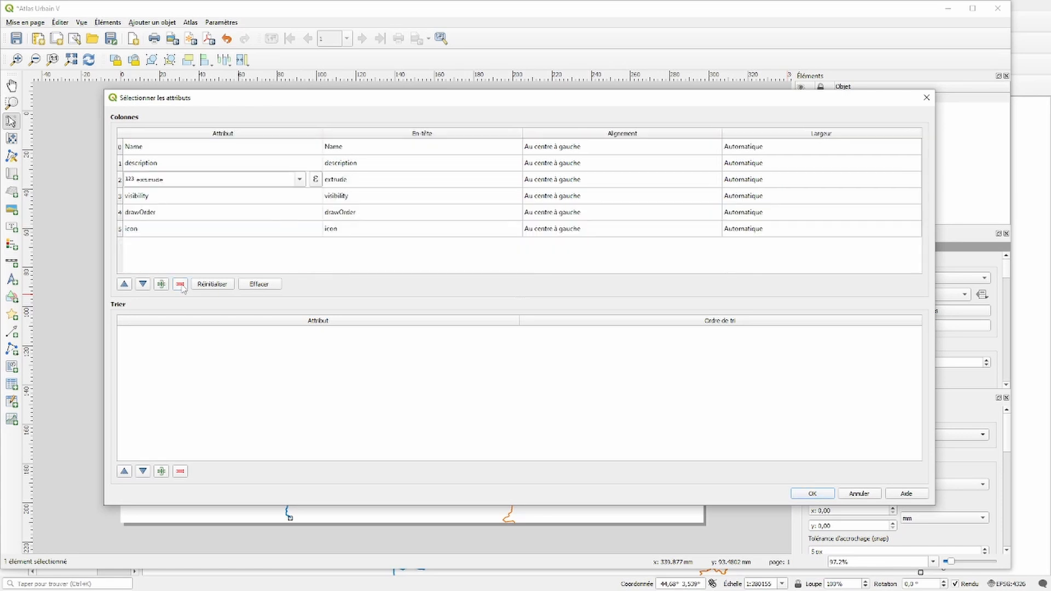
Remove the extrude, visibility, drawOrder and icon columns from the attribute table, keeping only Name and description
click(121, 180)
shift+click(120, 197)
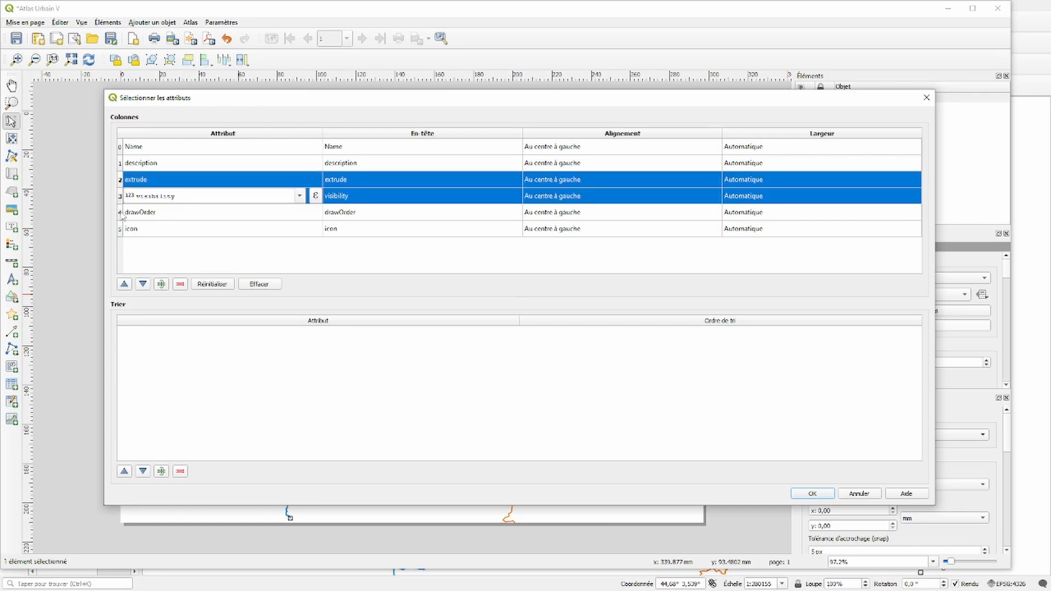
shift+click(121, 213)
shift+click(121, 230)
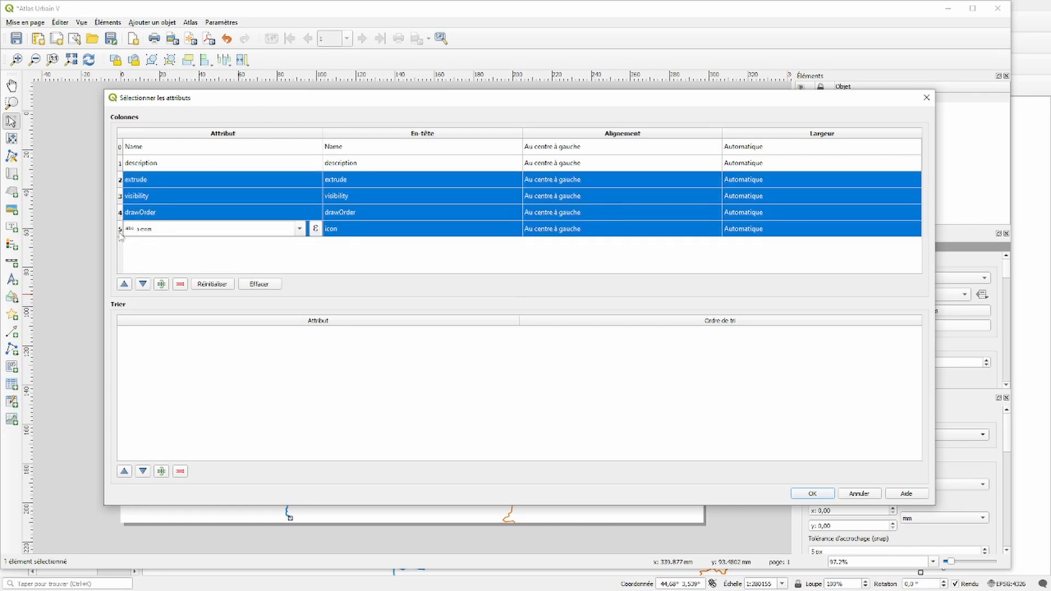
click(179, 284)
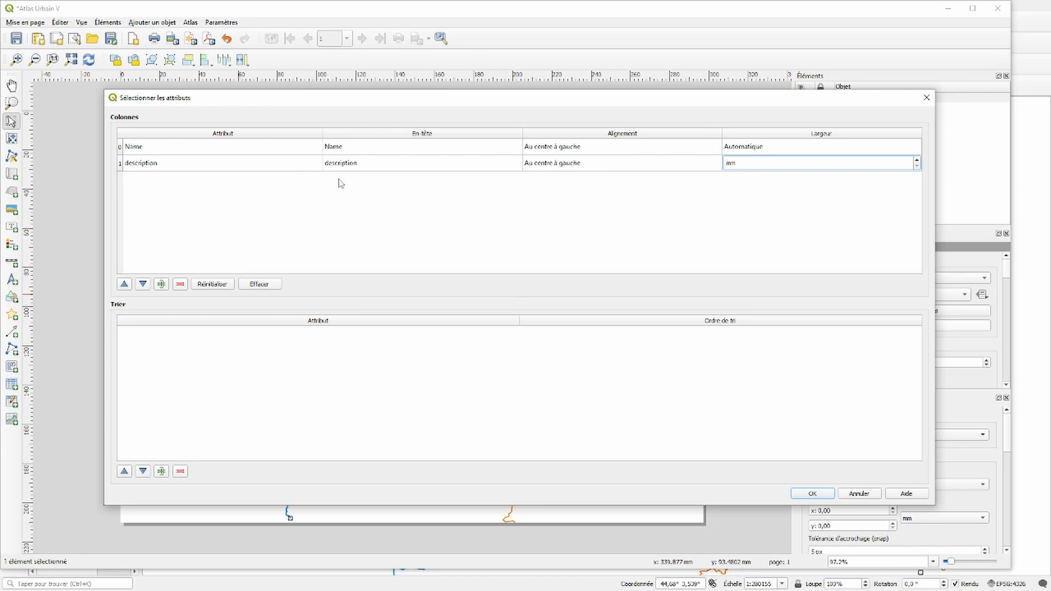
Set the Name column's heading to Ville and its alignment to Au centre au milieu
double_click(343, 148)
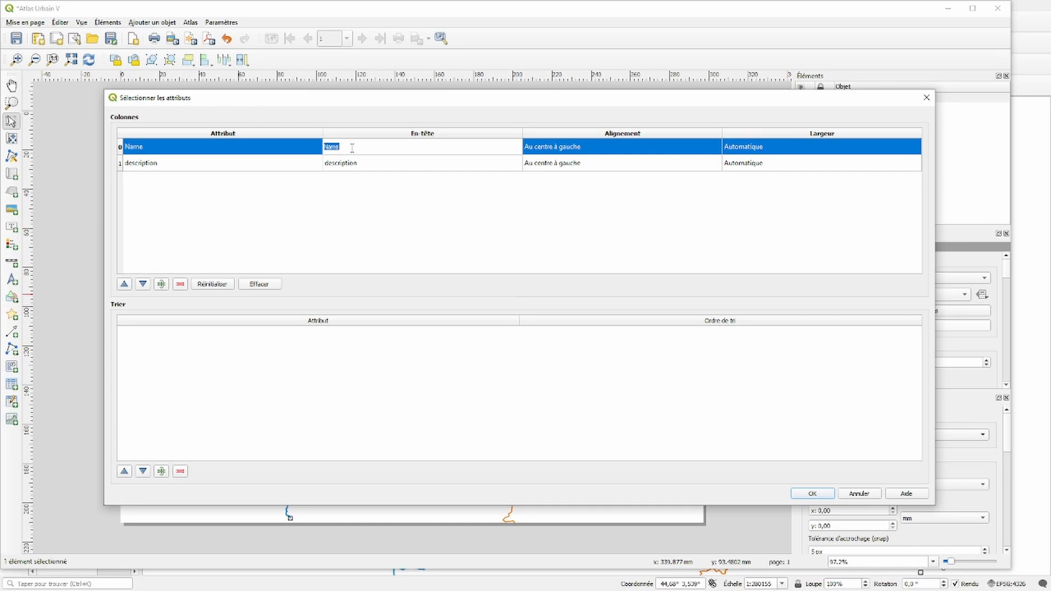
text(Ville)
double_click(554, 147)
click(555, 149)
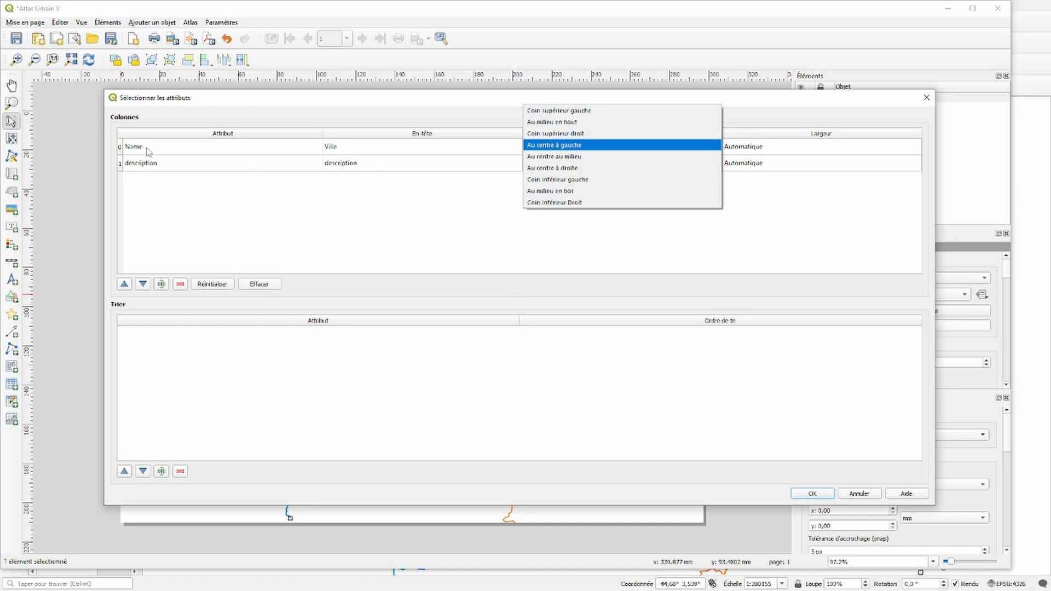
click(562, 158)
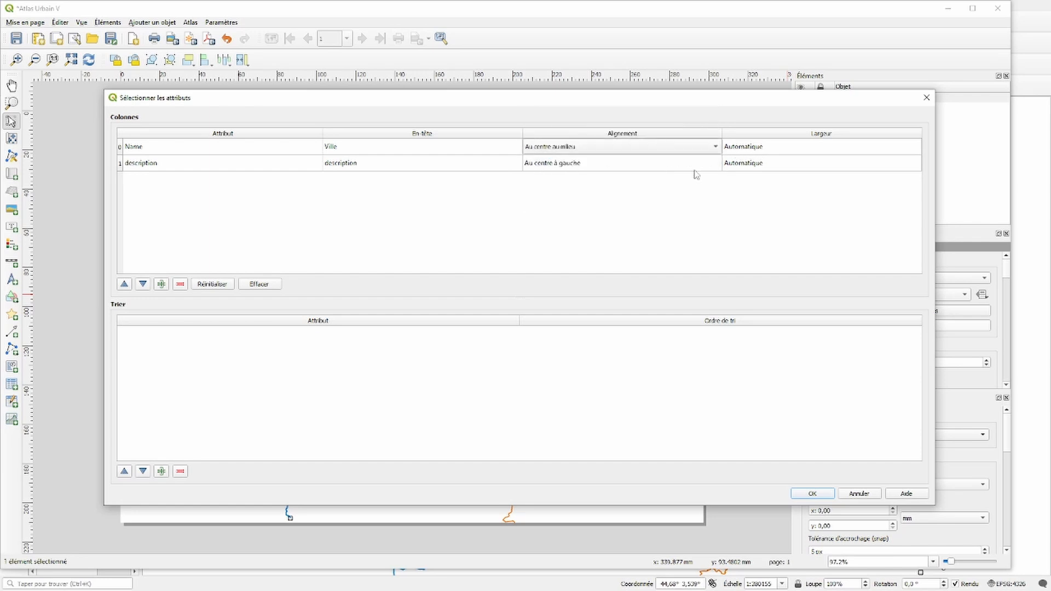
Set the description column's heading to Etape and its alignment to Au centre au milieu, and apply the column settings
double_click(341, 166)
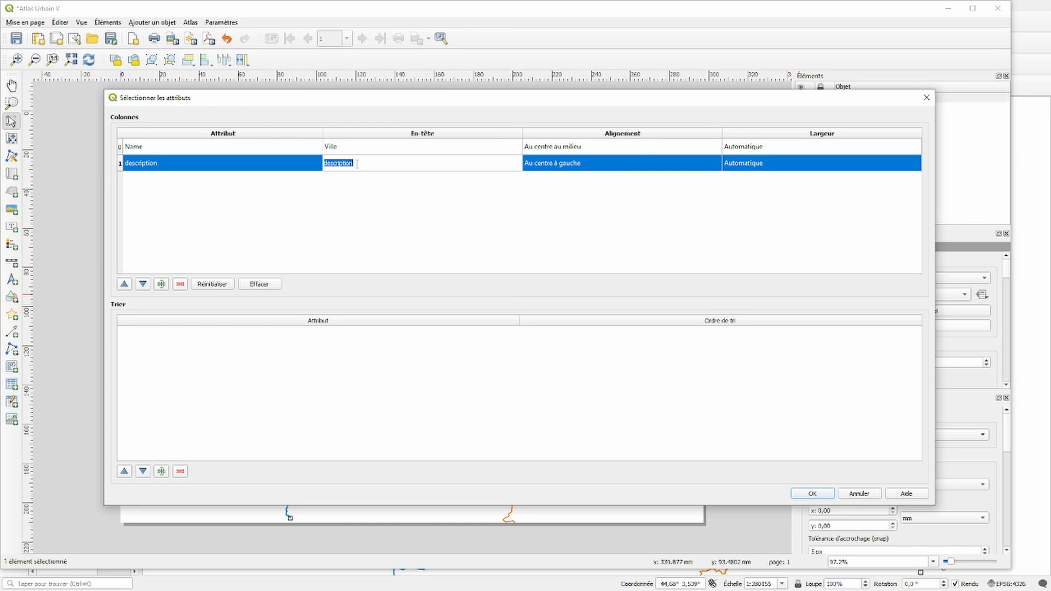
text(Lieu)
drag(341, 164, 325, 166)
text(Etape)
double_click(553, 167)
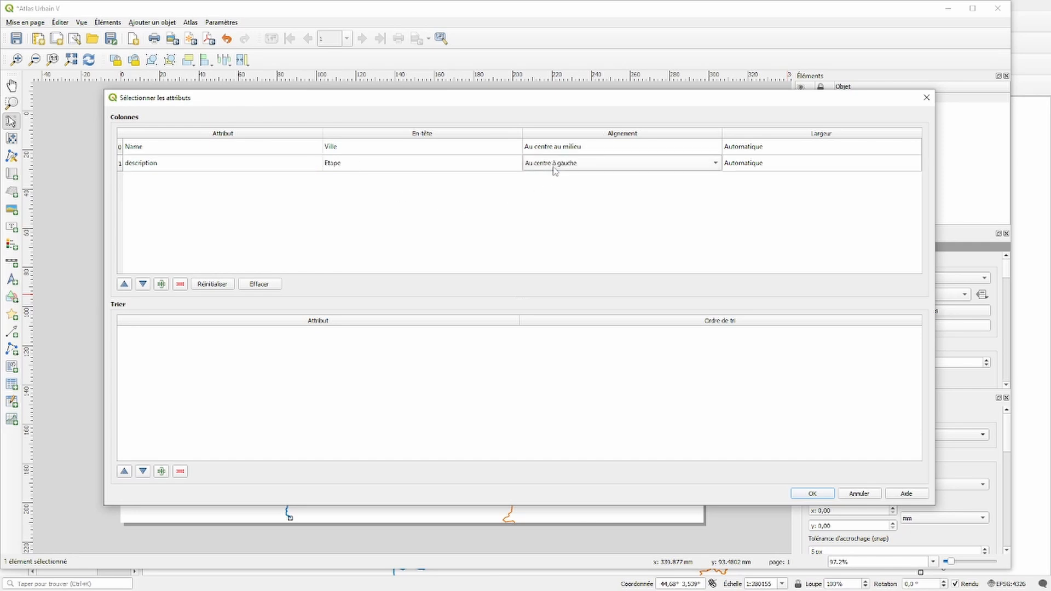
click(553, 167)
click(569, 173)
click(812, 495)
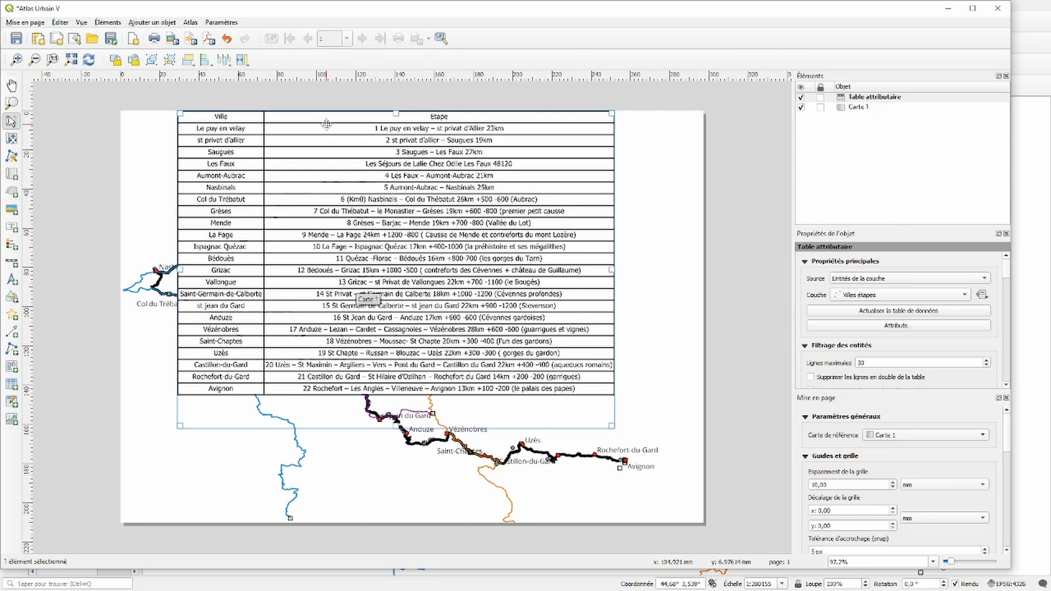
Change the Etape column's alignment to Au centre à gauche and apply it to the table
click(900, 327)
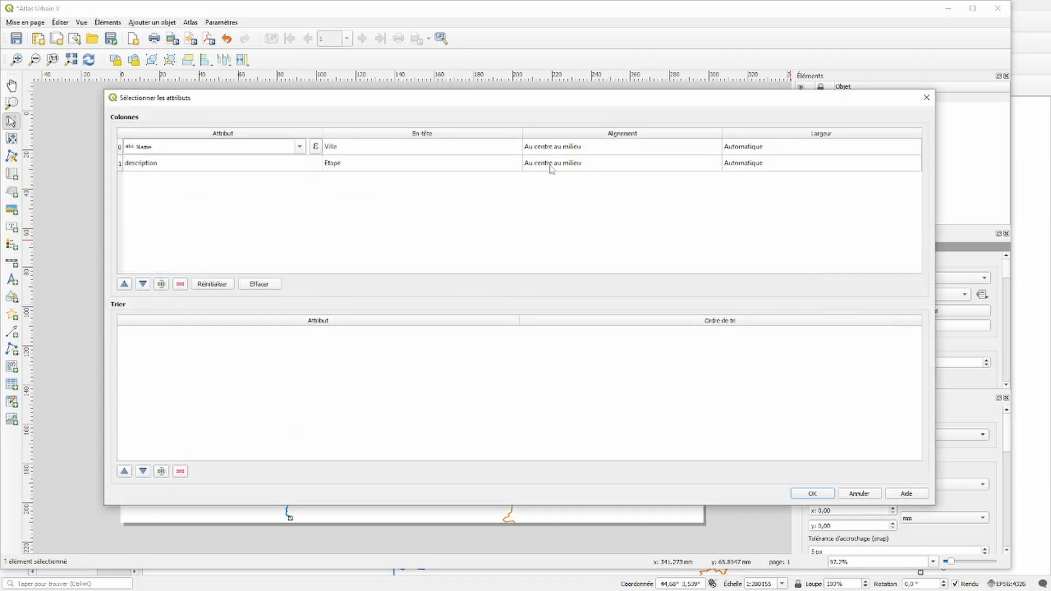
double_click(551, 168)
click(697, 170)
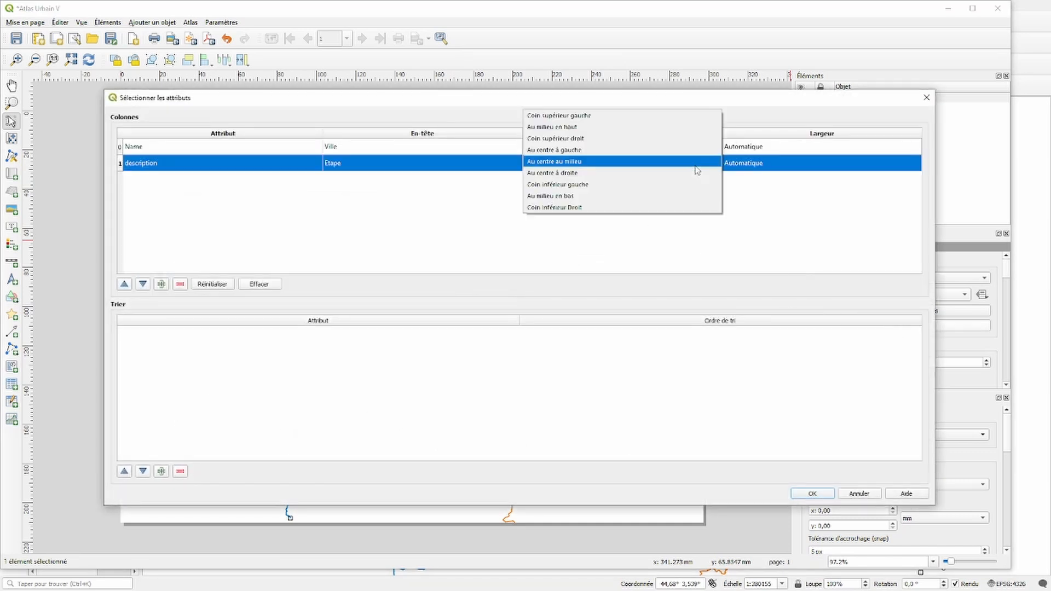
click(569, 151)
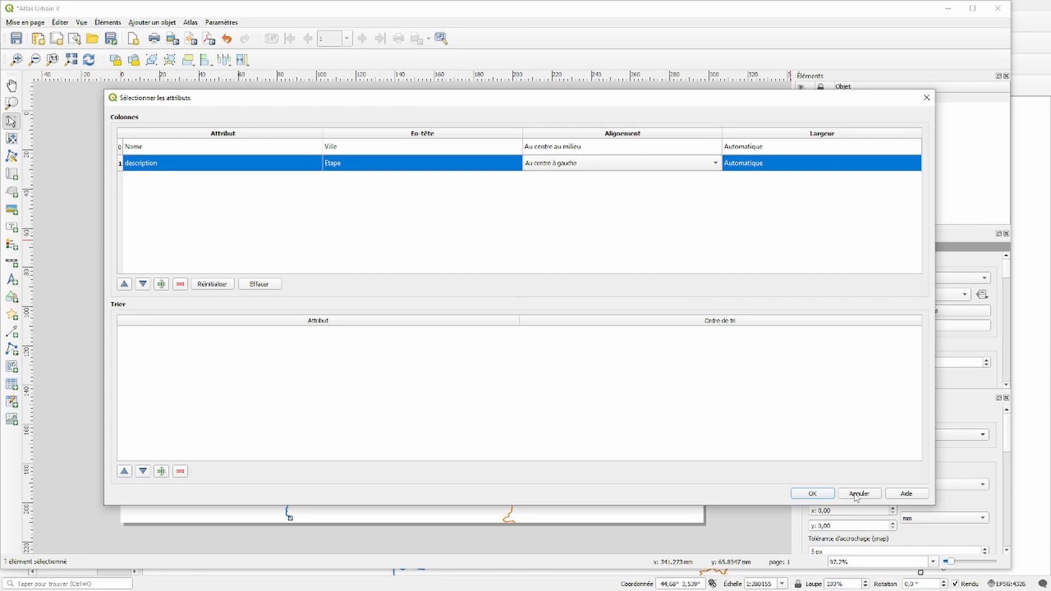
click(813, 494)
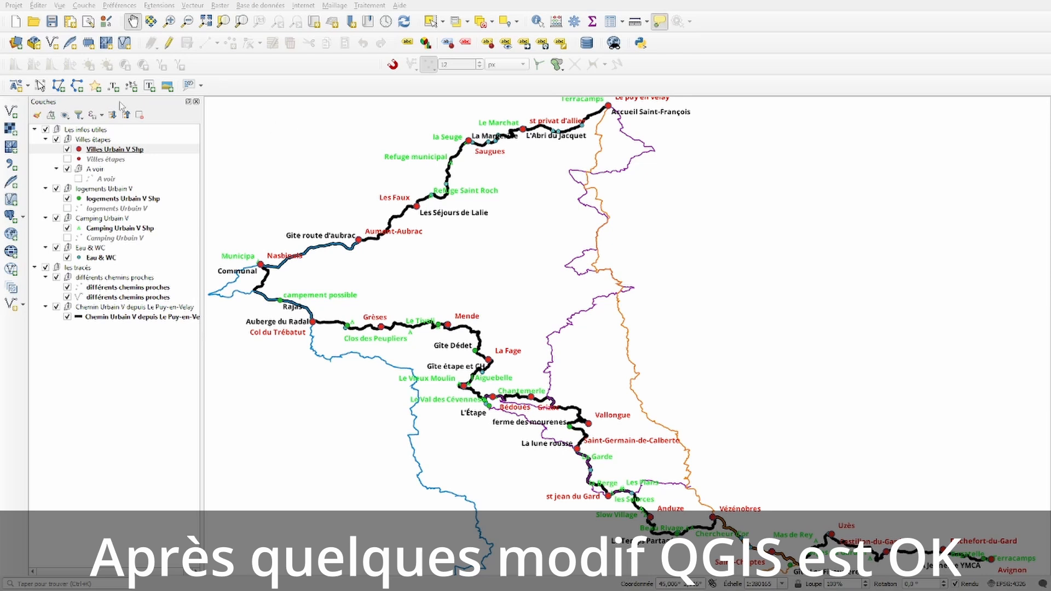
Open the Atlas Urbain V layout from the project and move the Les étapes table to the page's upper-right corner
click(13, 7)
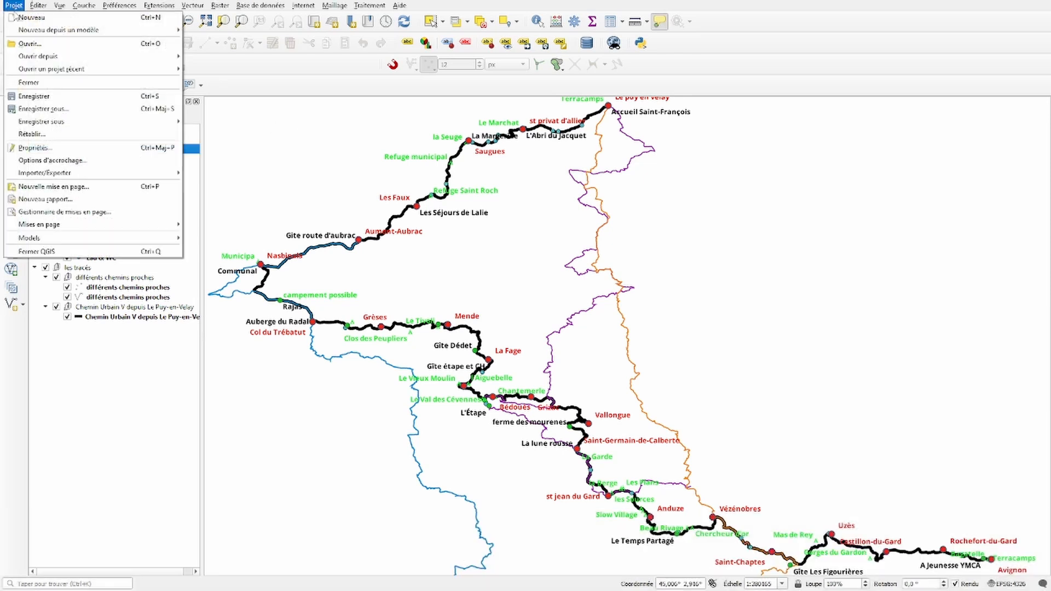
mouse_move(46, 224)
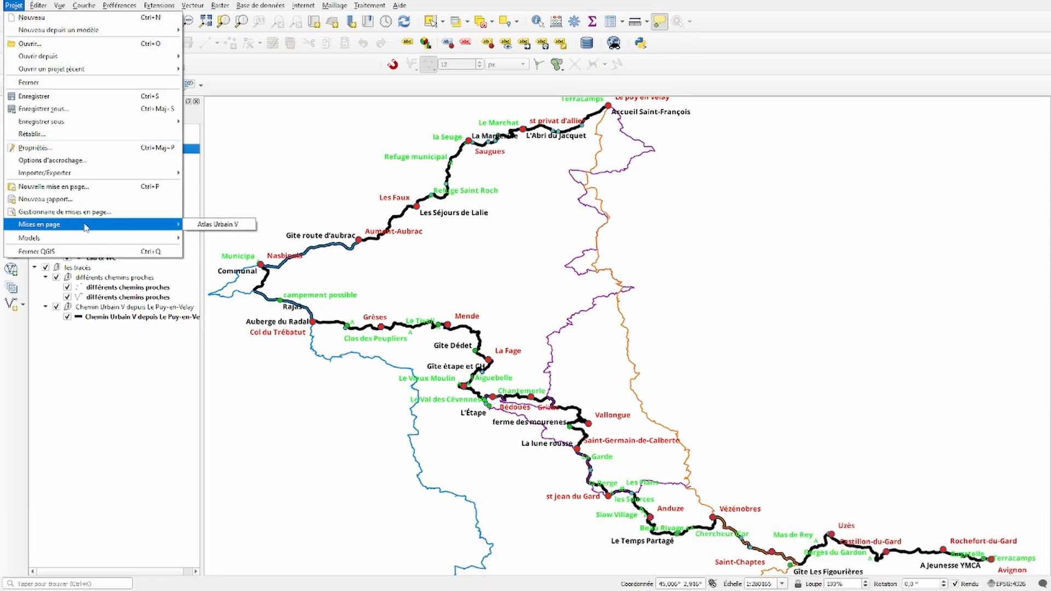
click(220, 228)
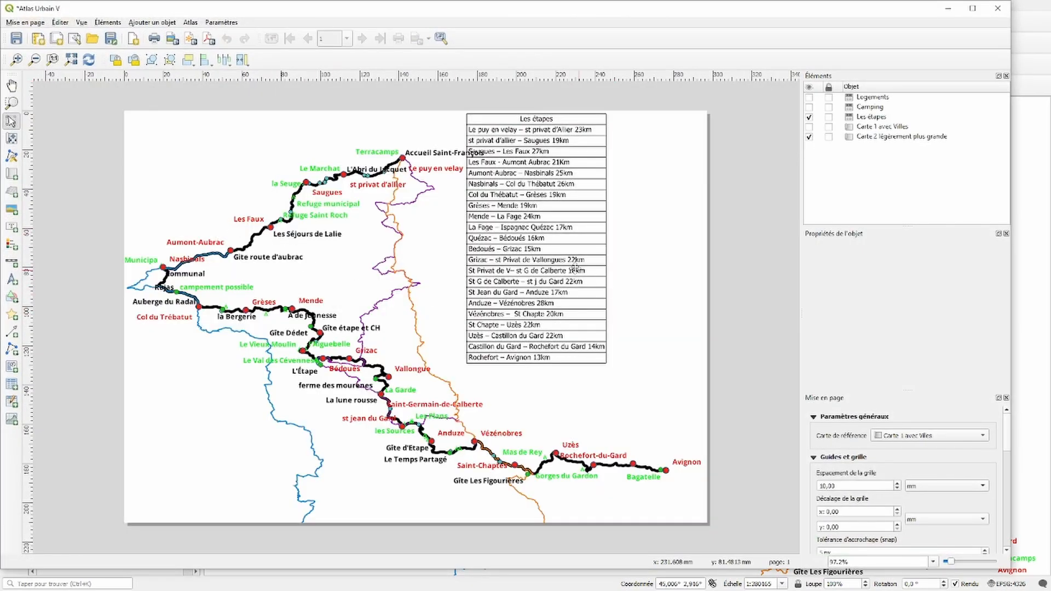
drag(571, 261, 653, 261)
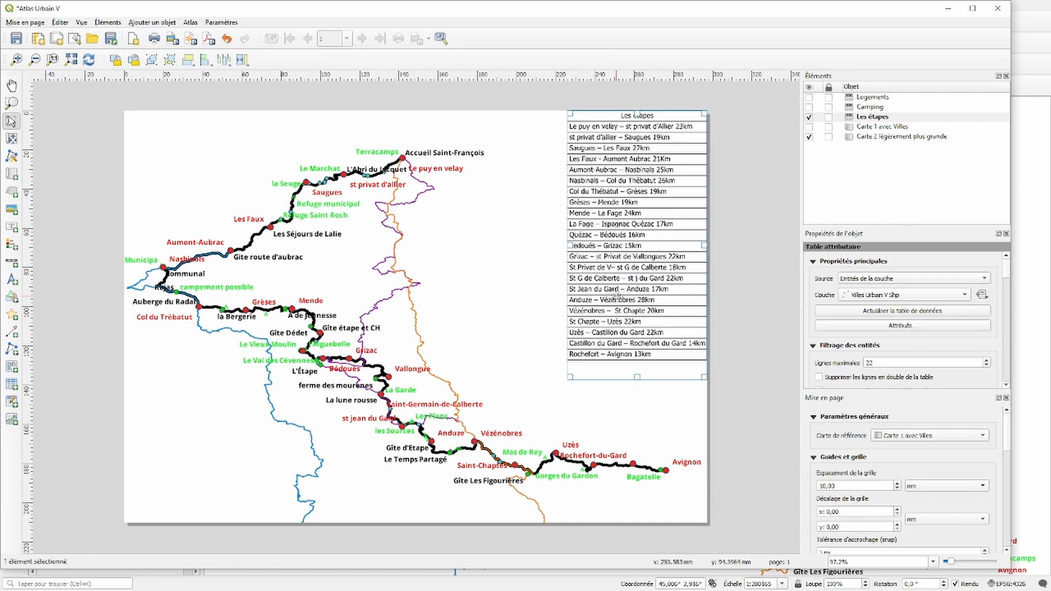
click(737, 417)
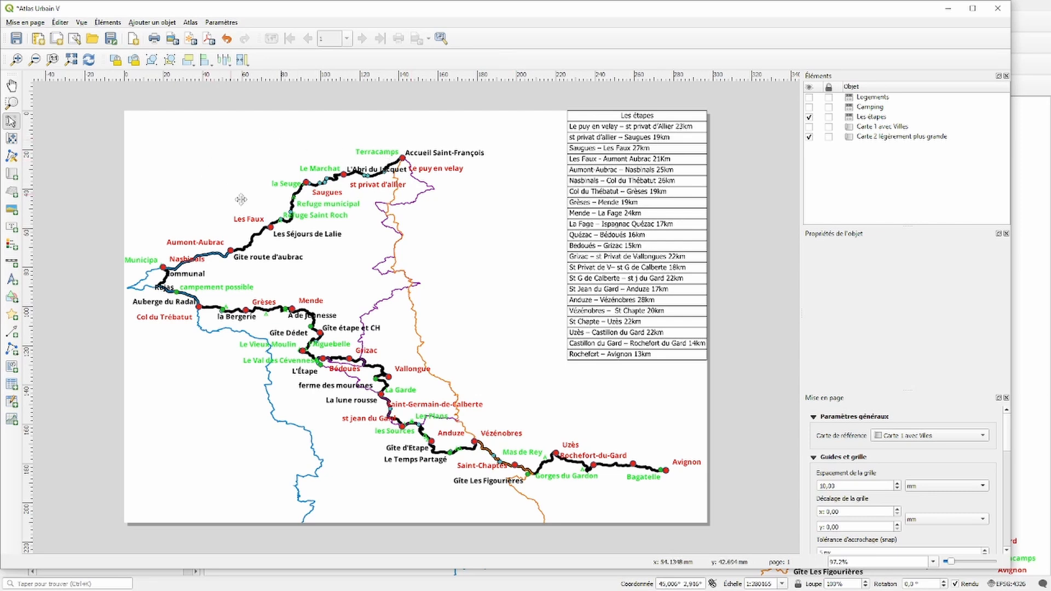
Start an image export of the layout under the file name dodod in the Atlas pour Site folder
click(18, 24)
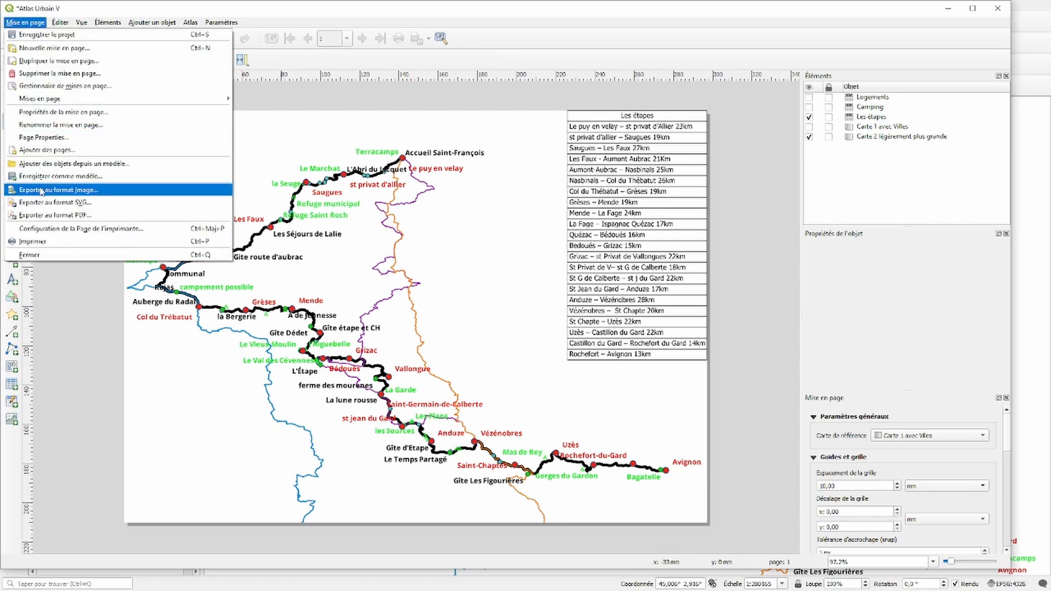
click(70, 190)
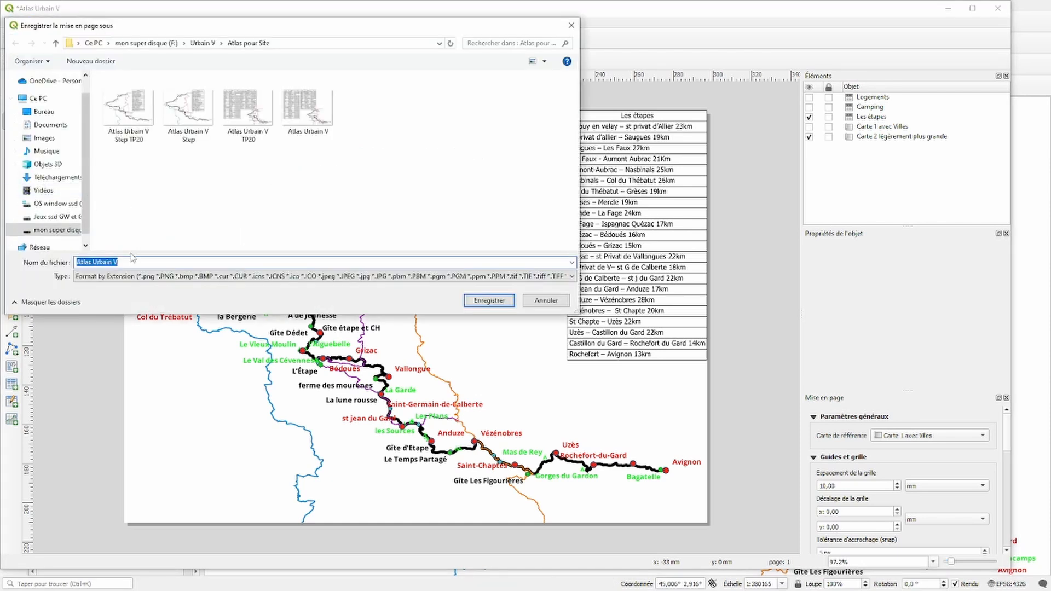
double_click(122, 263)
drag(122, 262, 72, 261)
text(es)
click(487, 304)
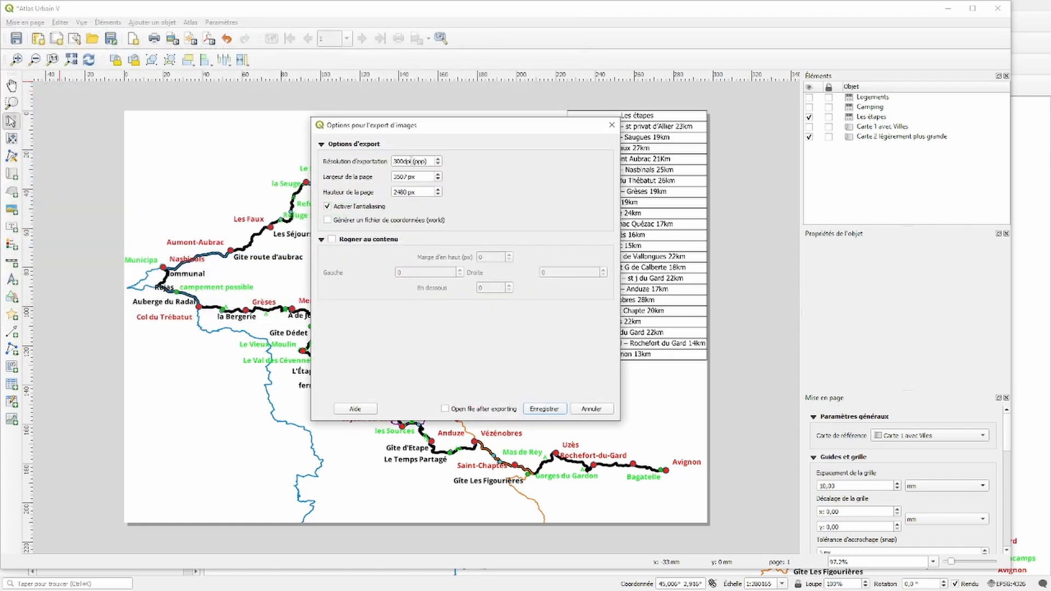
Export the layout image at a resolution of 60 dpi and save the project
drag(429, 161, 392, 161)
text(60)
click(544, 409)
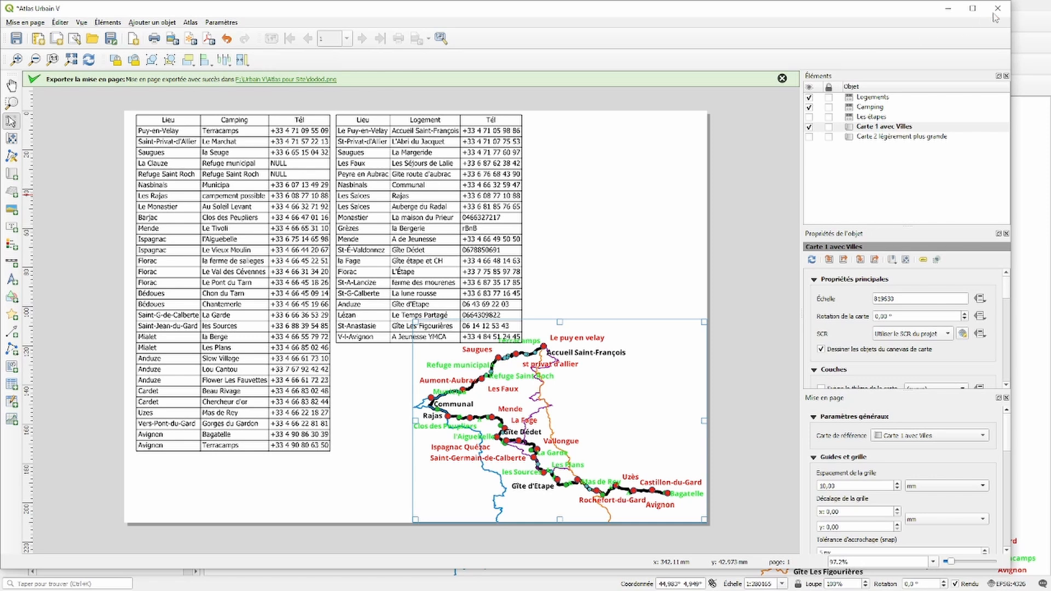
click(15, 39)
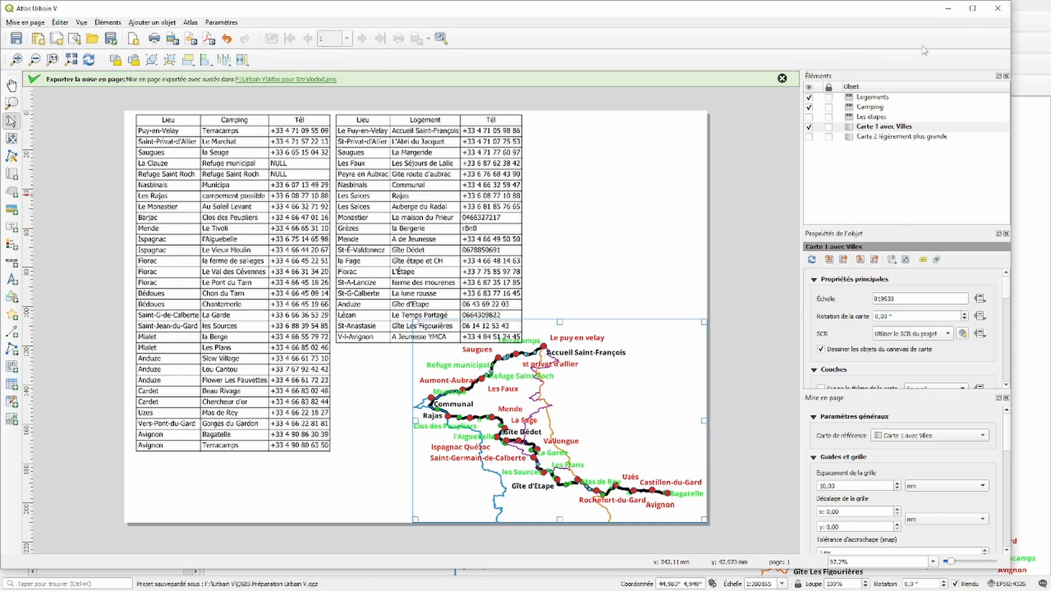
Close the Atlas Urbain V layout window and quit QGIS
click(997, 8)
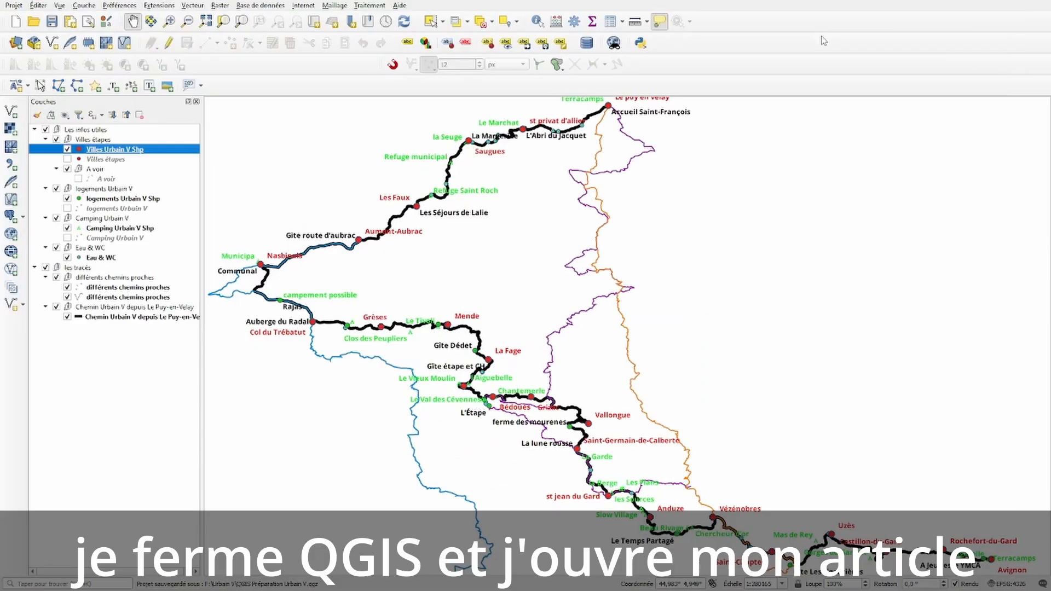
click(13, 7)
click(50, 255)
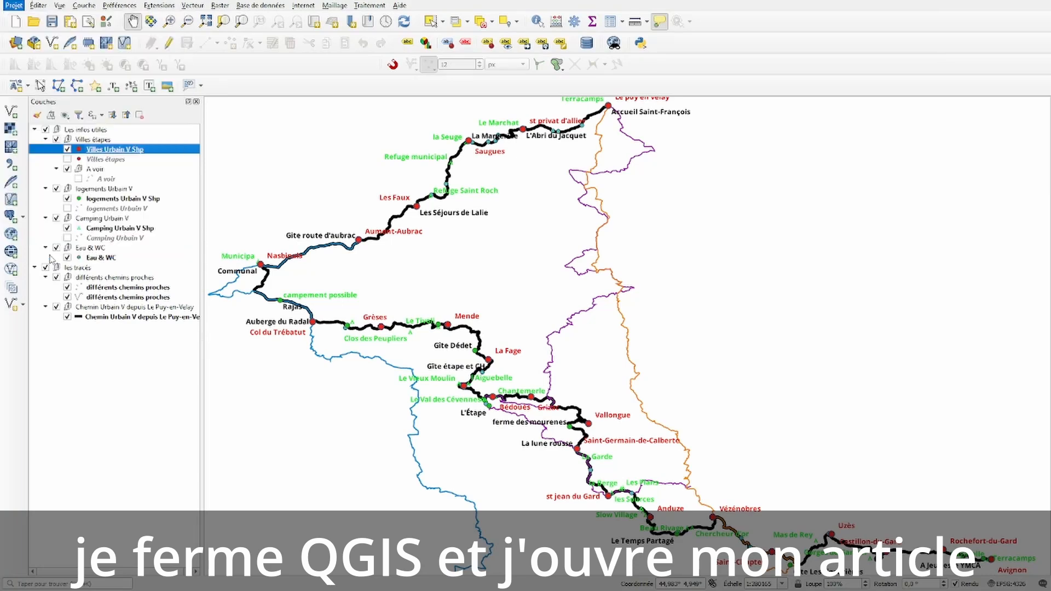
click(455, 273)
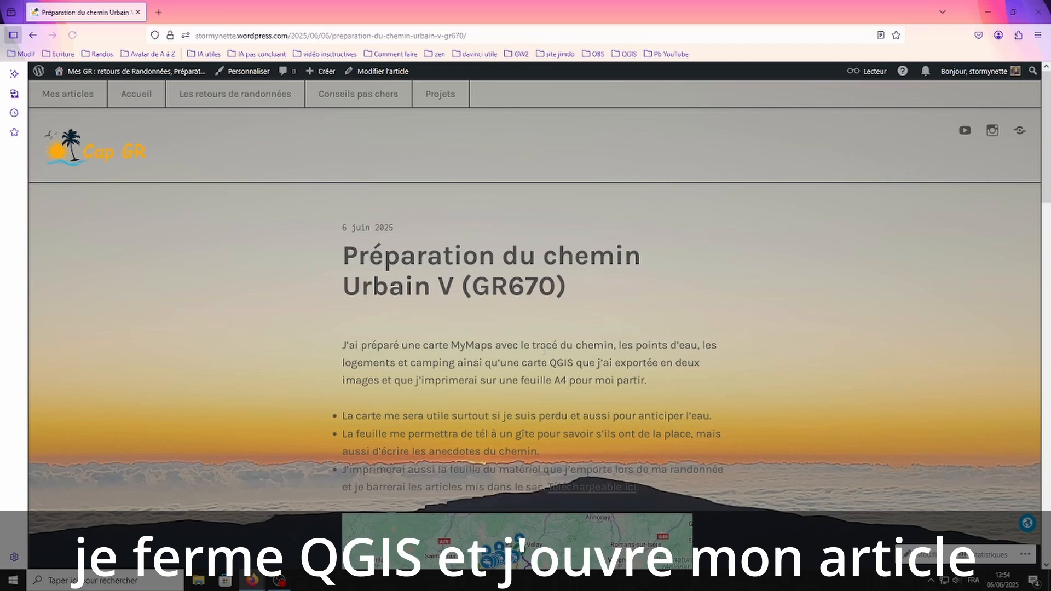
Review the published WordPress article Préparation du chemin Urbain V (GR670) in the browser and open it for editing
scroll(543, 354, down, 1)
scroll(544, 354, down, 2)
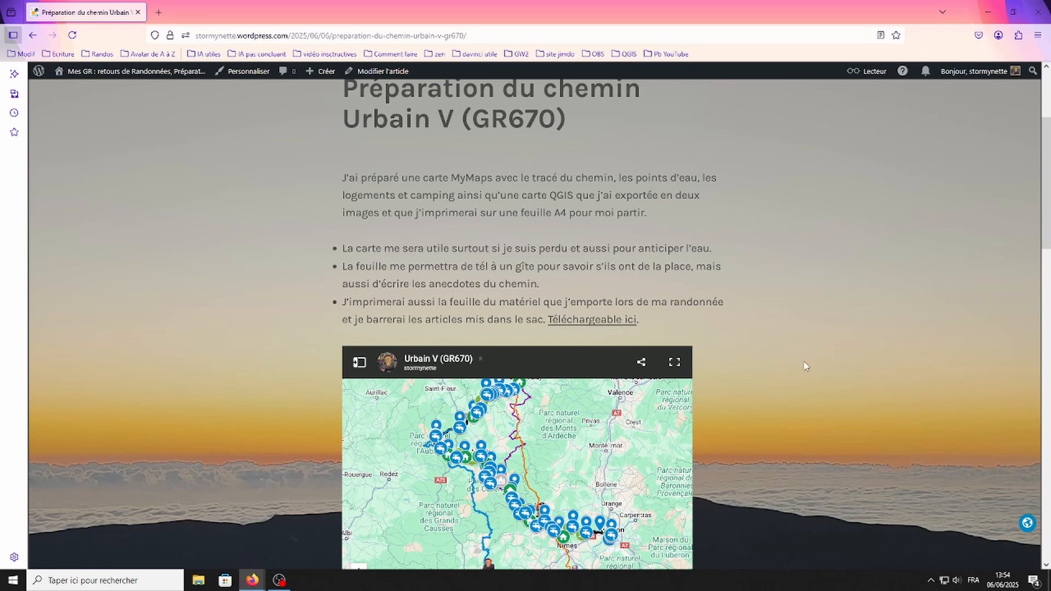
scroll(778, 381, down, 7)
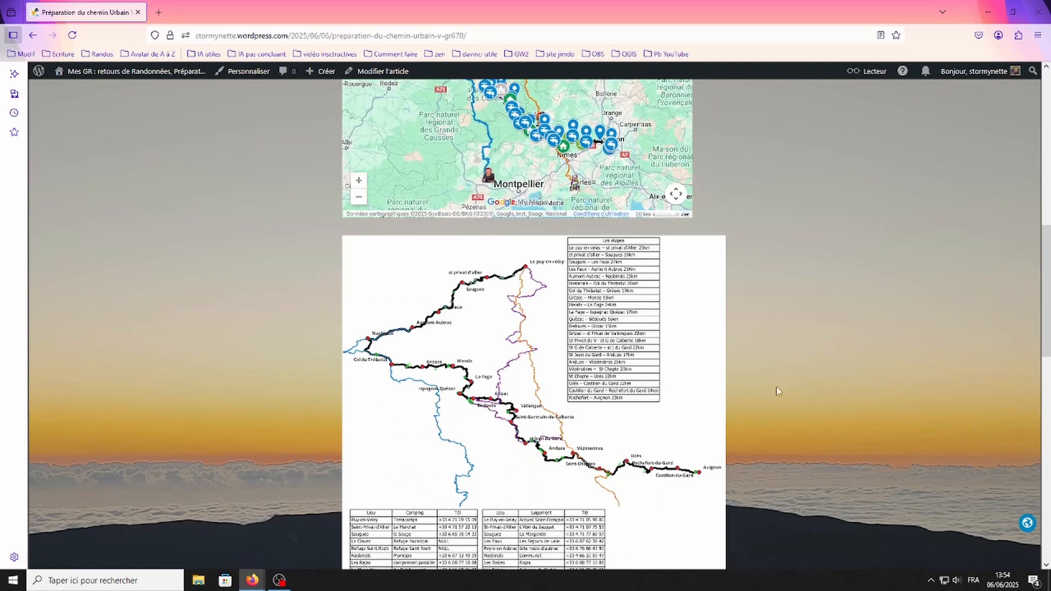
scroll(868, 511, up, 3)
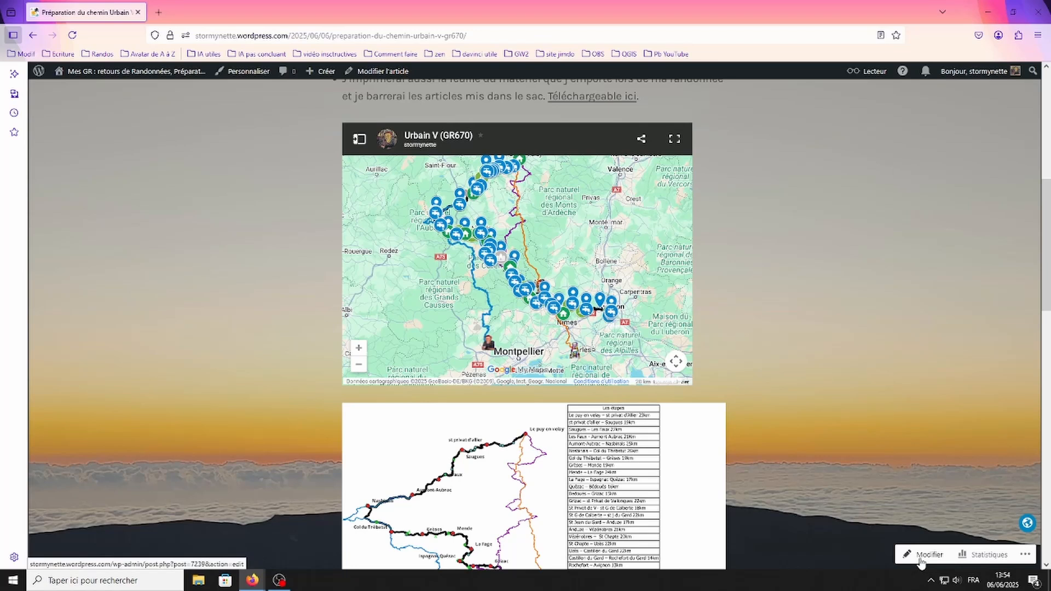
click(922, 556)
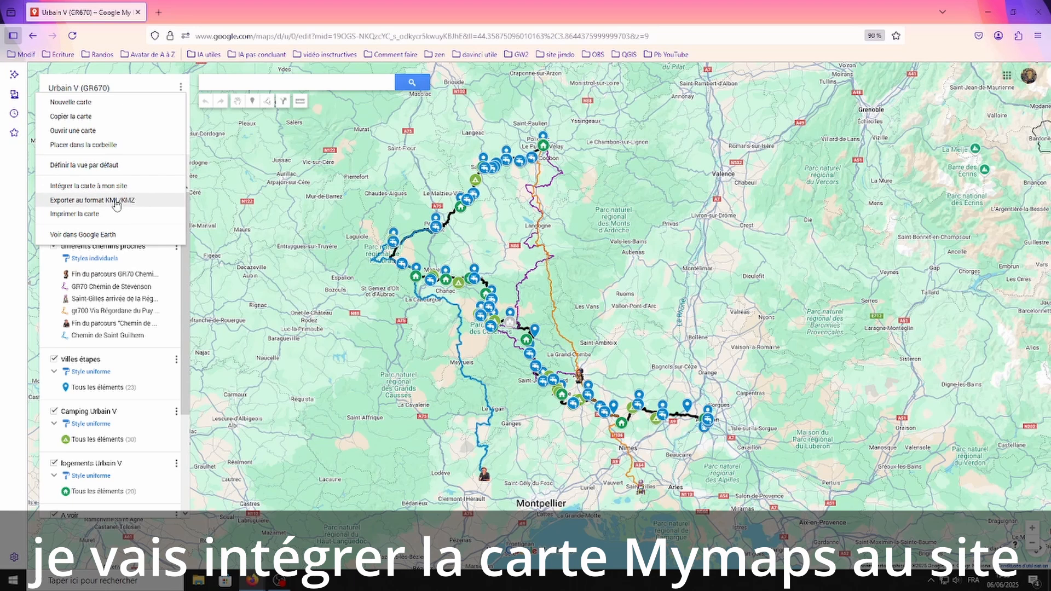
Copy the HTML embed code of the Urbain V (GR670) map in Google My Maps and close the embed dialog
click(181, 88)
click(183, 89)
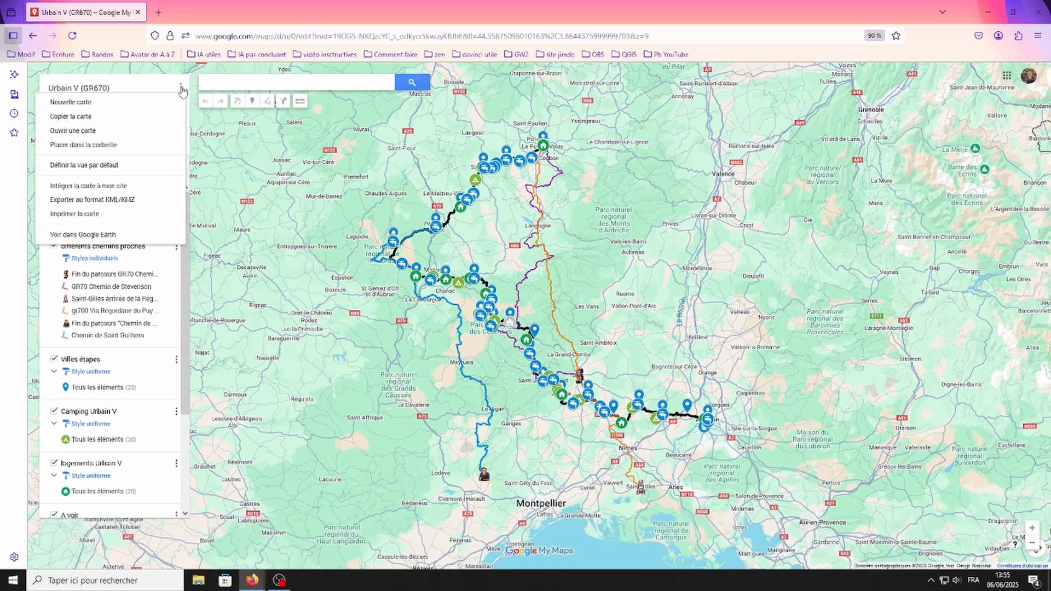
click(113, 189)
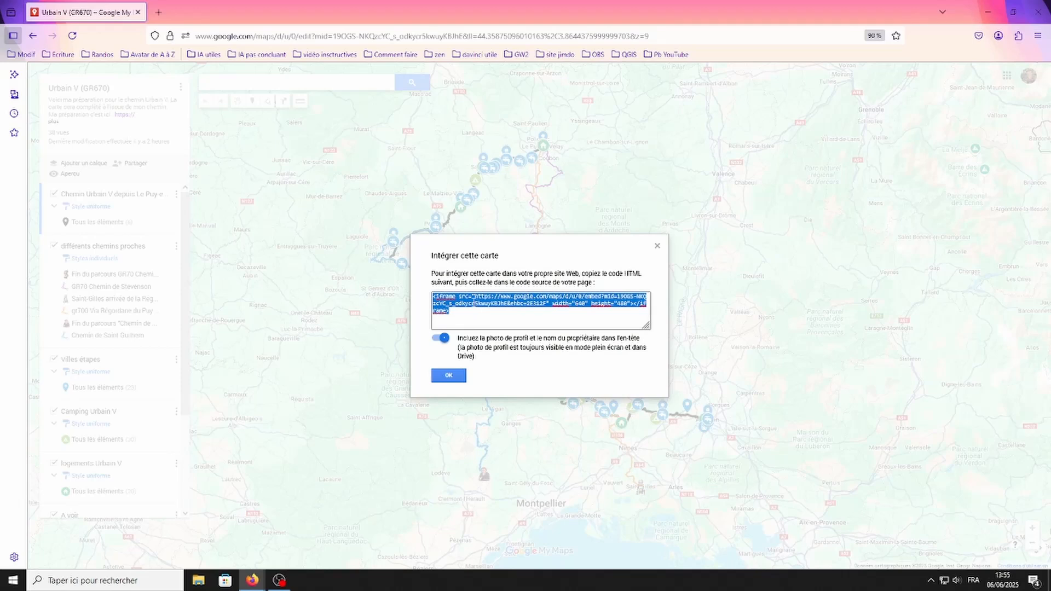
click(466, 296)
right_click(471, 299)
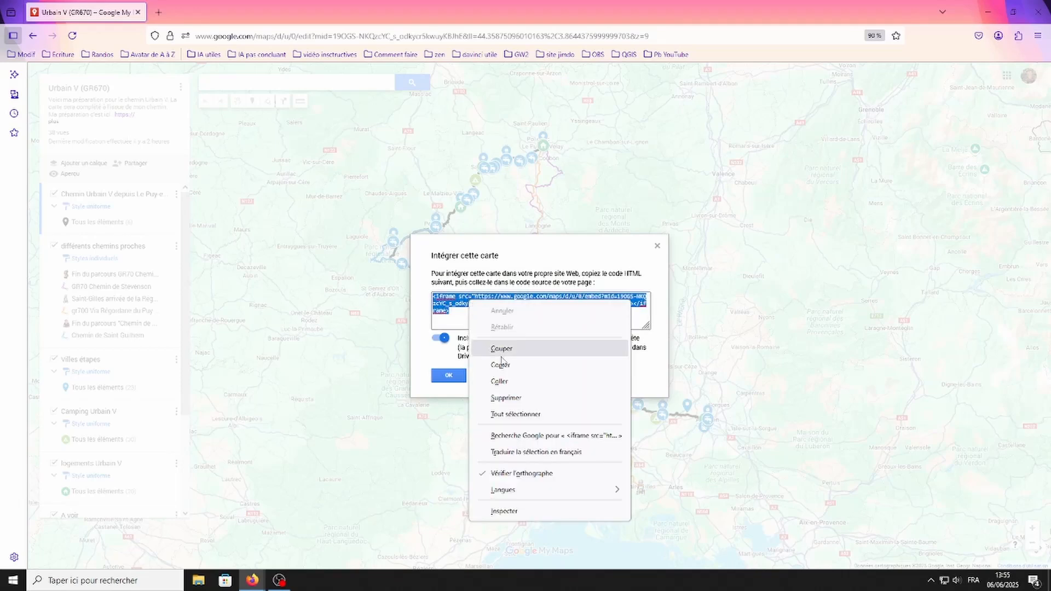
click(495, 363)
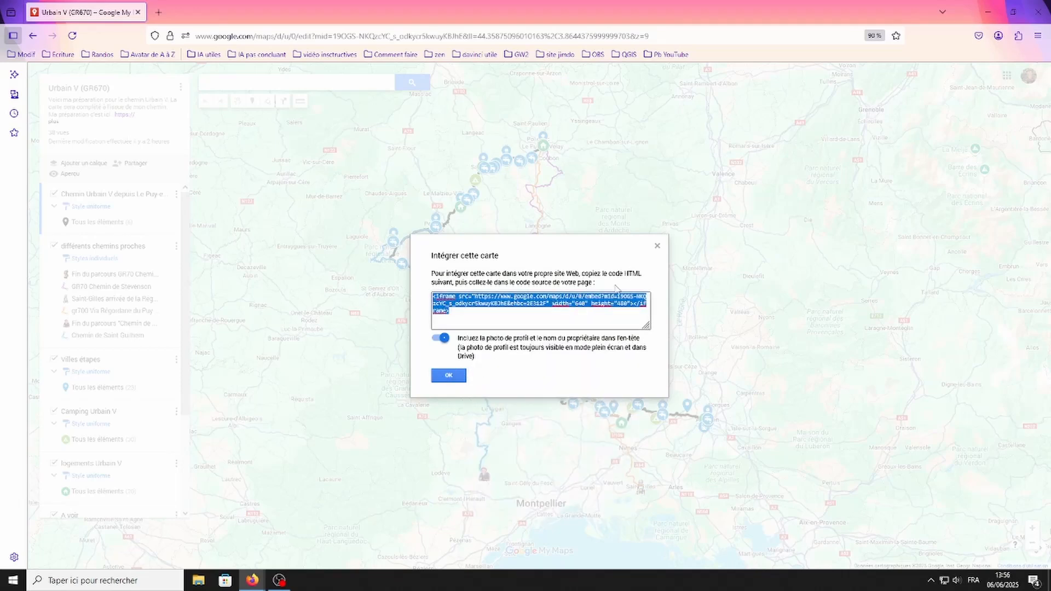
click(658, 246)
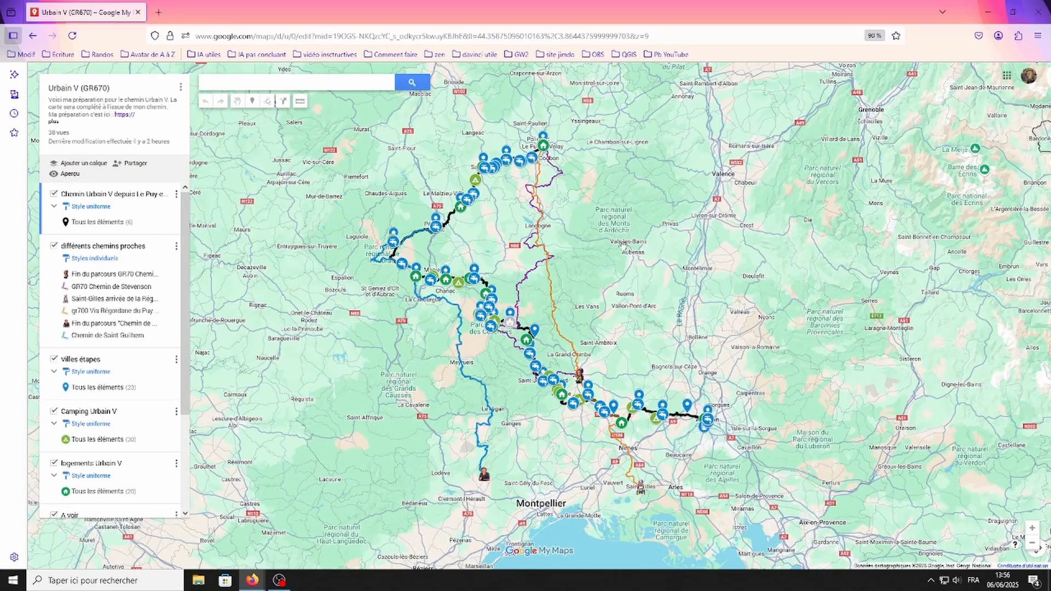
Back in the article editor, add an HTML personnalisé block below the last image, paste the map's iframe code and preview it
click(988, 11)
click(681, 355)
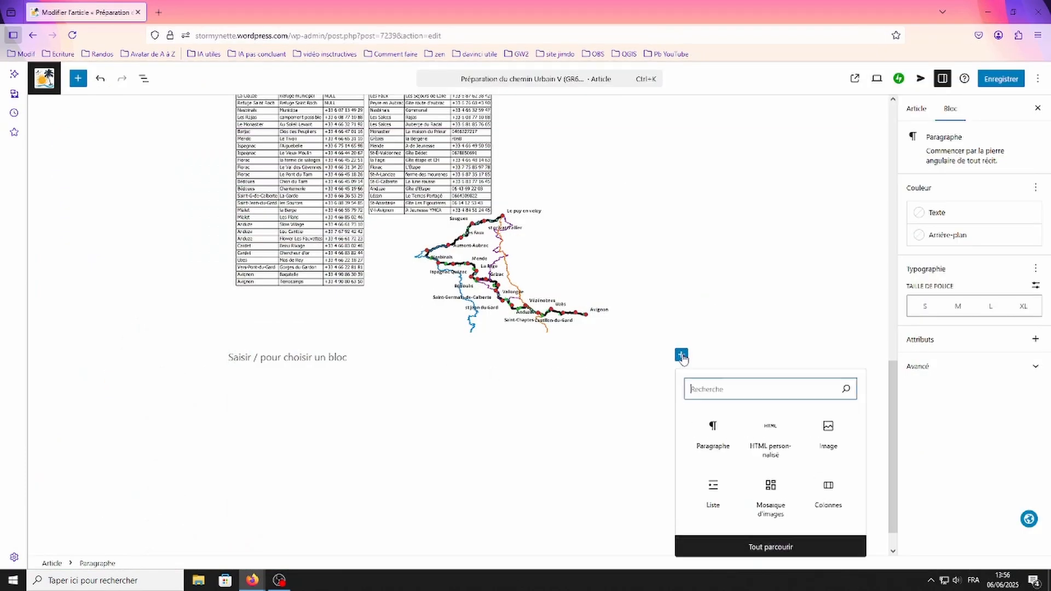
click(769, 454)
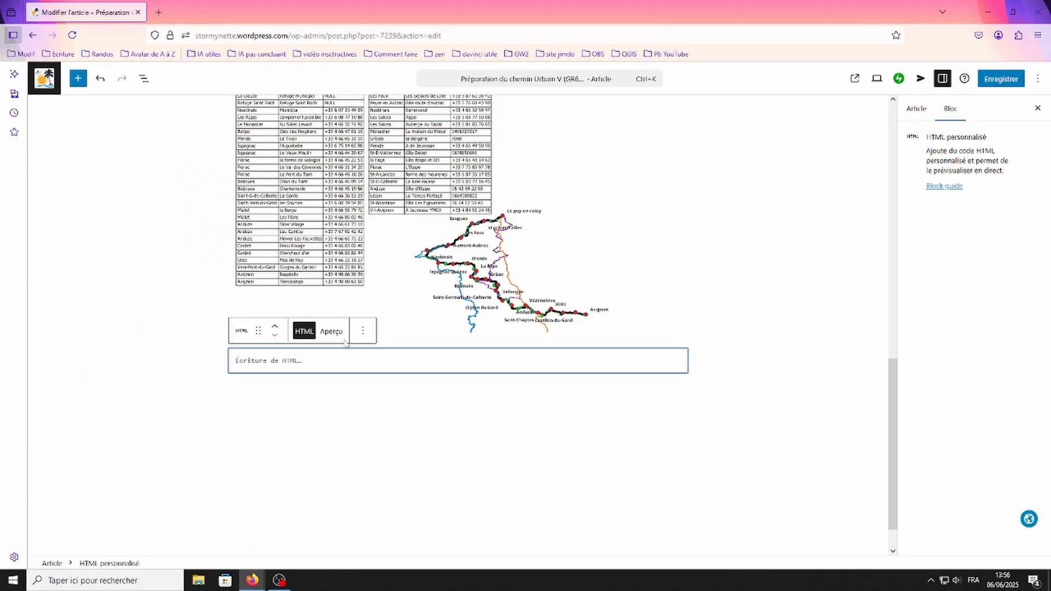
right_click(303, 362)
click(337, 445)
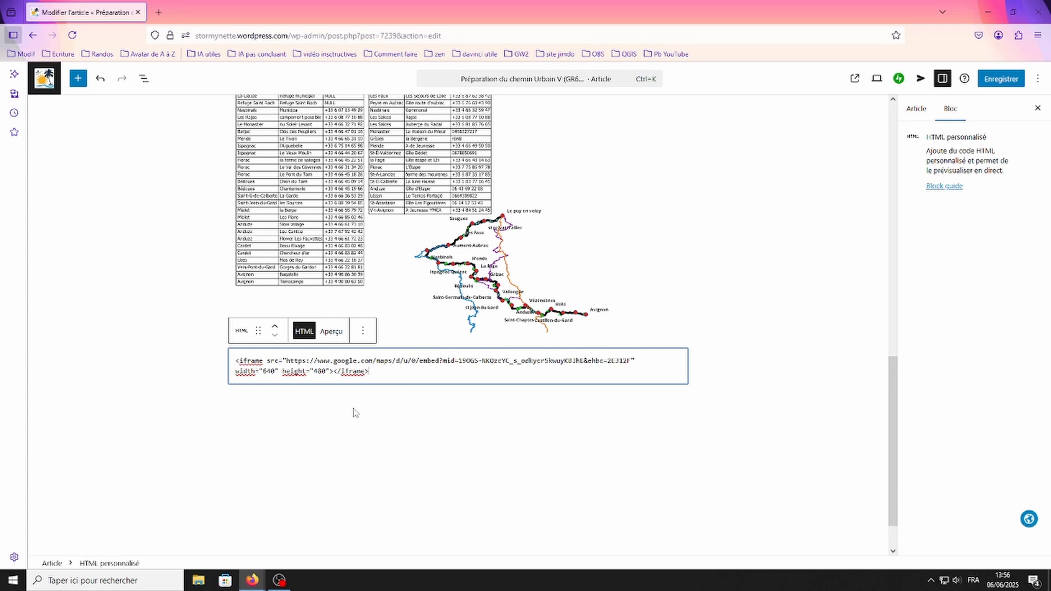
click(332, 331)
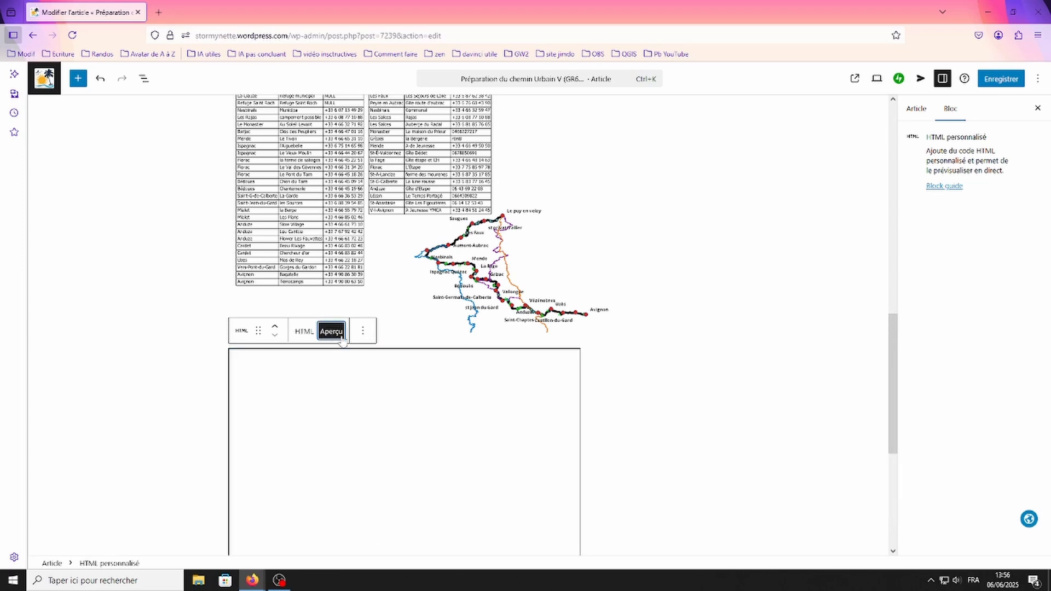
scroll(342, 334, down, 2)
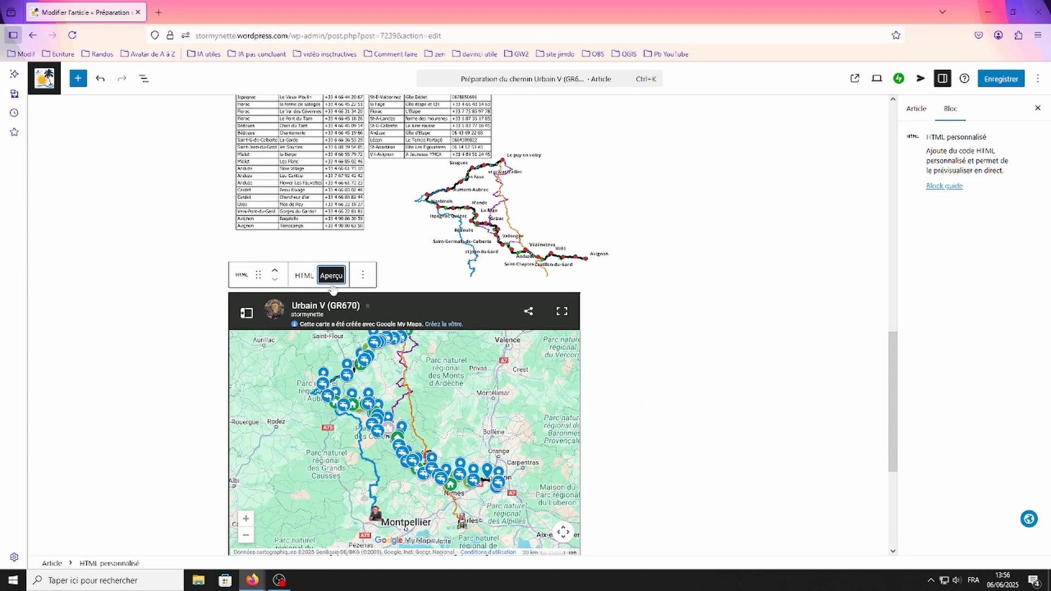
Centre the embedded map by adding a <center> tag before the iframe code and preview the block
click(305, 276)
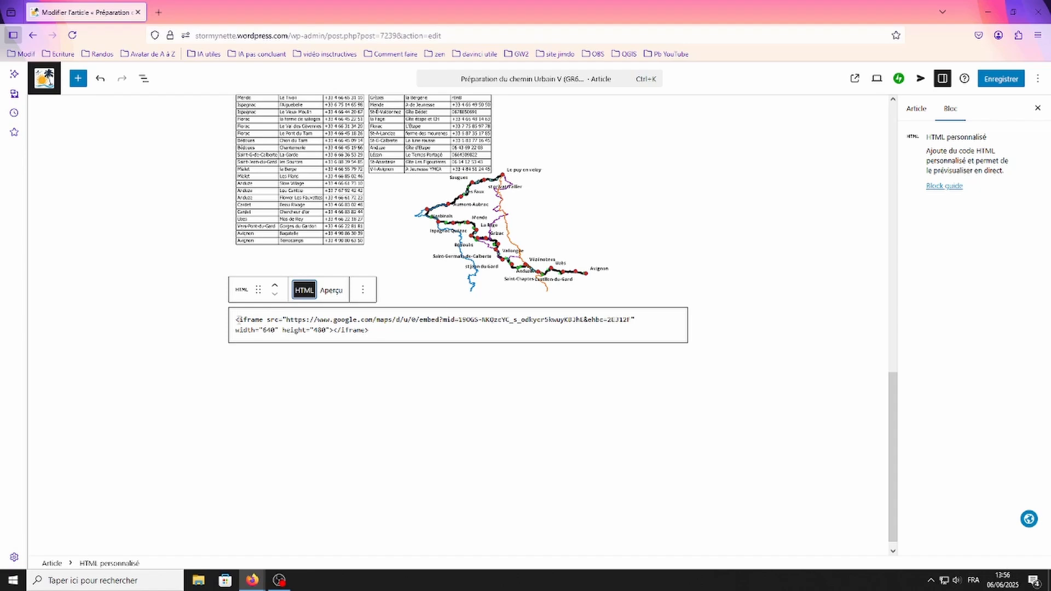
click(237, 321)
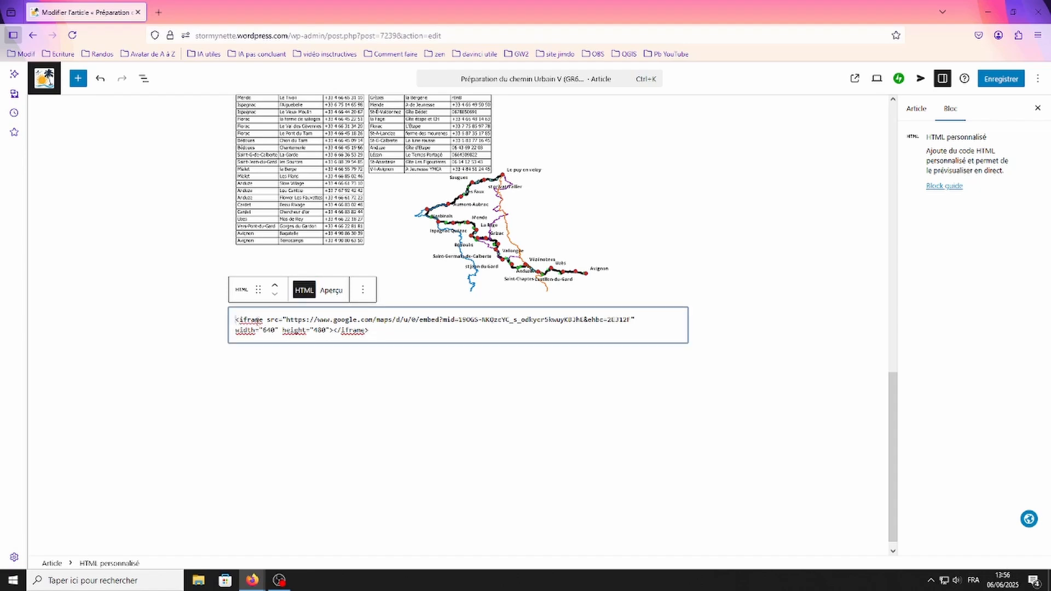
text(<center)
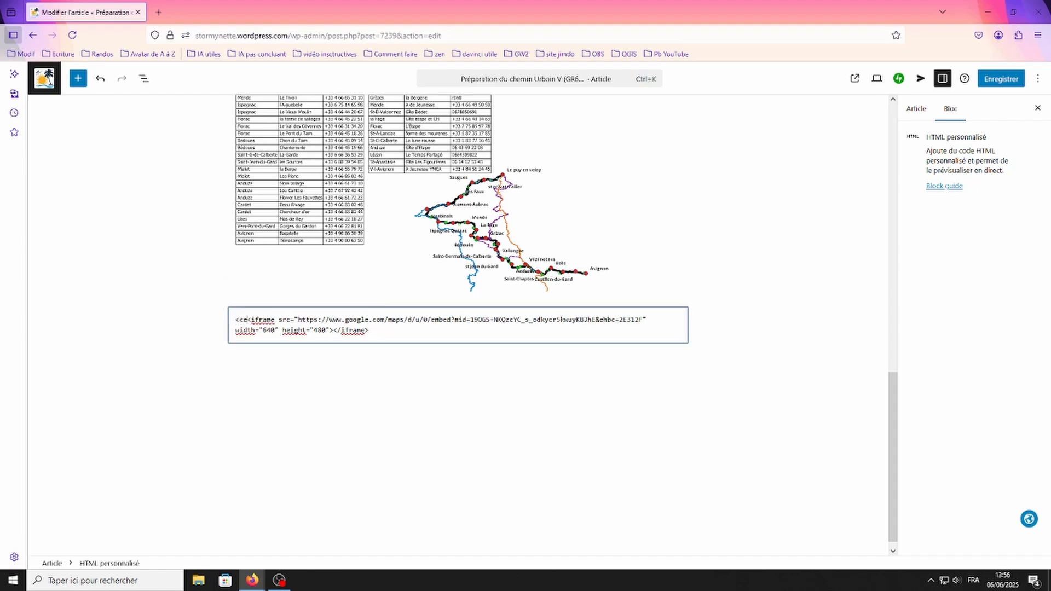
text(>)
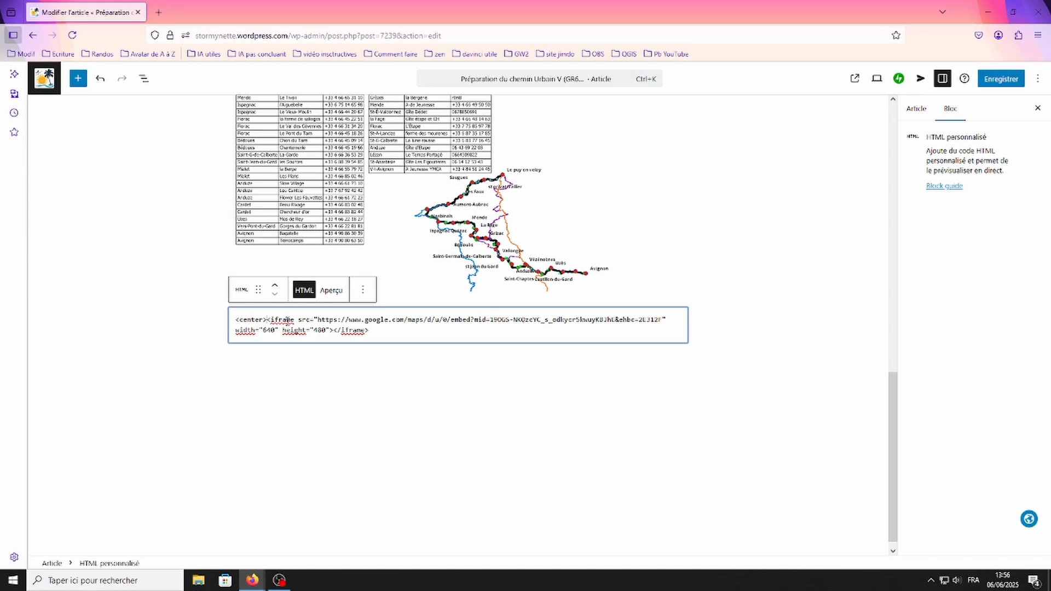
click(331, 290)
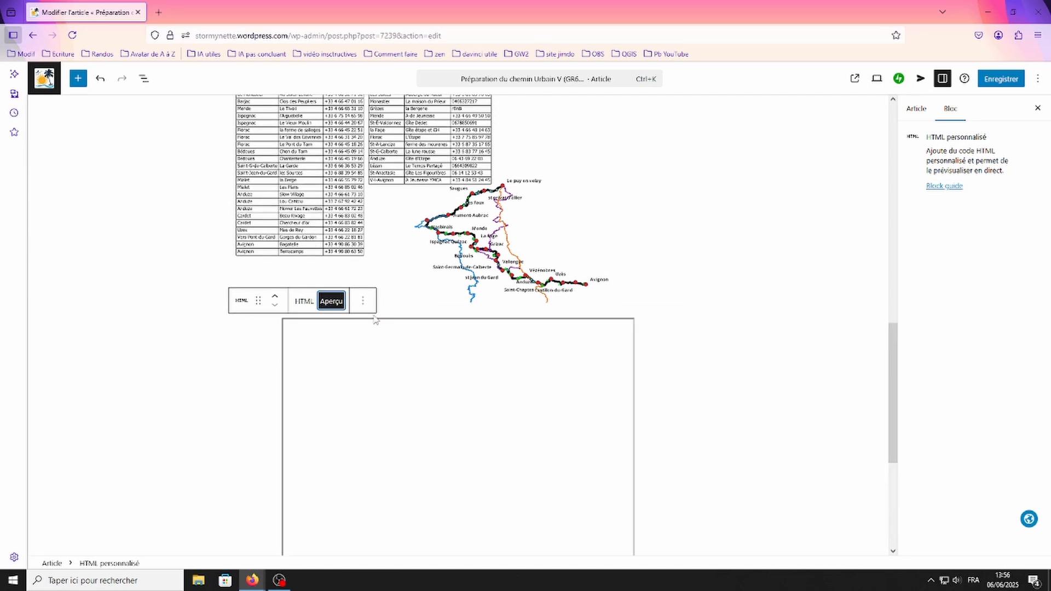
scroll(679, 348, down, 1)
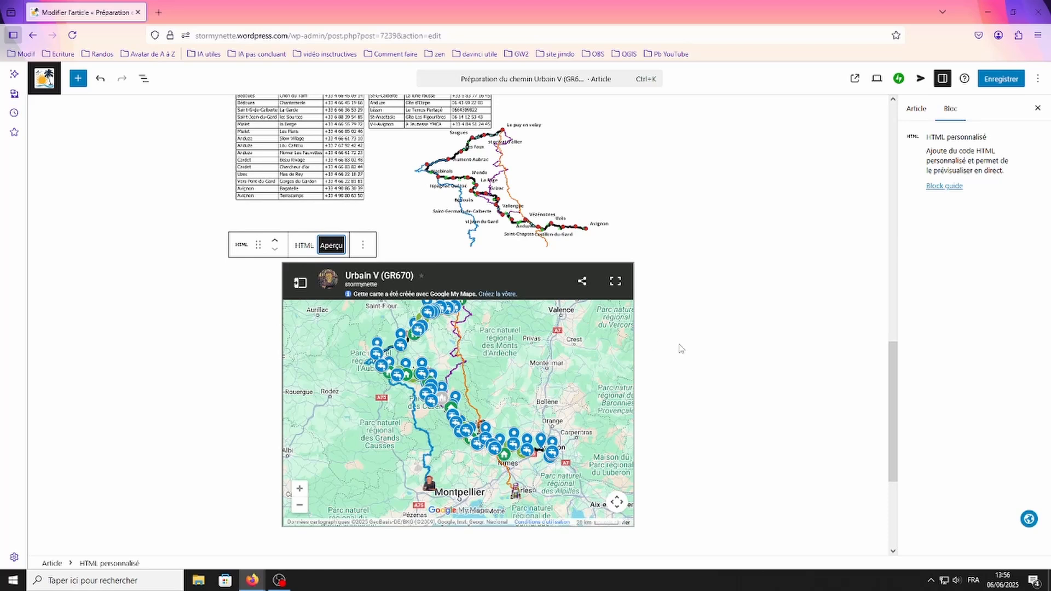
Add an Image block below the embedded map, upload etapes.png to the media library and insert it
scroll(688, 425, down, 3)
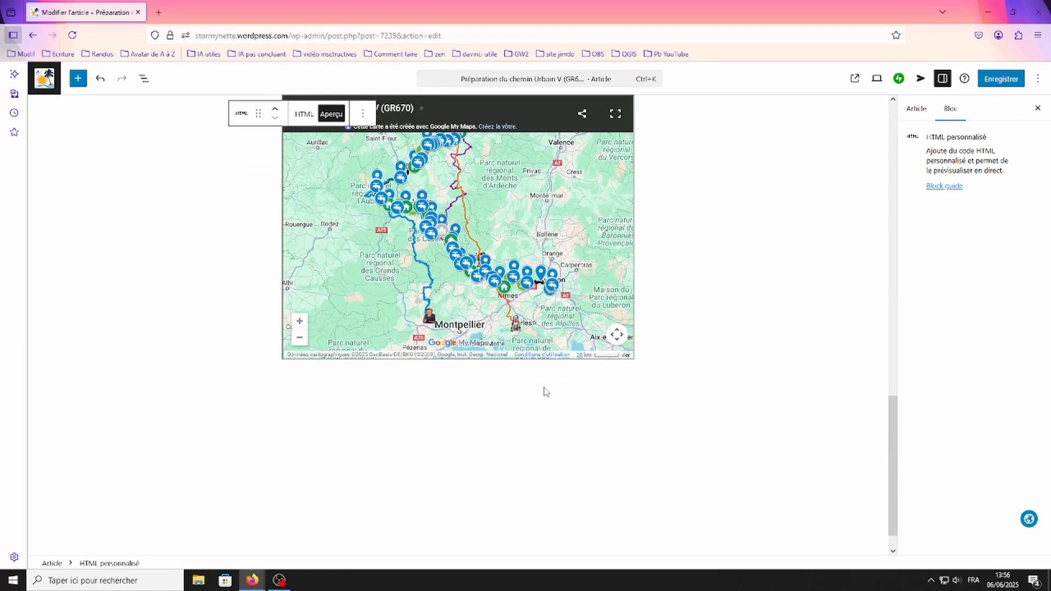
click(545, 392)
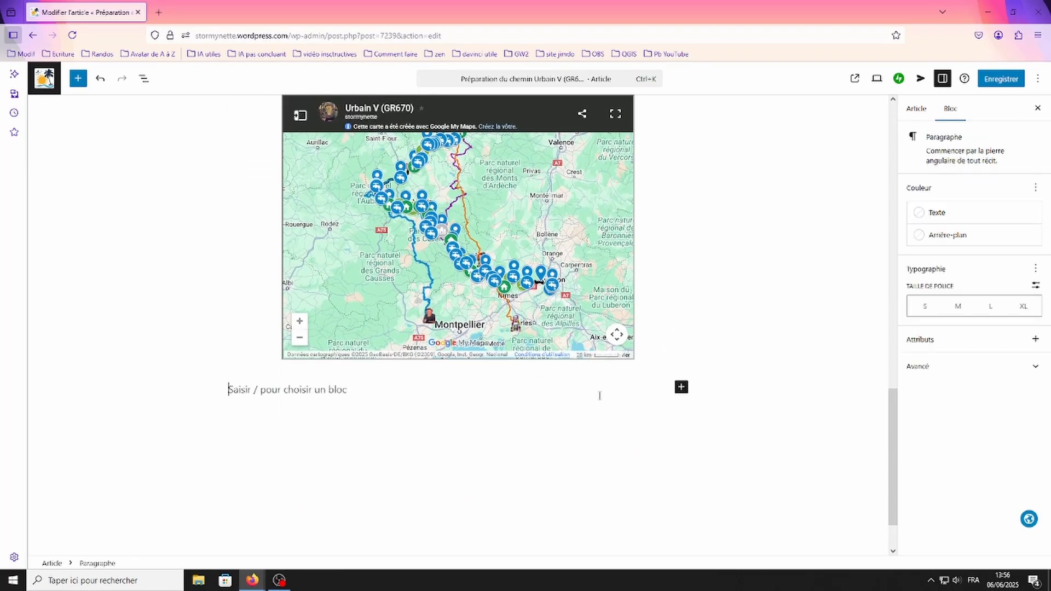
click(682, 388)
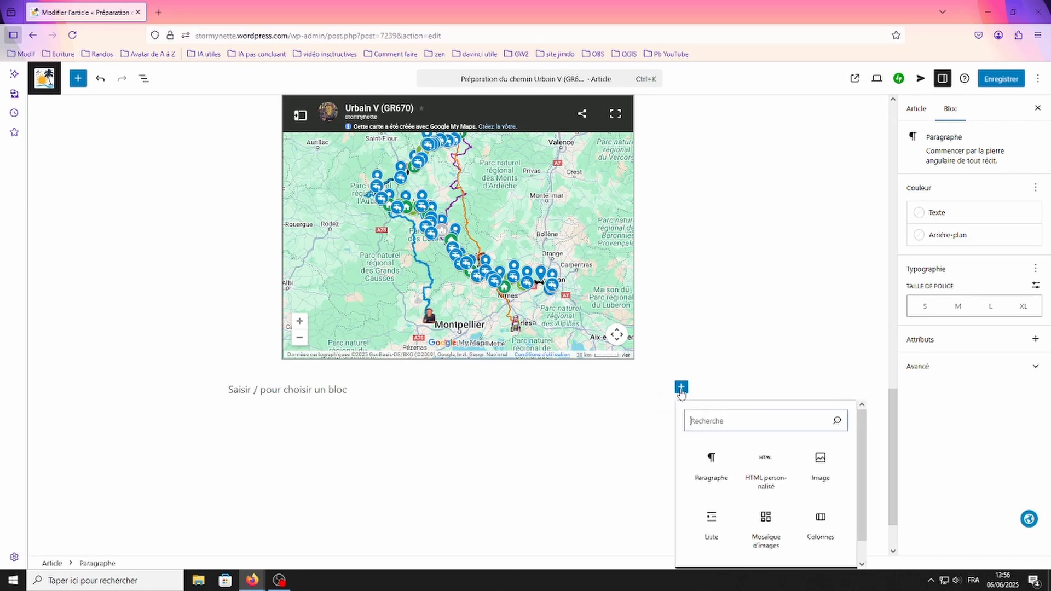
click(816, 466)
click(336, 445)
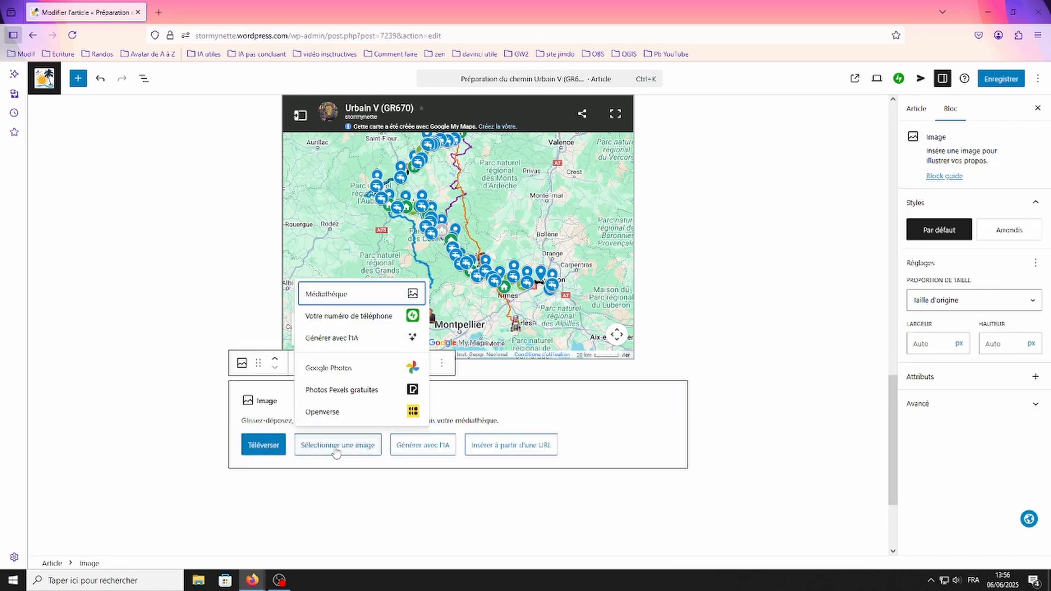
click(326, 295)
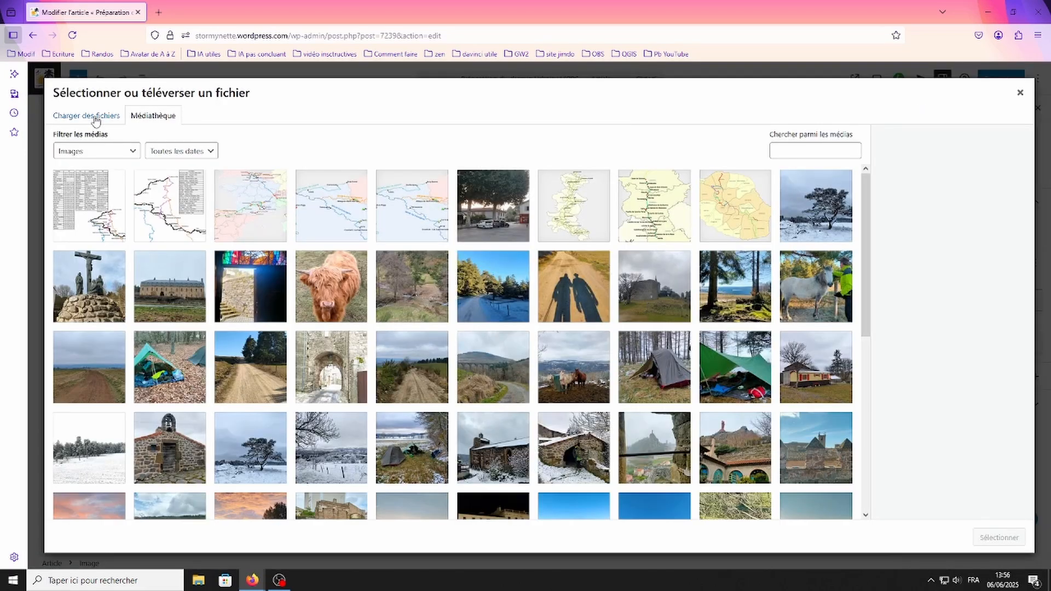
click(99, 122)
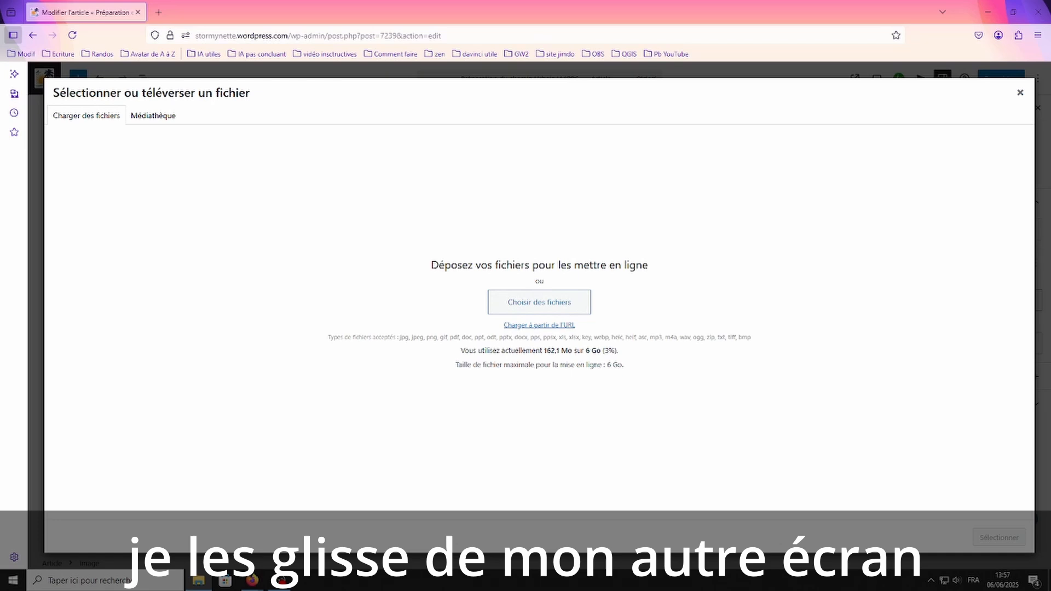
drag(1050, 273, 656, 309)
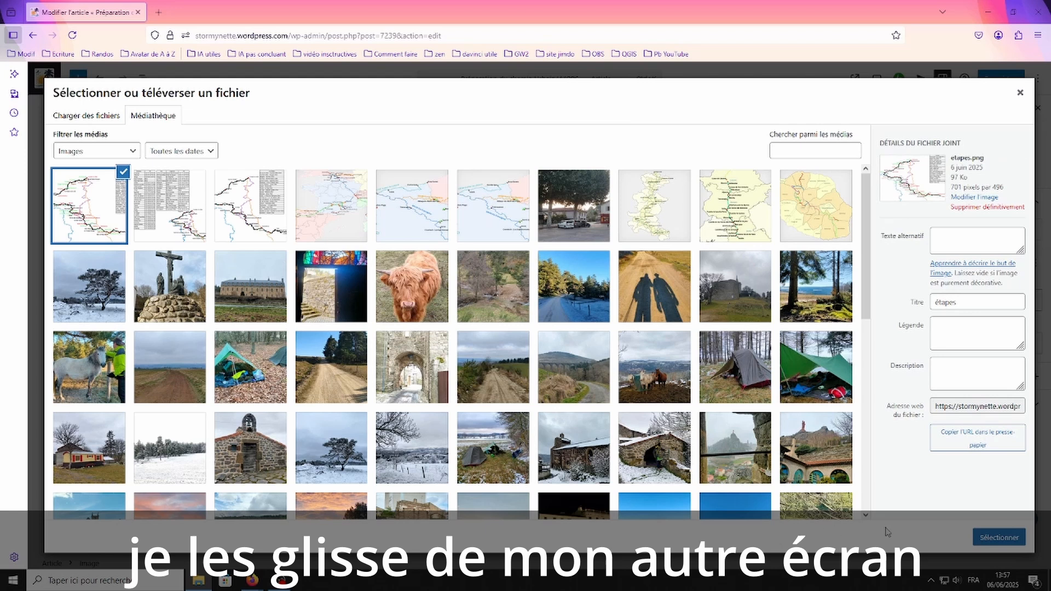
click(999, 537)
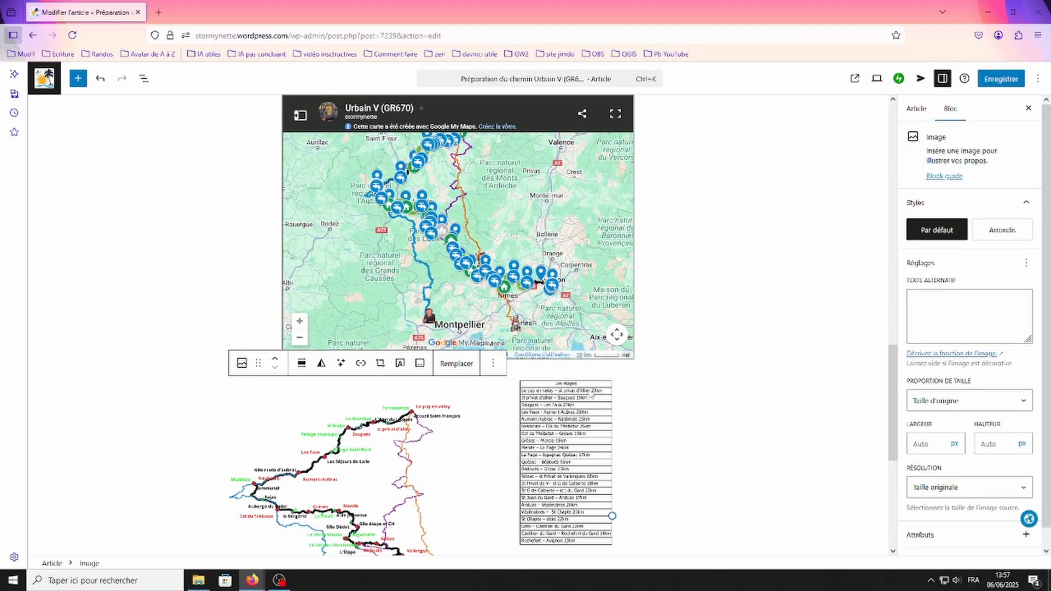
Centre-align the etapes.png image block in the article
scroll(593, 395, down, 3)
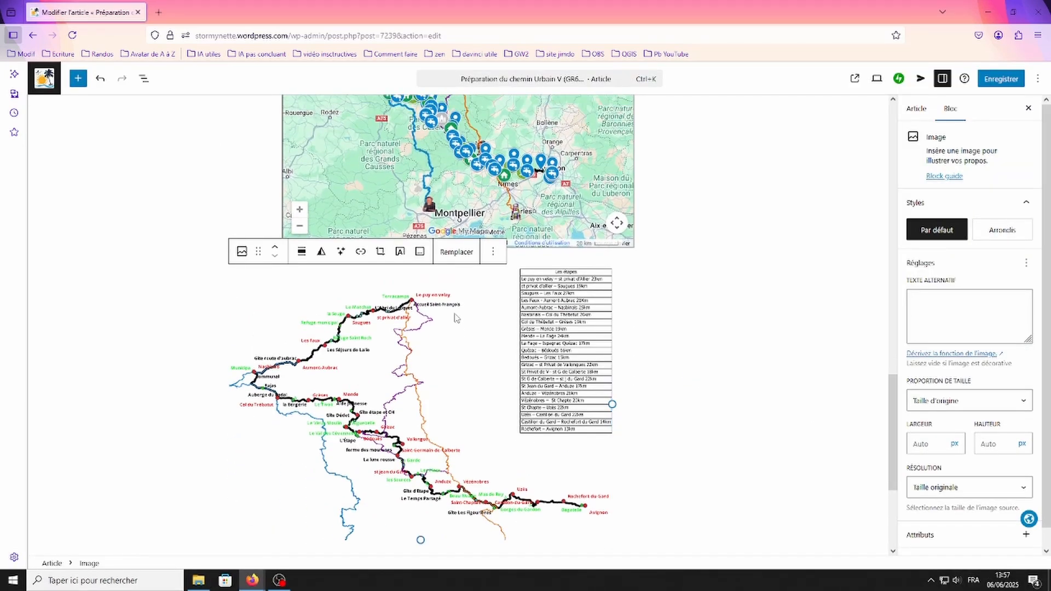
click(301, 251)
click(330, 333)
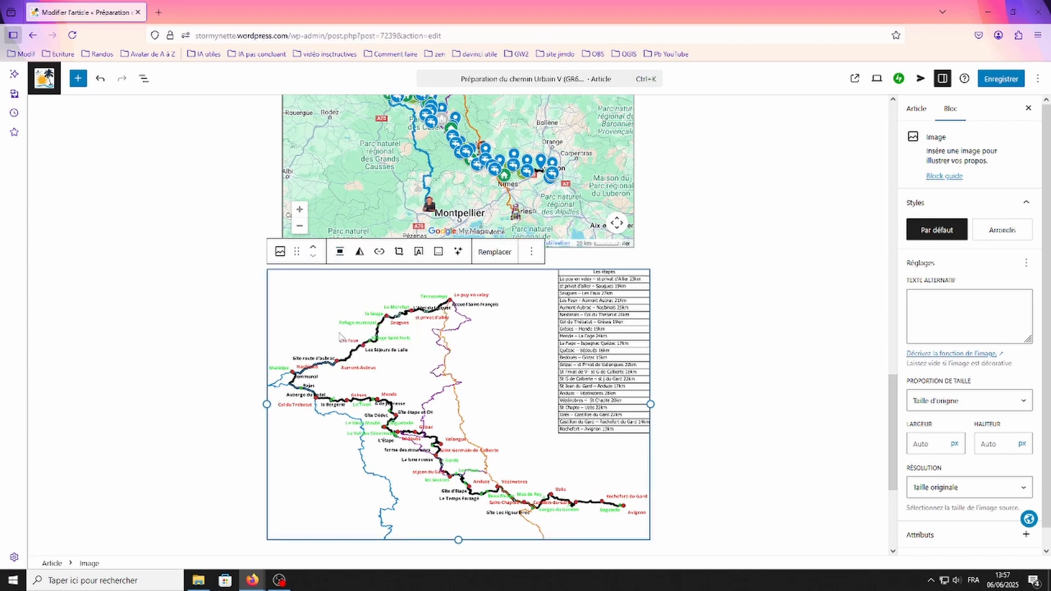
Add an Image block below the etapes.png image and insert dodod.png from the media library
scroll(713, 383, down, 5)
click(619, 386)
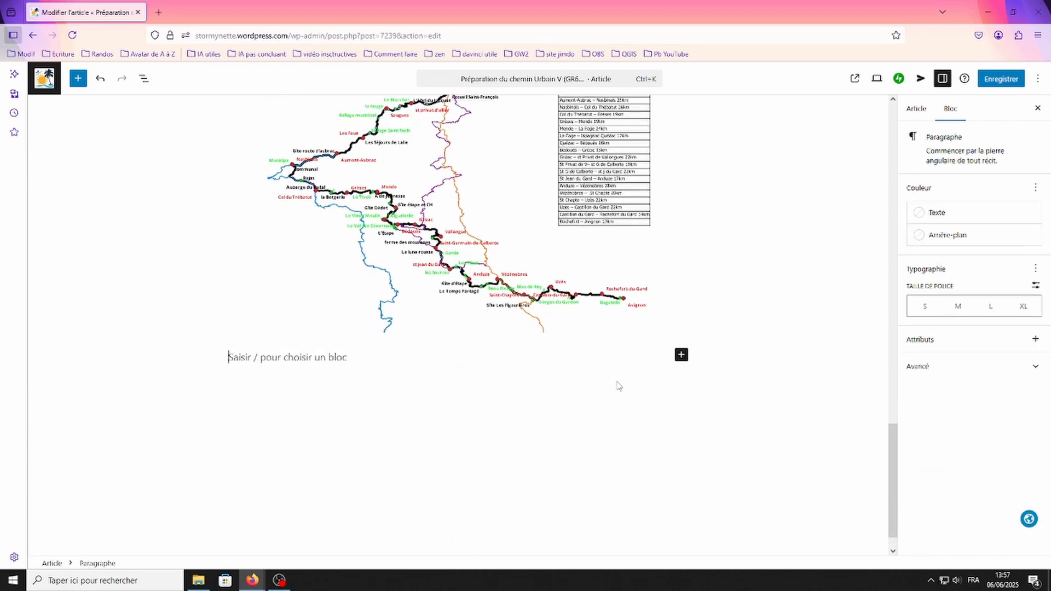
click(681, 356)
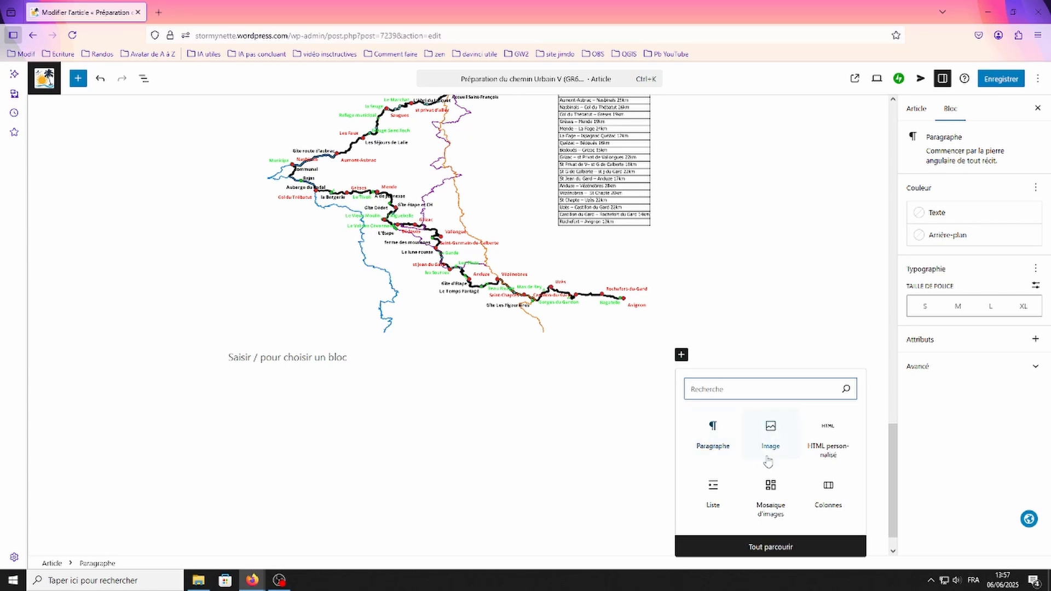
click(770, 435)
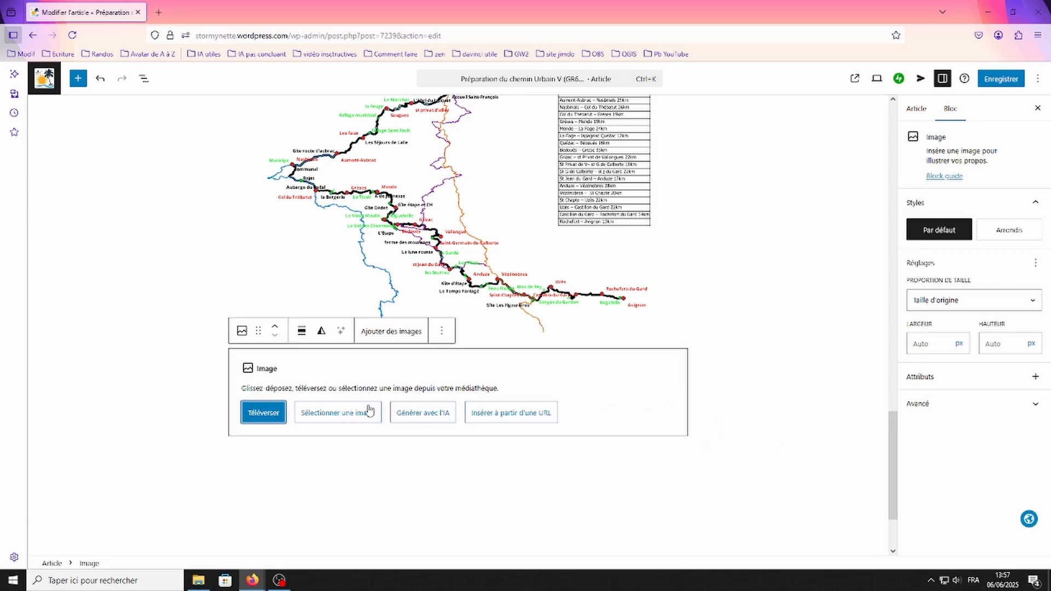
click(335, 414)
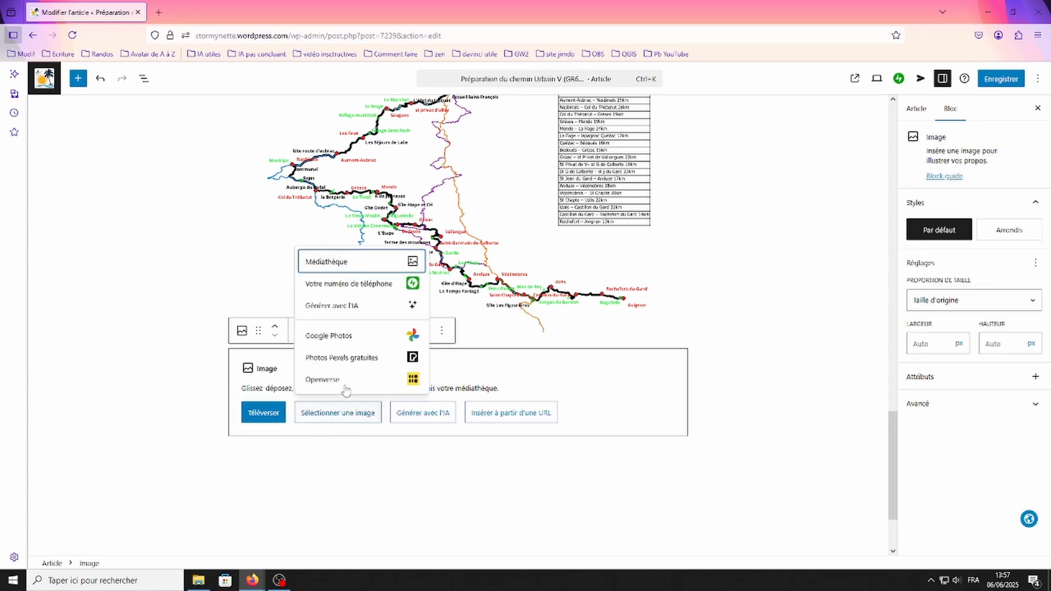
click(329, 261)
click(94, 116)
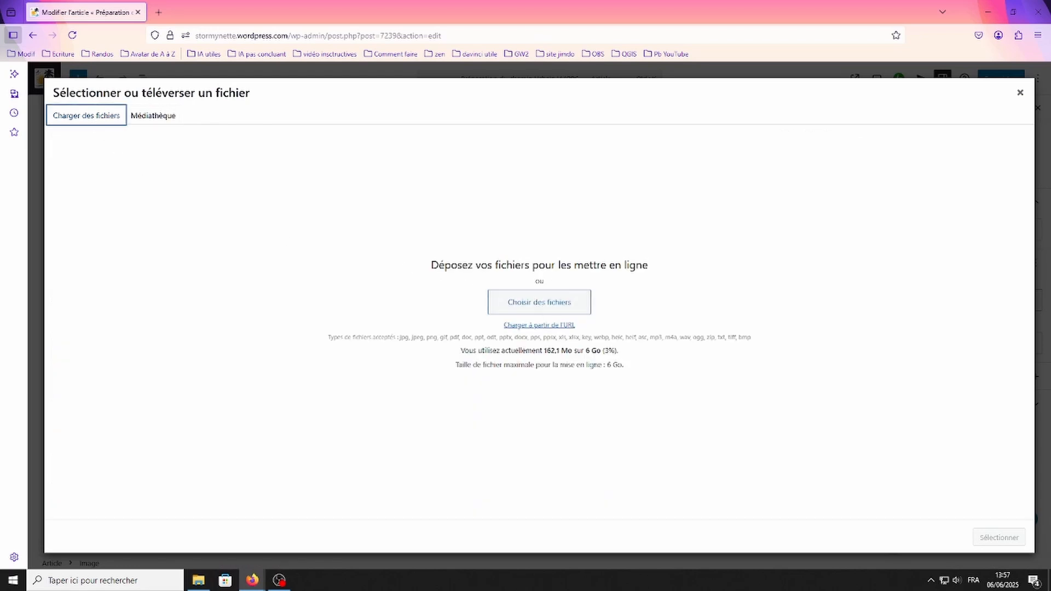
drag(1050, 296, 802, 297)
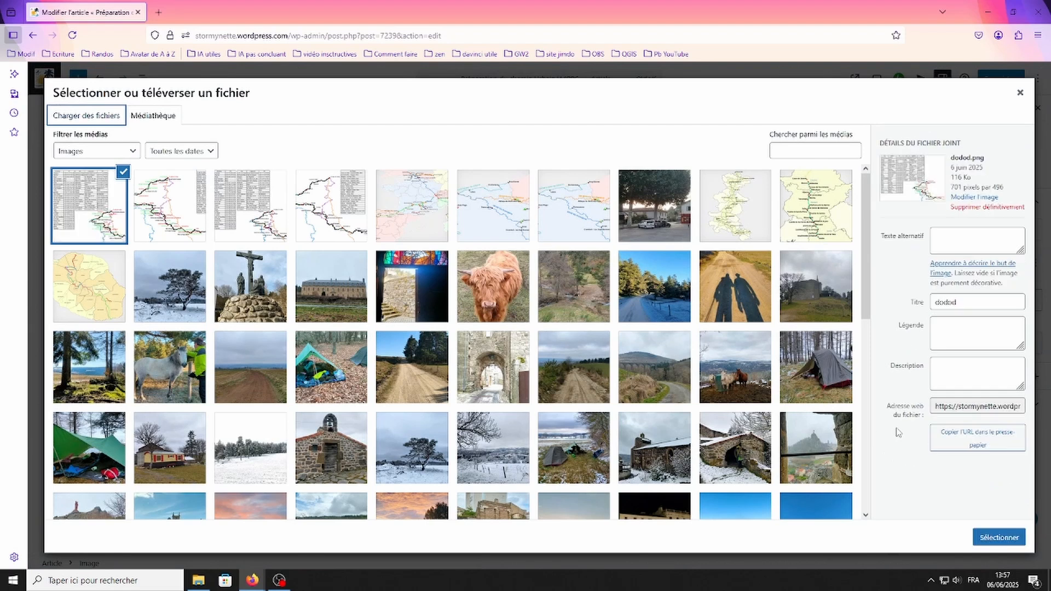
click(999, 537)
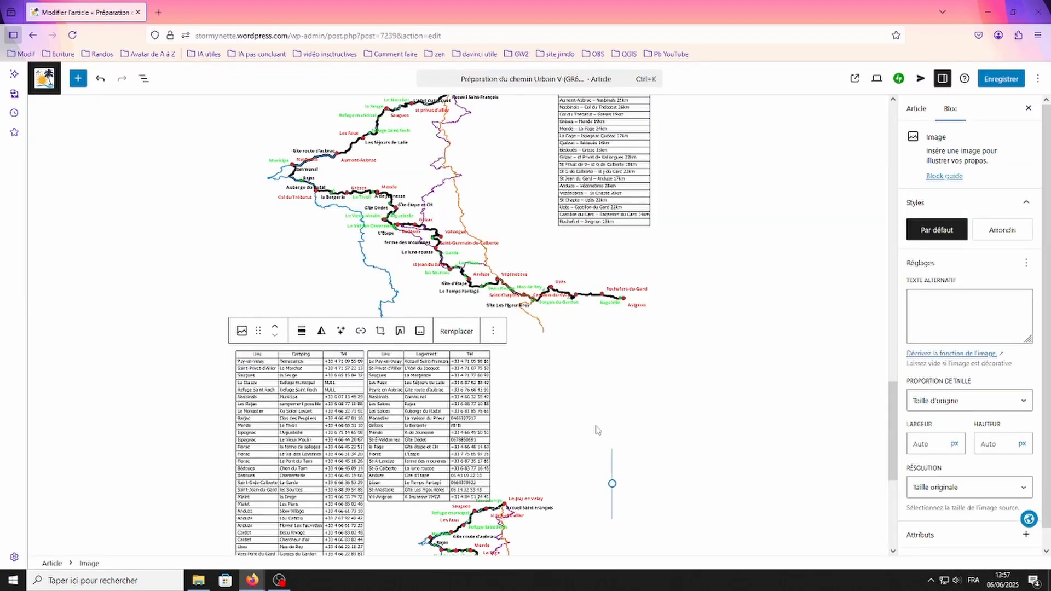
Centre-align the dodod.png image block in the article
click(301, 330)
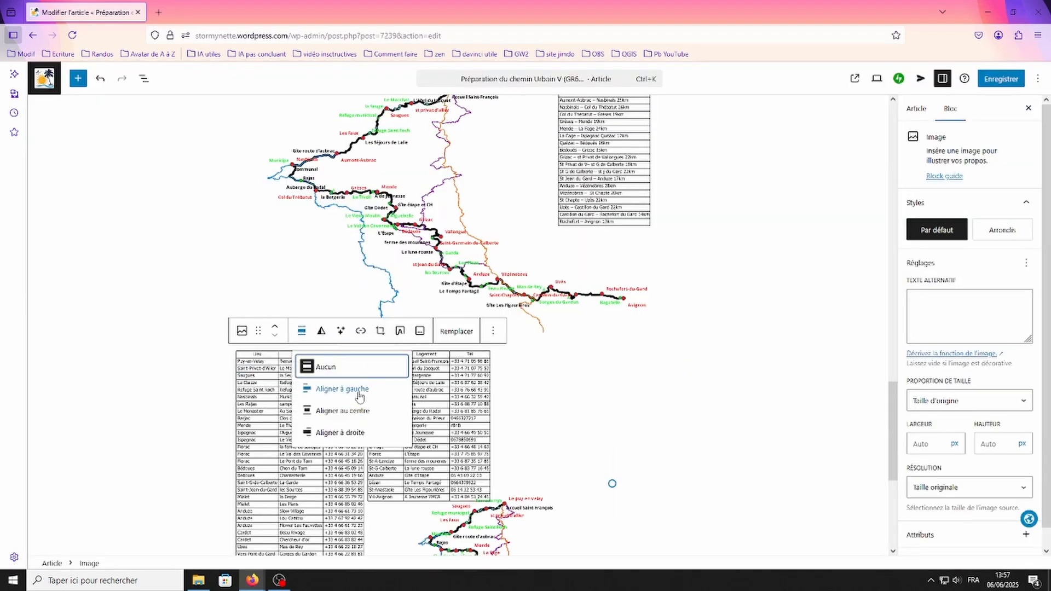
click(353, 416)
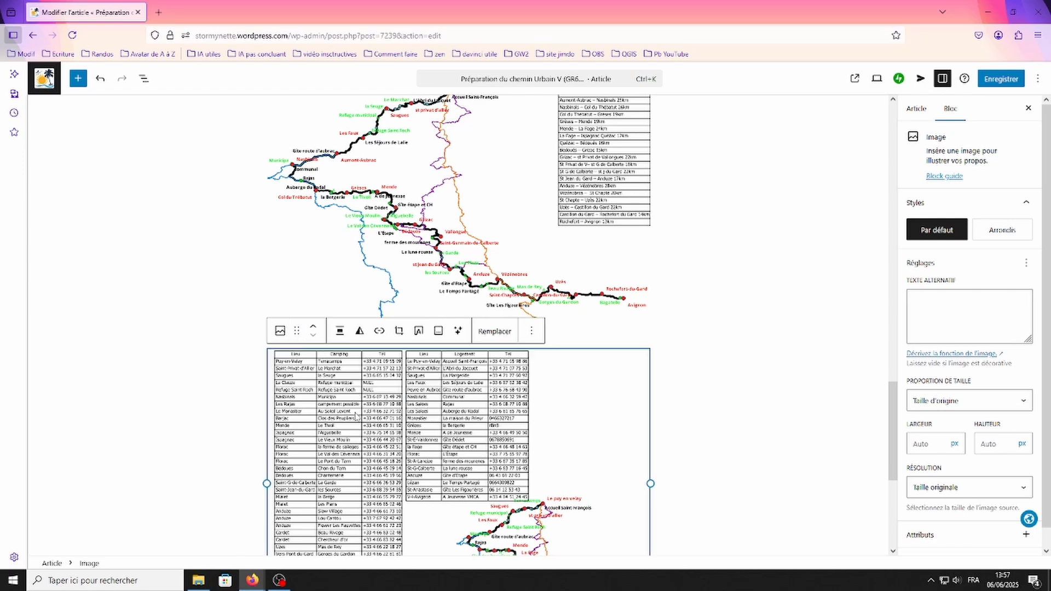
scroll(732, 408, down, 3)
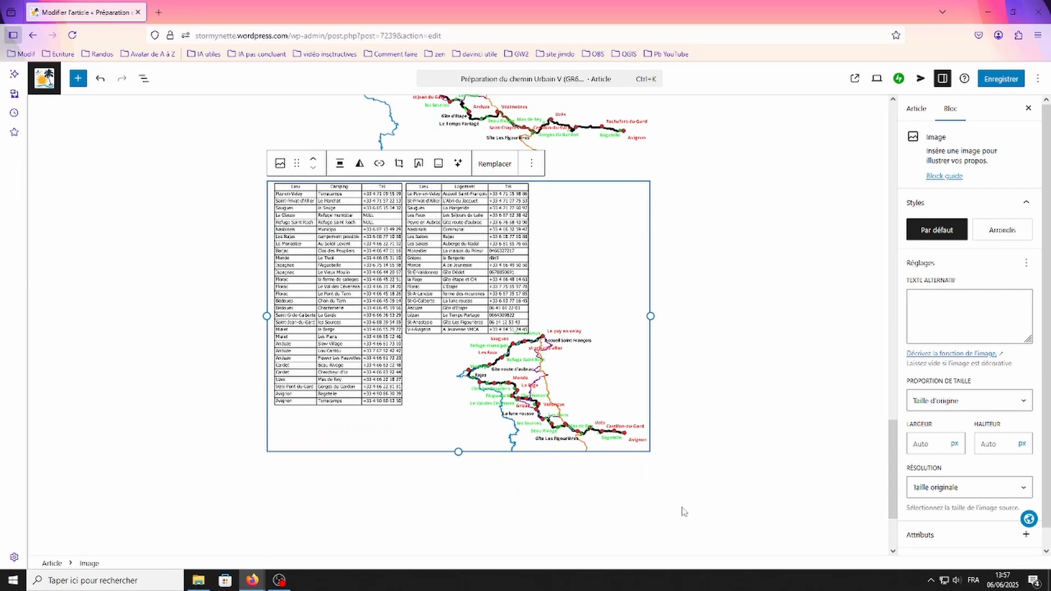
click(590, 515)
Delete the old image of the camping and lodging tables above the embedded My Maps map
scroll(703, 459, up, 10)
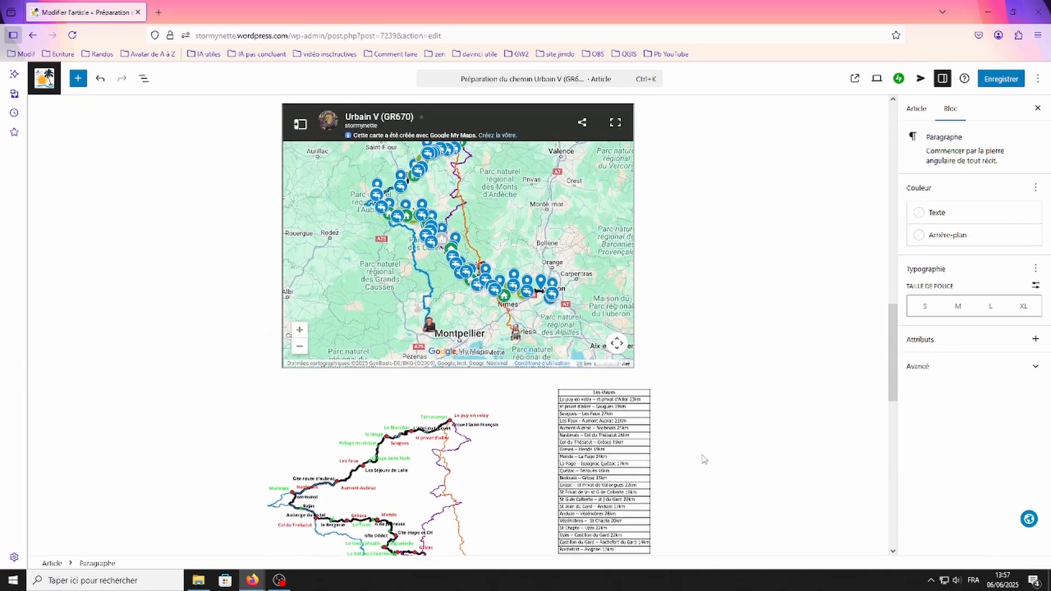
scroll(704, 460, up, 10)
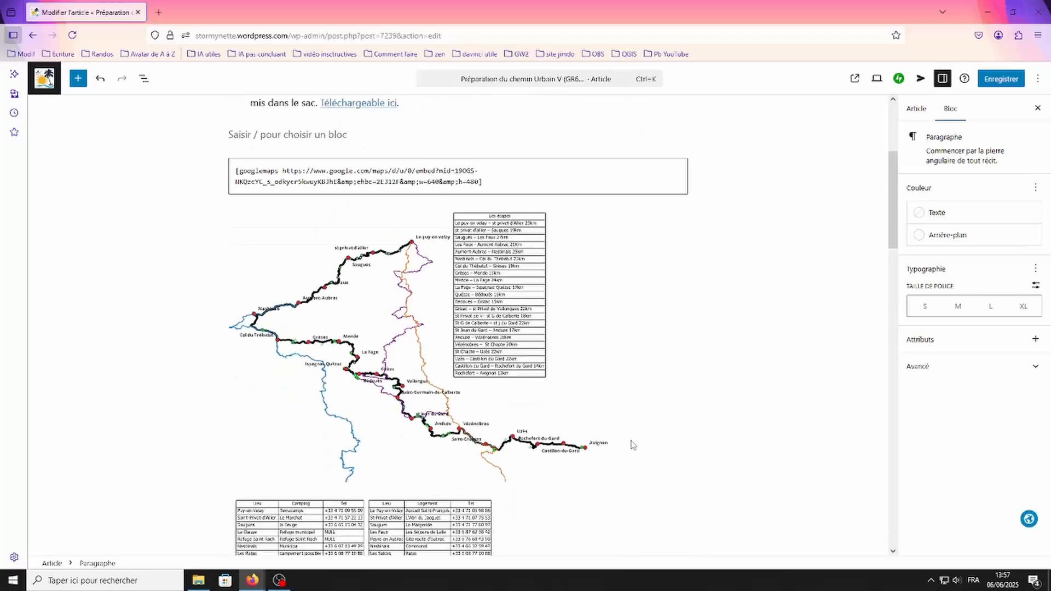
scroll(630, 442, down, 5)
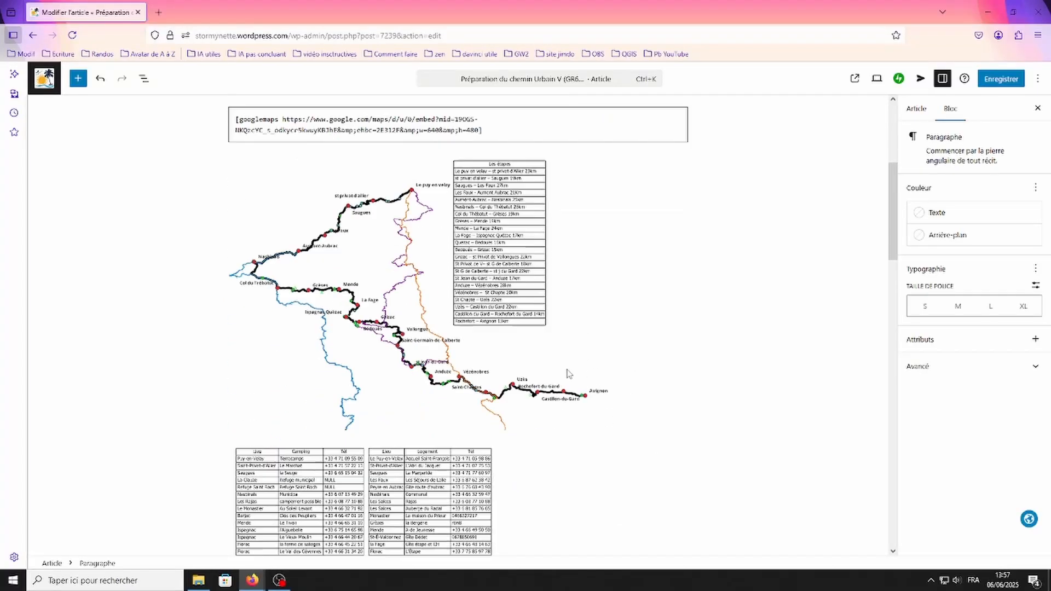
click(546, 383)
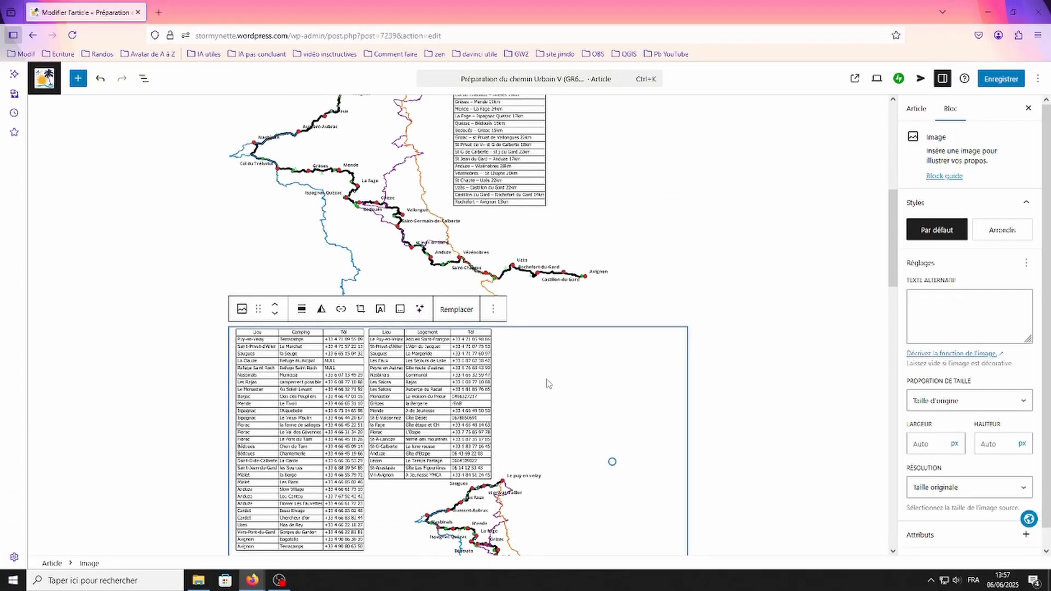
click(492, 308)
scroll(552, 525, down, 3)
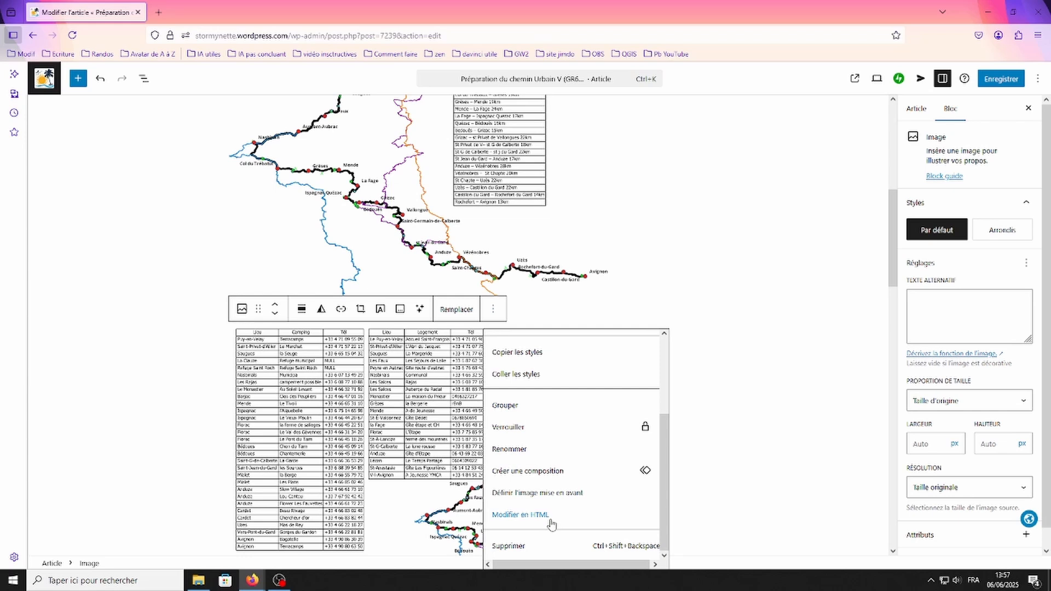
click(547, 549)
Delete the old route map image with the stage table above the embedded map
scroll(571, 453, up, 5)
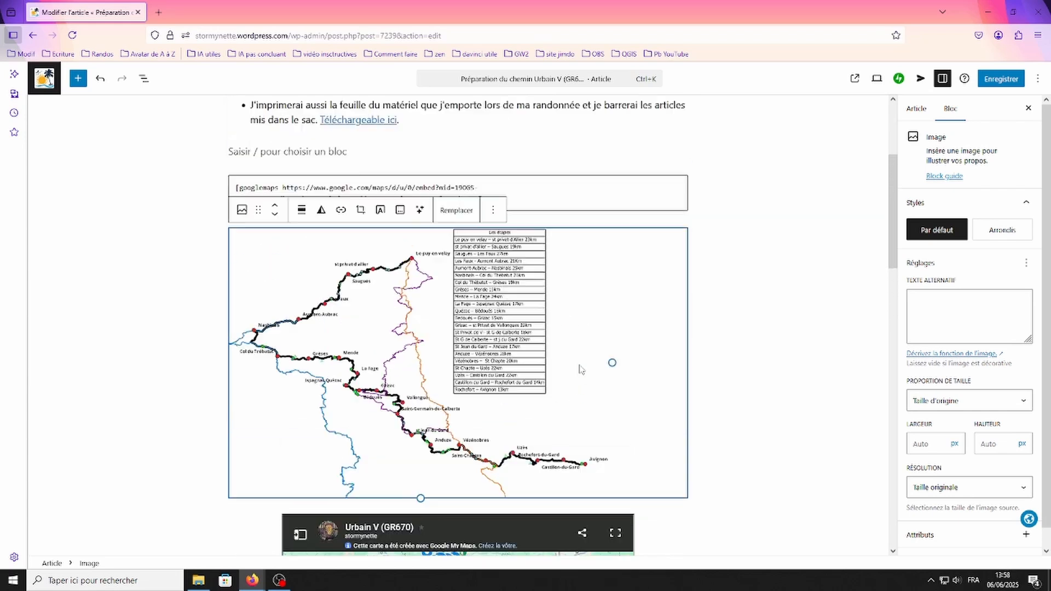
click(492, 307)
scroll(536, 482, down, 3)
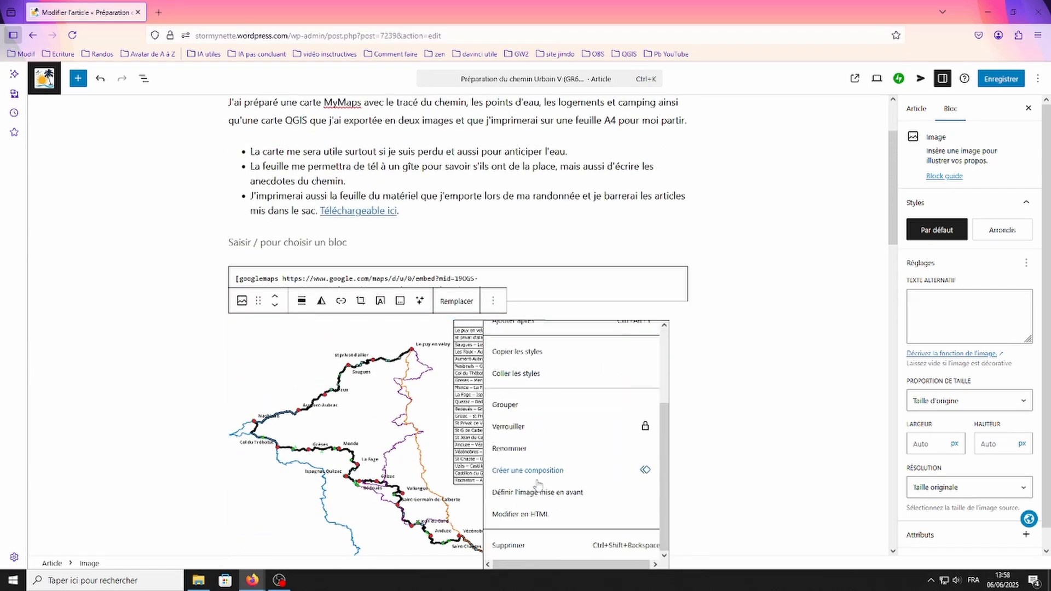
click(508, 546)
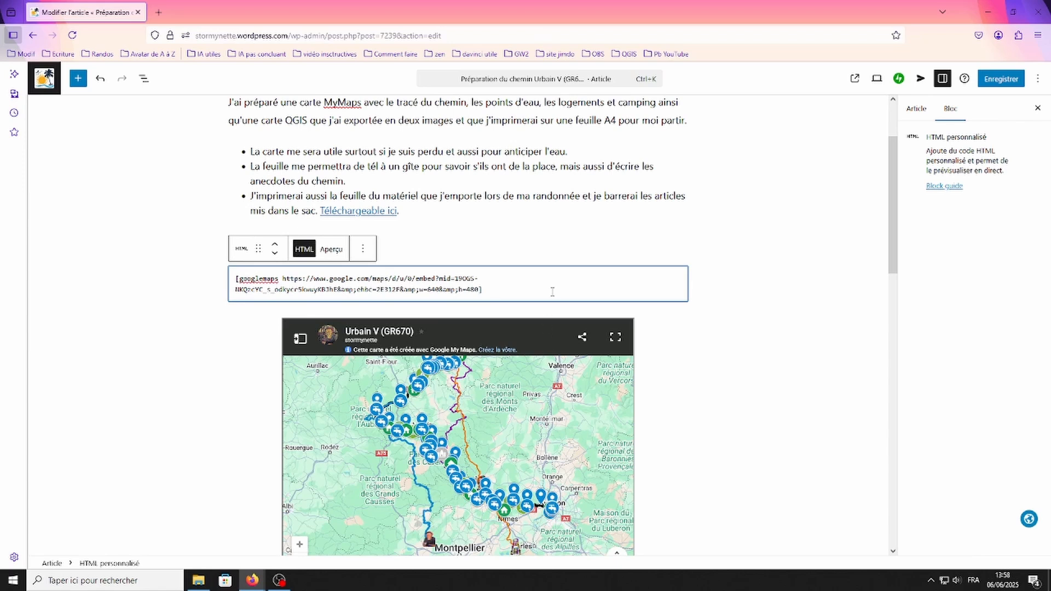
Delete the old HTML personnalisé block containing the [googlemaps] shortcode
click(365, 250)
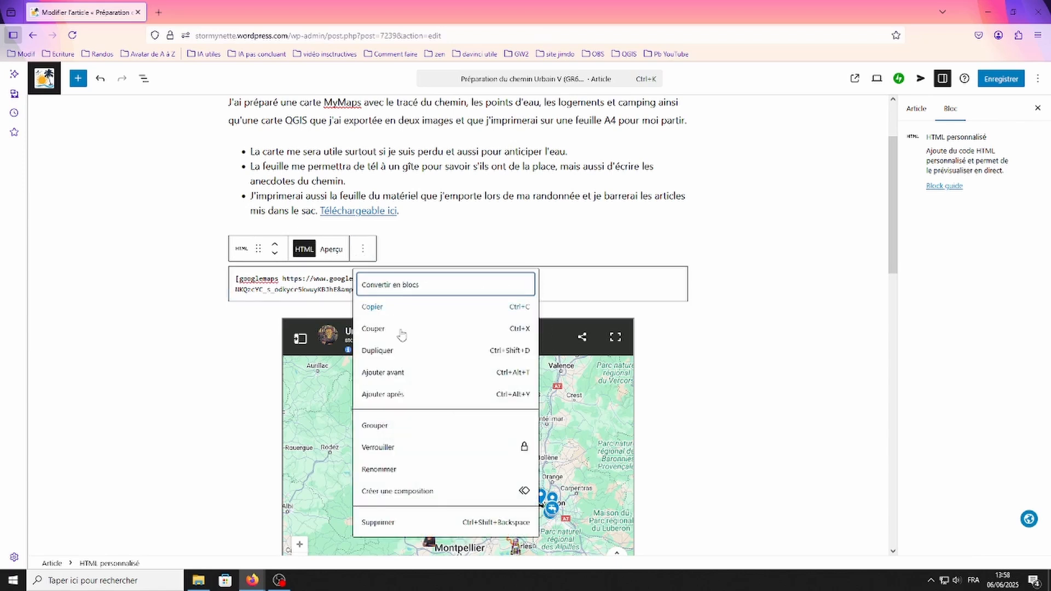
click(417, 522)
scroll(760, 440, down, 1)
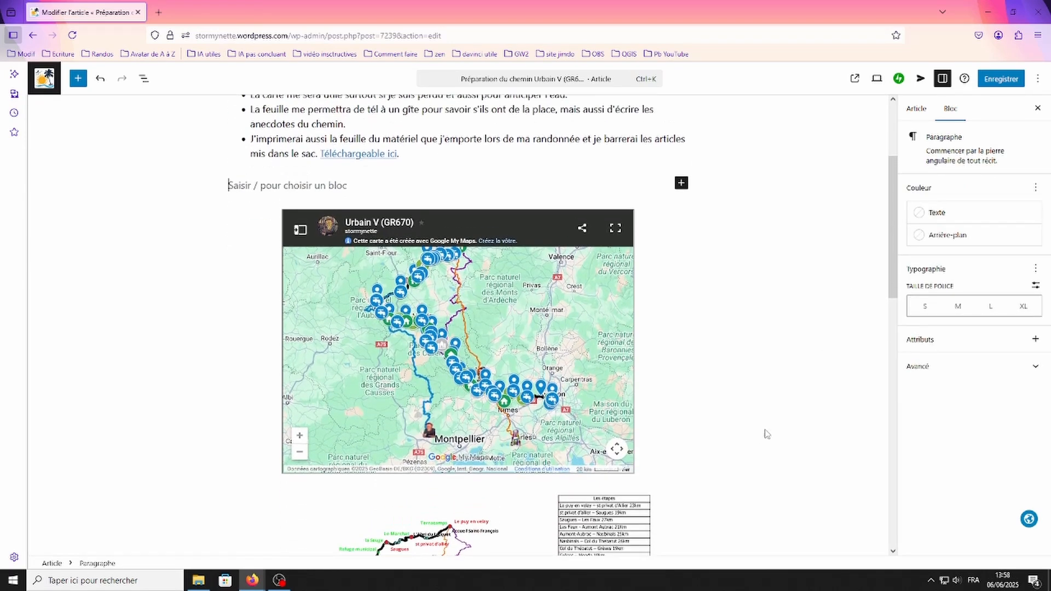
Preview the article in a new tab and check the text, embedded map and both images
click(876, 81)
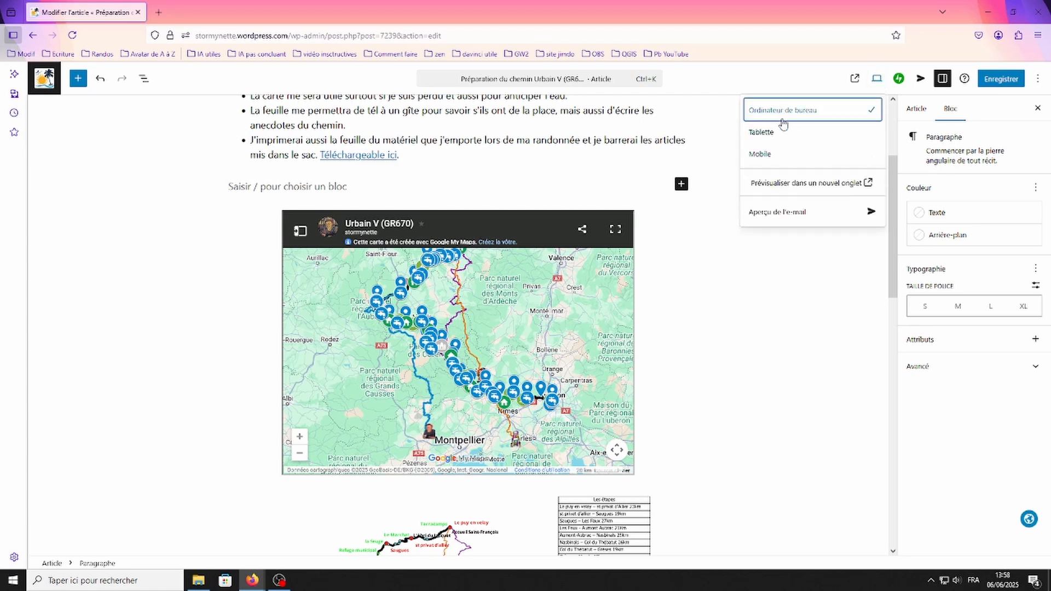
click(791, 184)
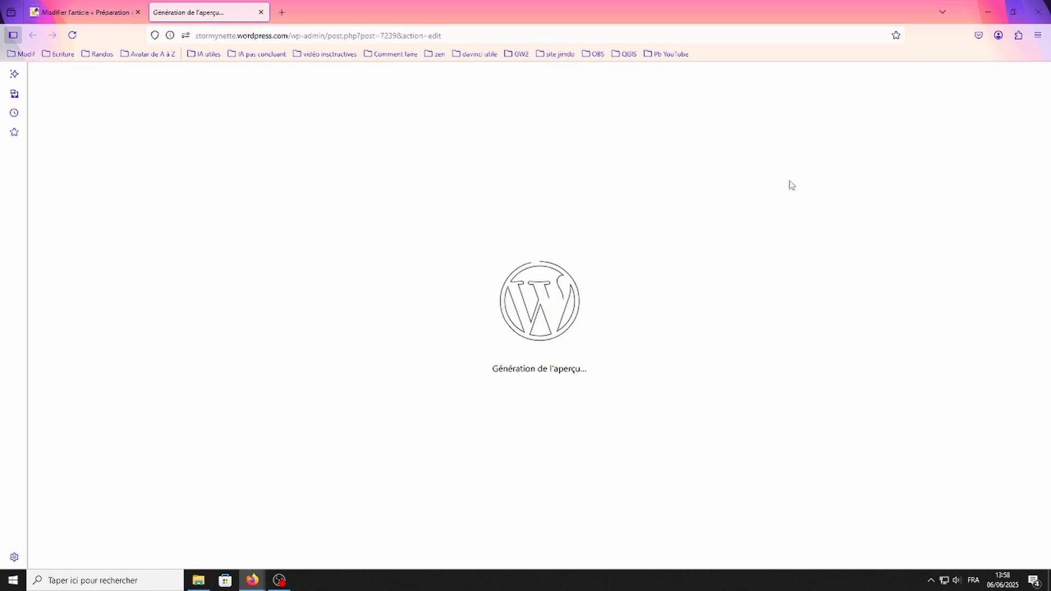
scroll(740, 304, down, 10)
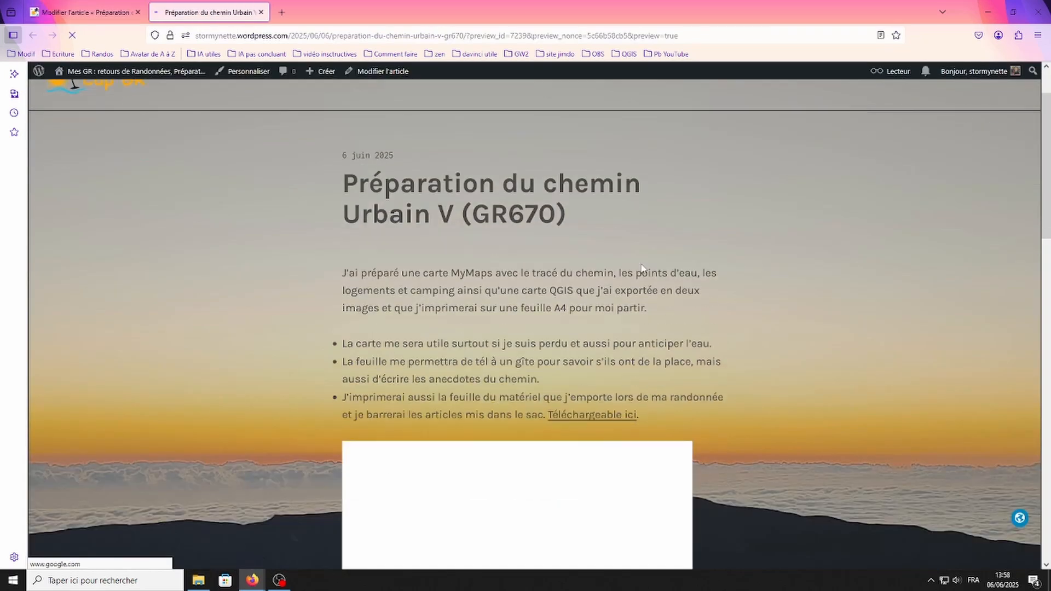
scroll(740, 304, down, 3)
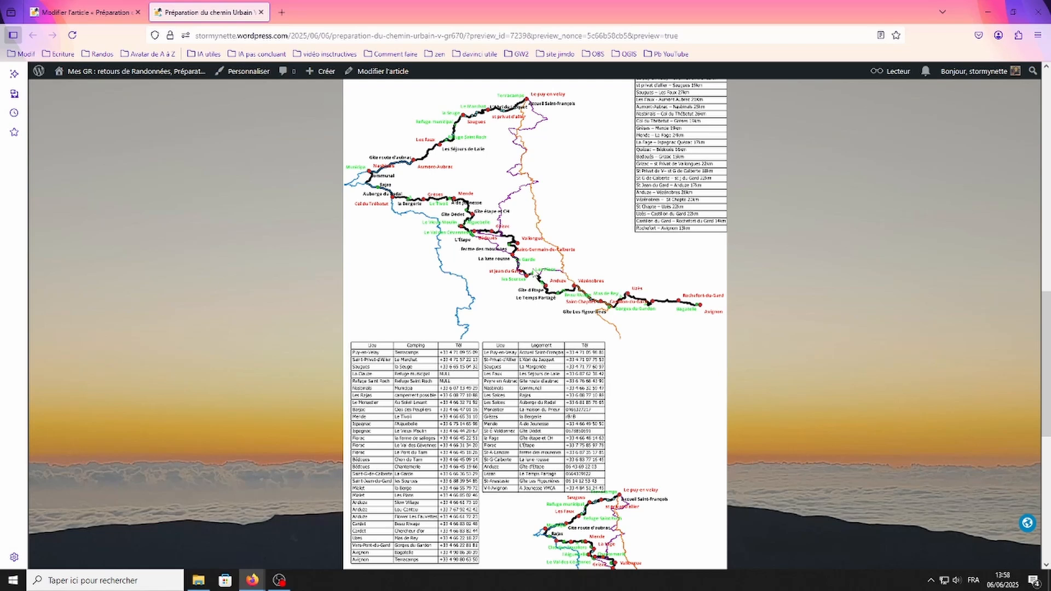
scroll(534, 324, down, 2)
scroll(535, 324, up, 8)
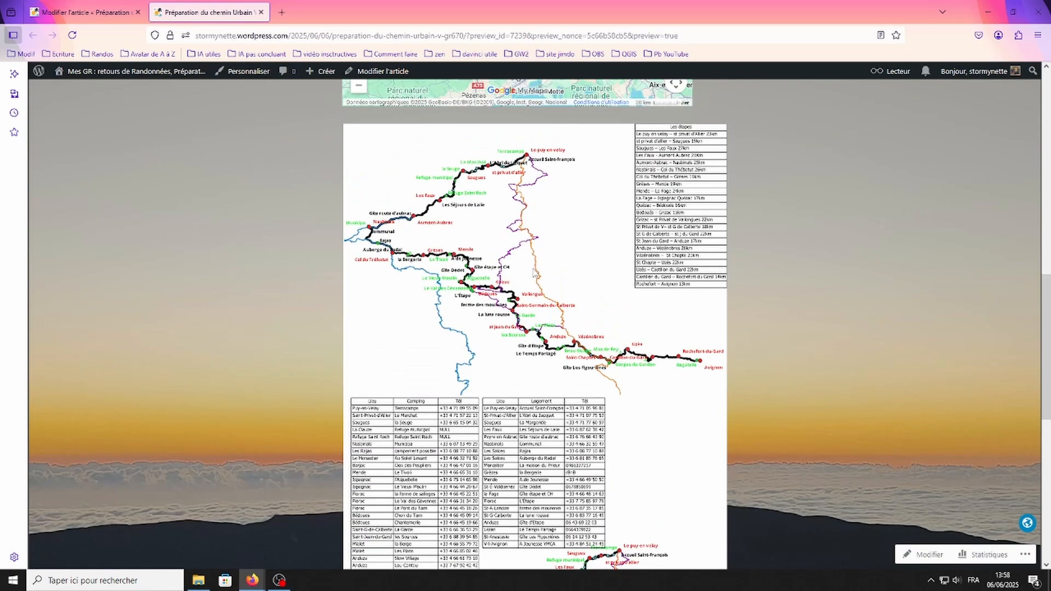
scroll(535, 324, up, 8)
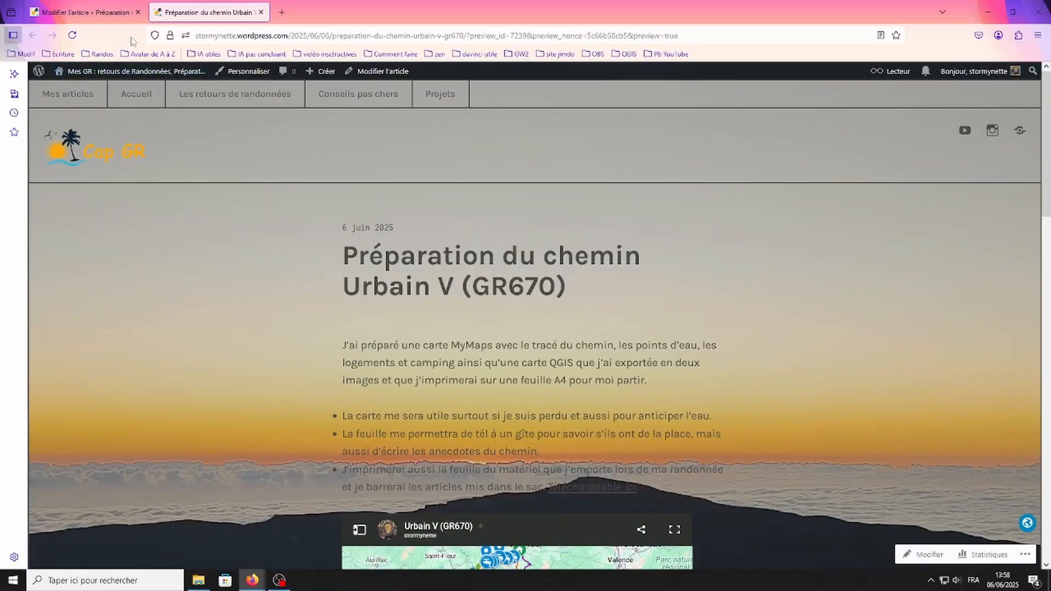
Return to the article editor, save the article and open its published page
click(101, 13)
click(985, 81)
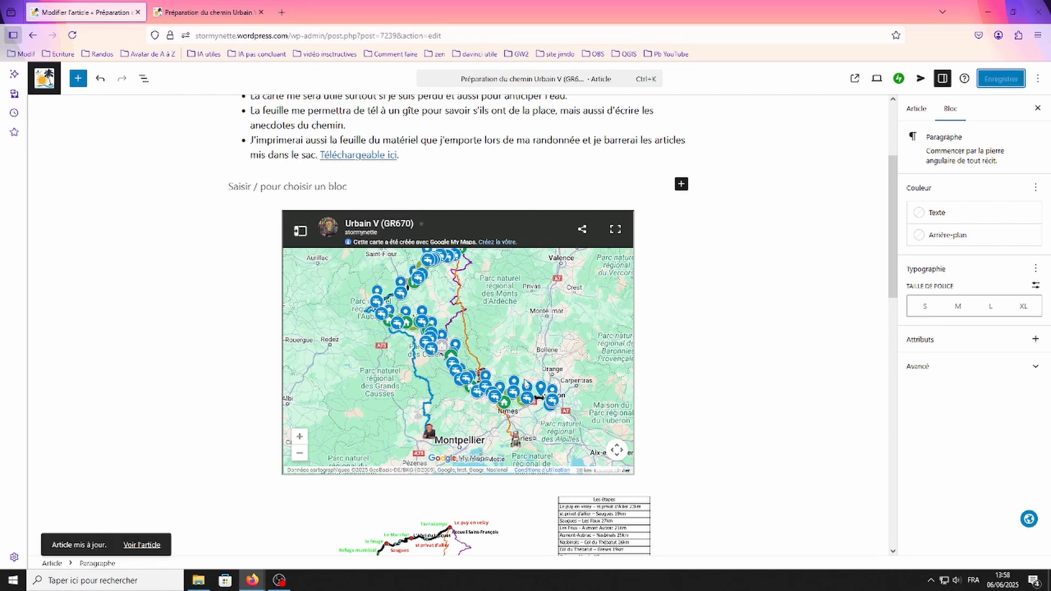
click(141, 544)
Review the published article's embedded map and images, then follow the "Téléchargeable ici" link to the equipment list
scroll(277, 471, down, 6)
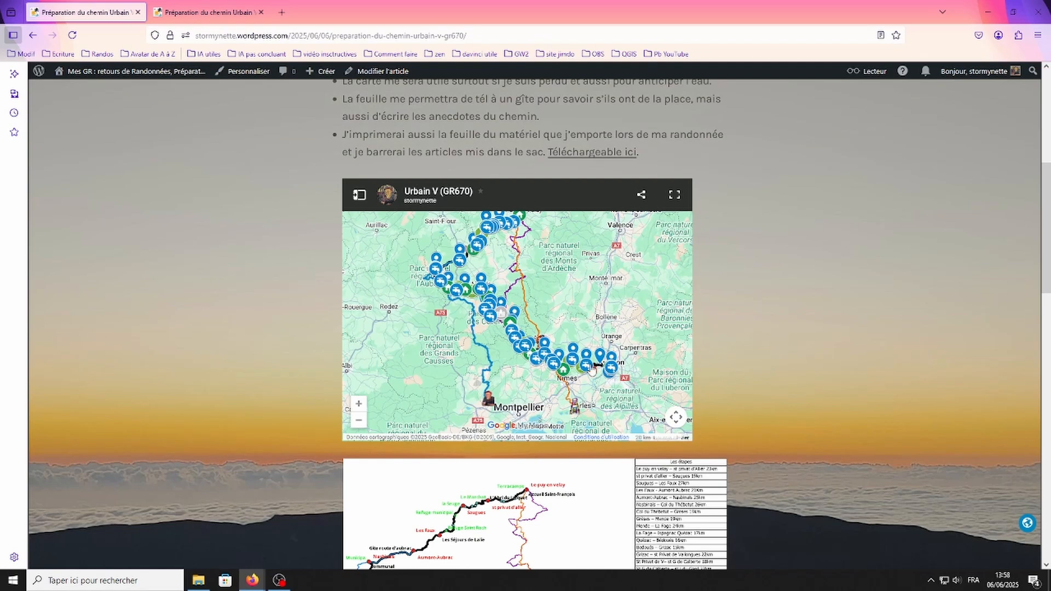
scroll(596, 372, down, 2)
scroll(738, 429, down, 3)
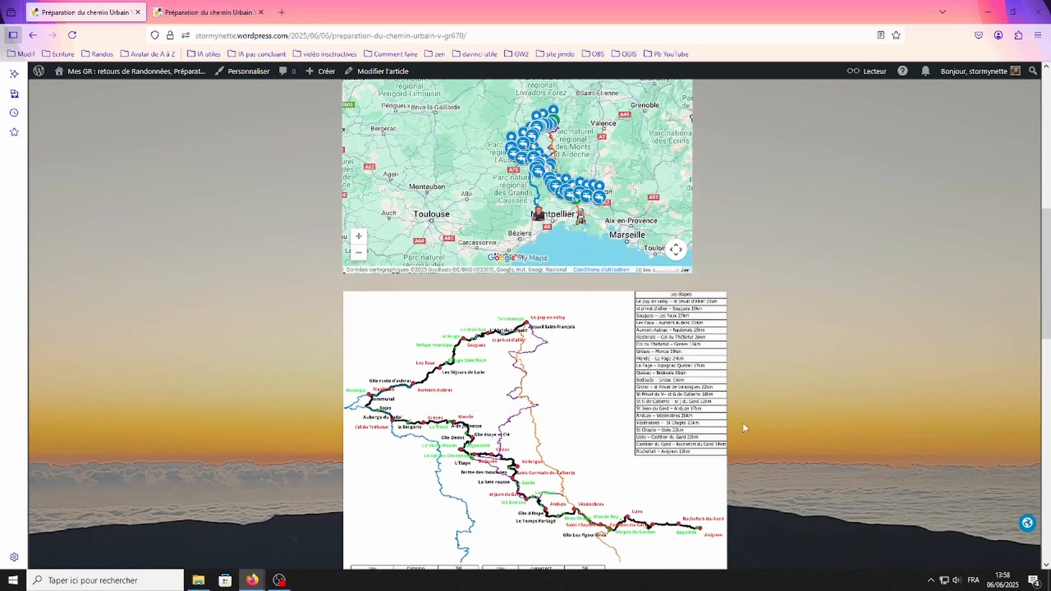
scroll(577, 409, down, 2)
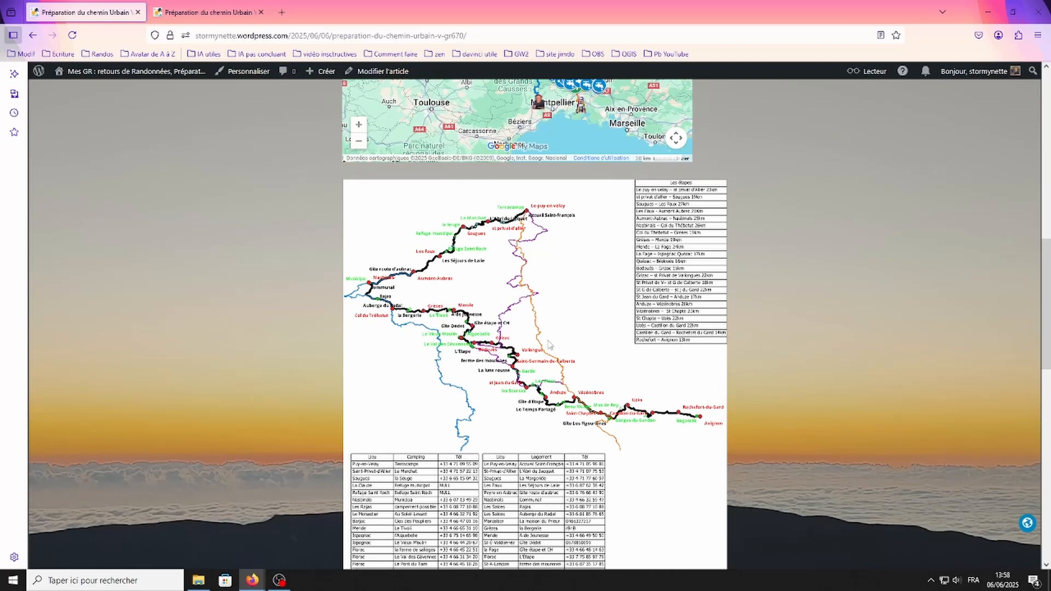
scroll(525, 342, down, 1)
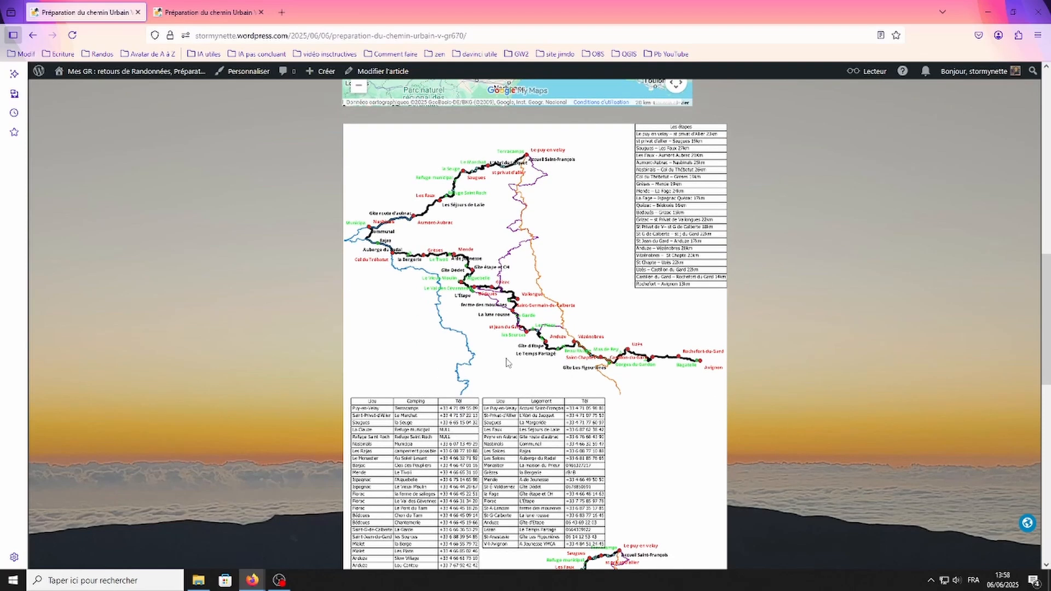
scroll(543, 375, up, 10)
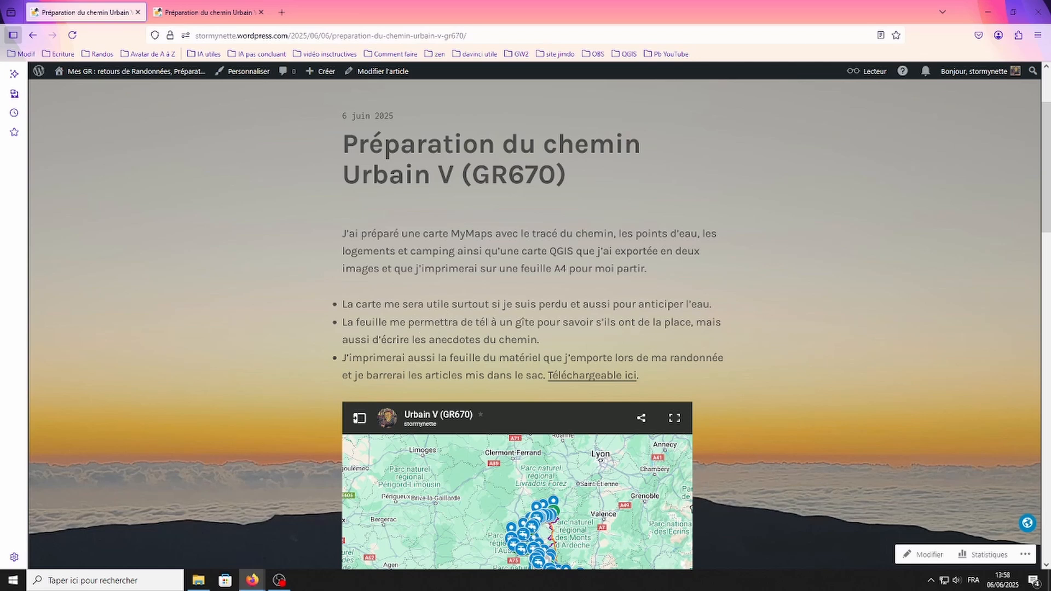
scroll(707, 348, down, 1)
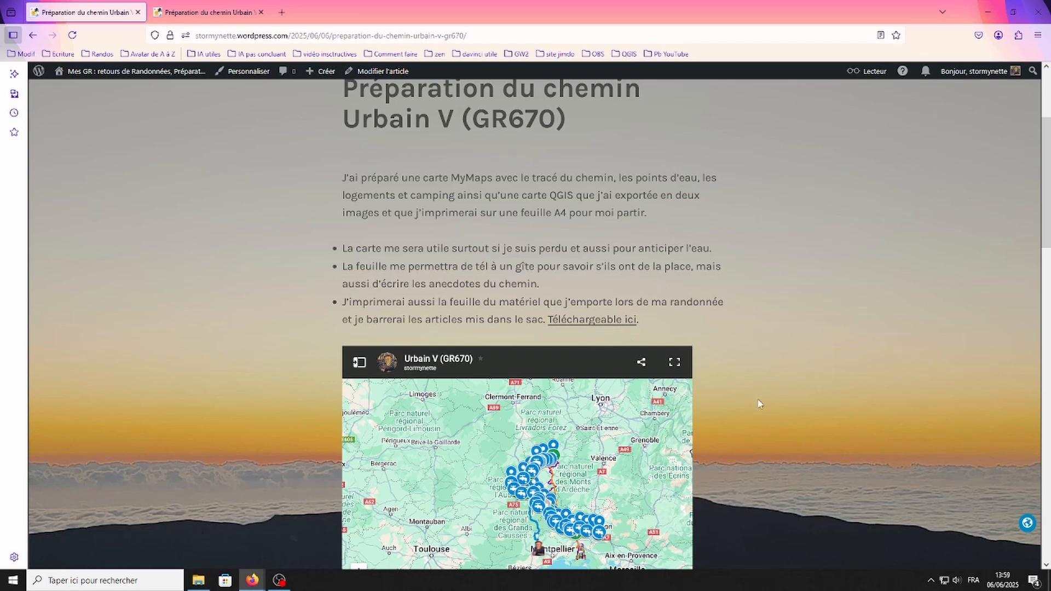
scroll(759, 404, down, 2)
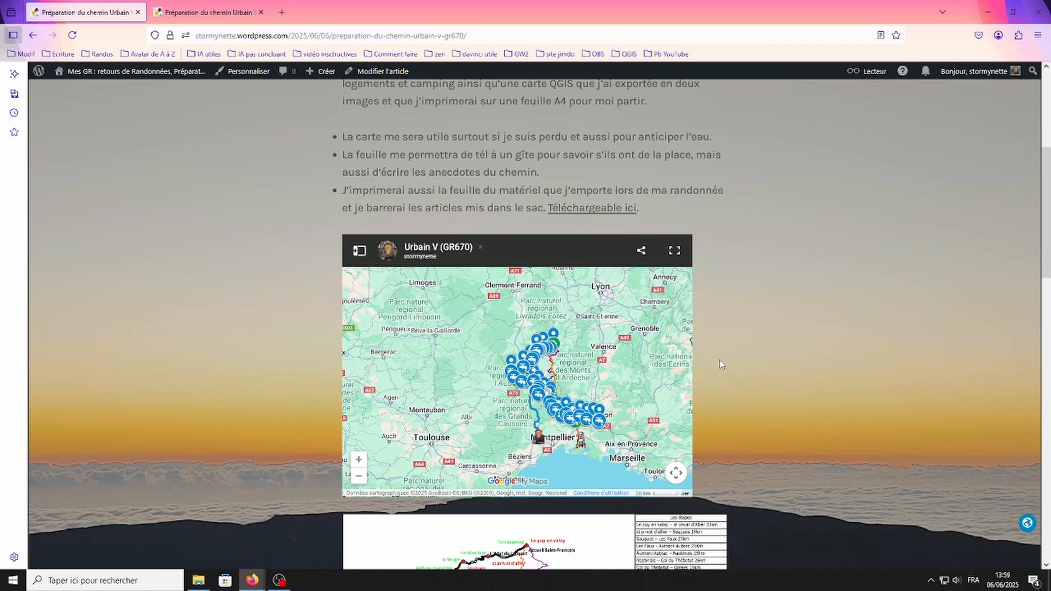
click(594, 214)
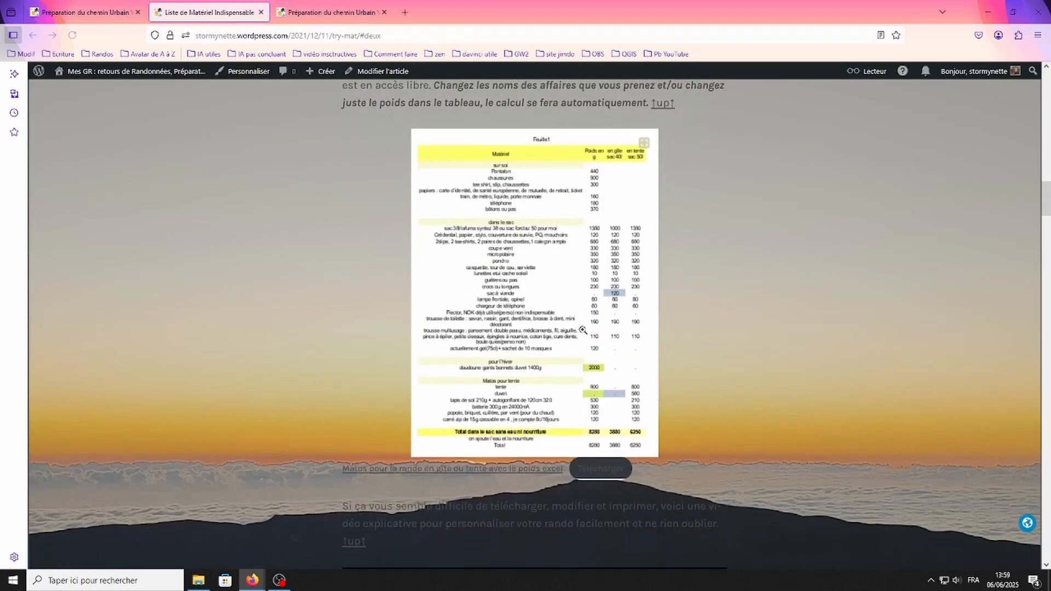
Download the "Matos pour la rando en gîte ou tente avec le poids excel" file and open it in LibreOffice Calc
scroll(573, 339, down, 1)
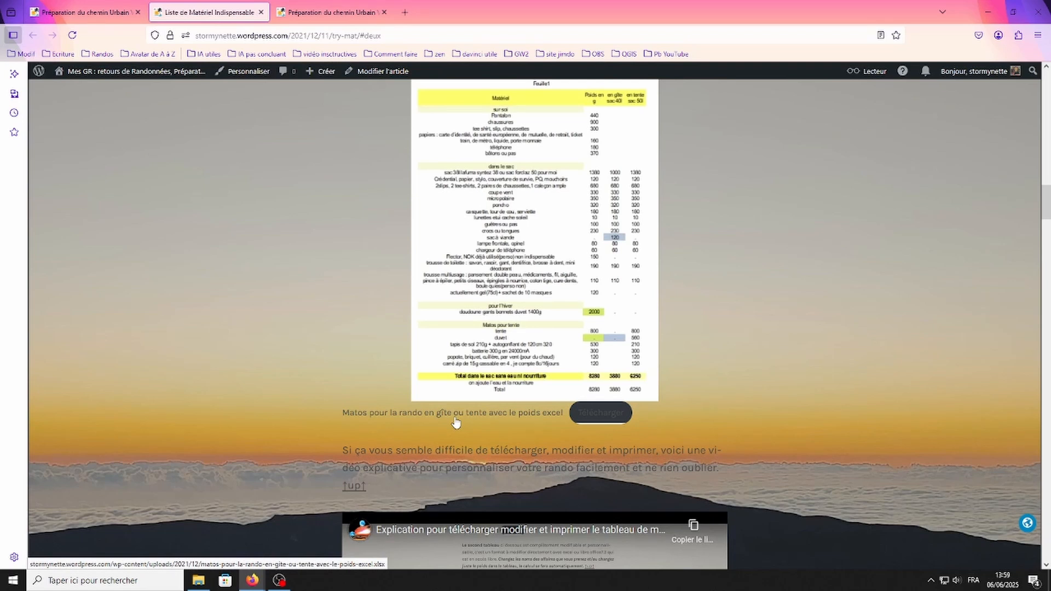
click(455, 422)
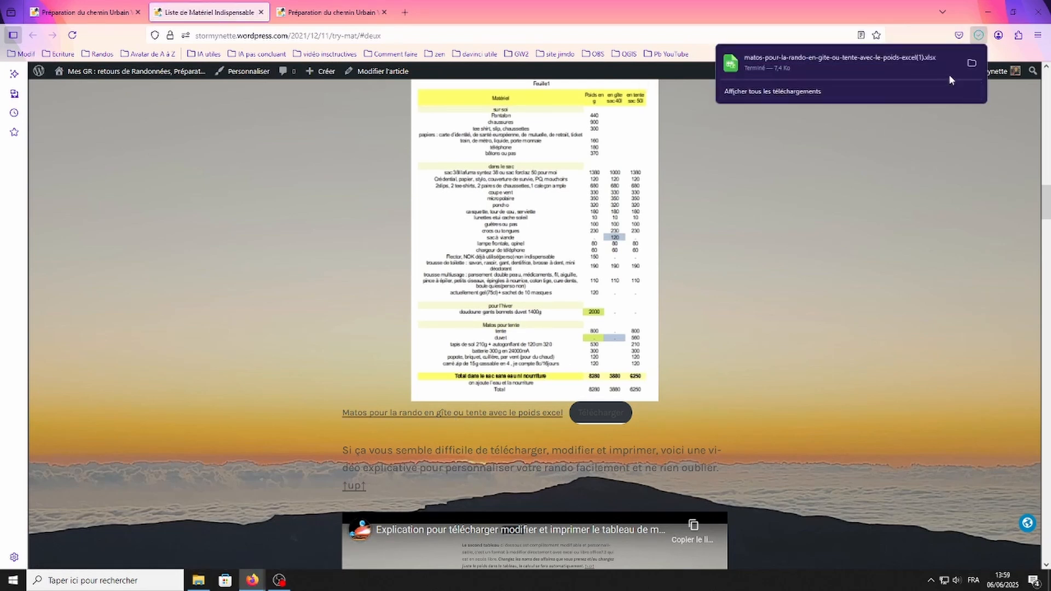
click(966, 64)
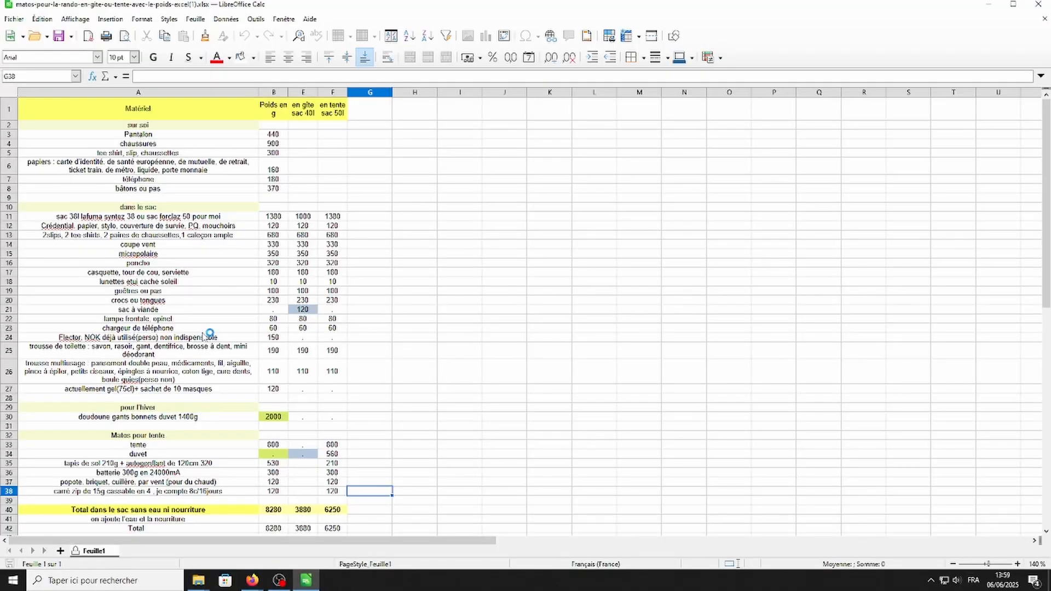
Check the equipment items, their weights and the print preview, then close the spreadsheet without printing
scroll(238, 389, down, 1)
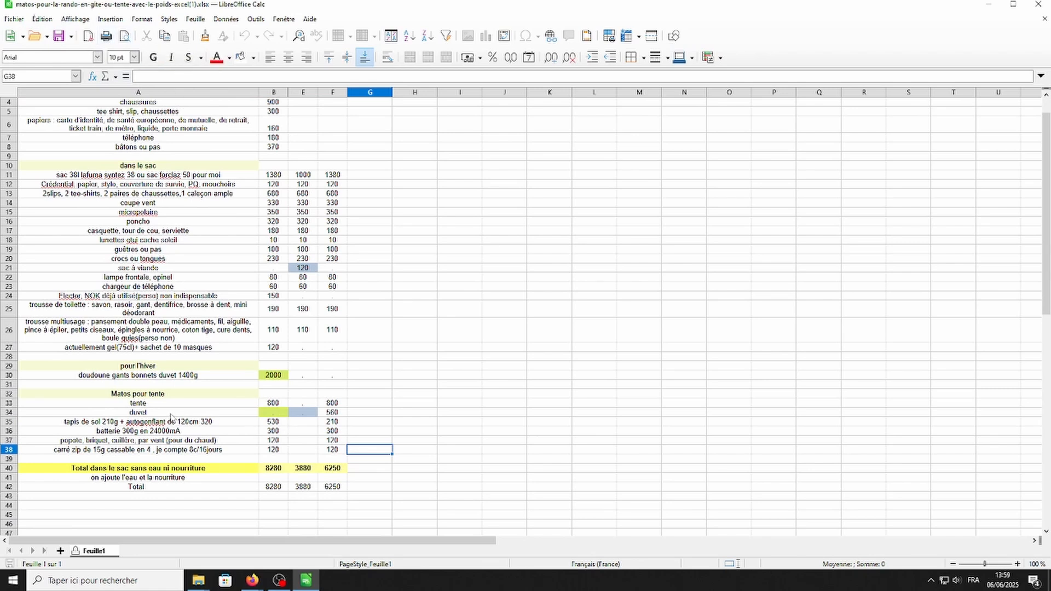
click(171, 418)
click(275, 425)
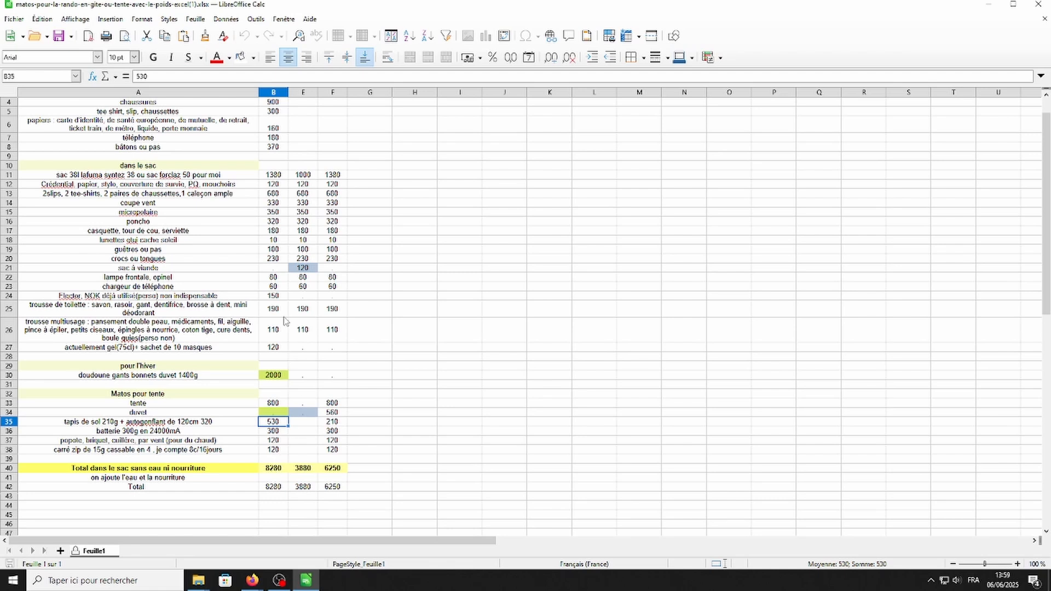
click(106, 36)
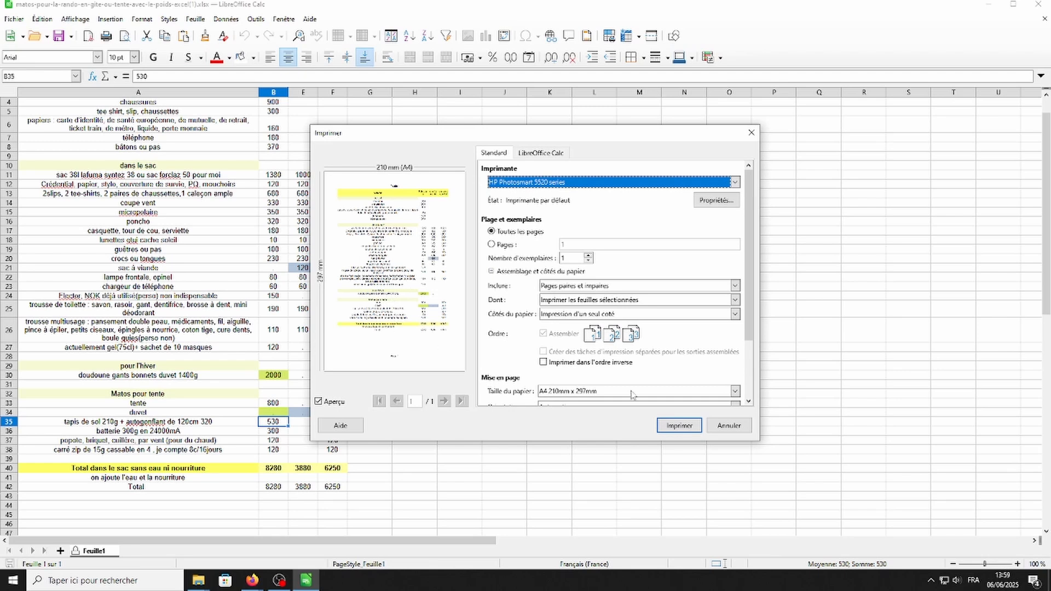
click(751, 133)
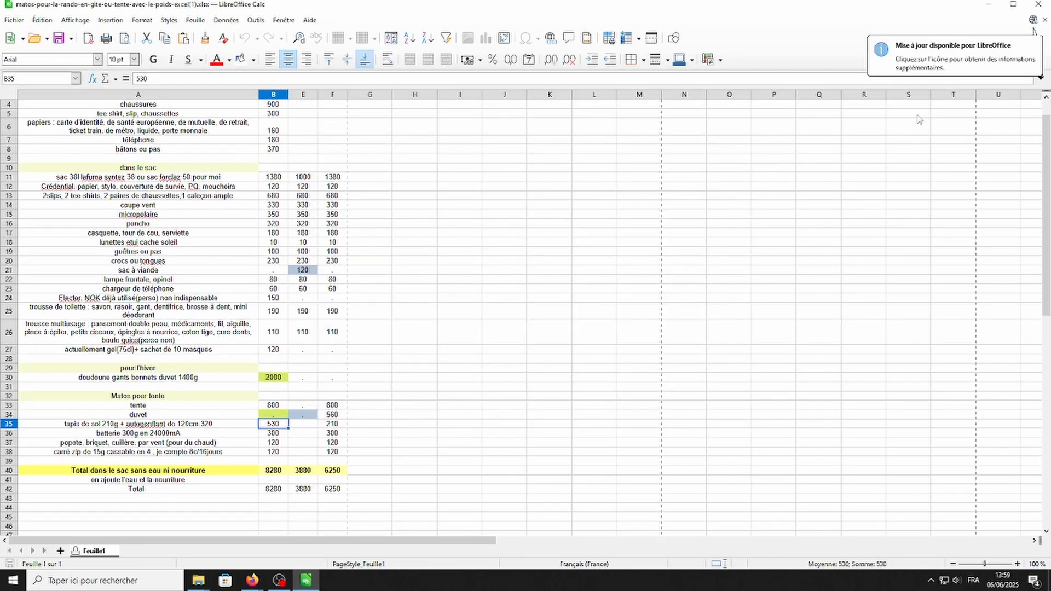
click(1038, 3)
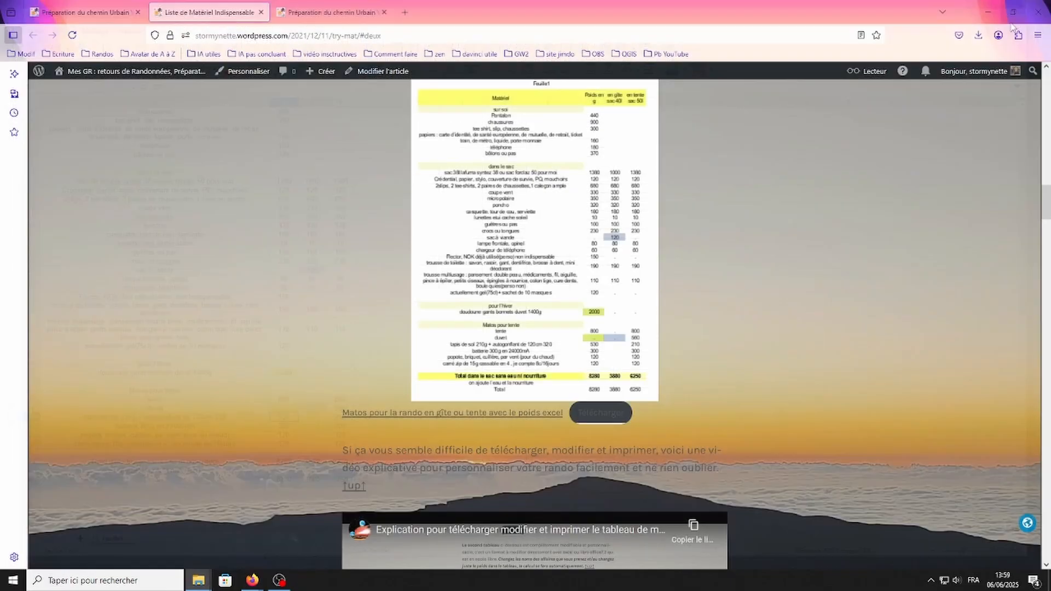